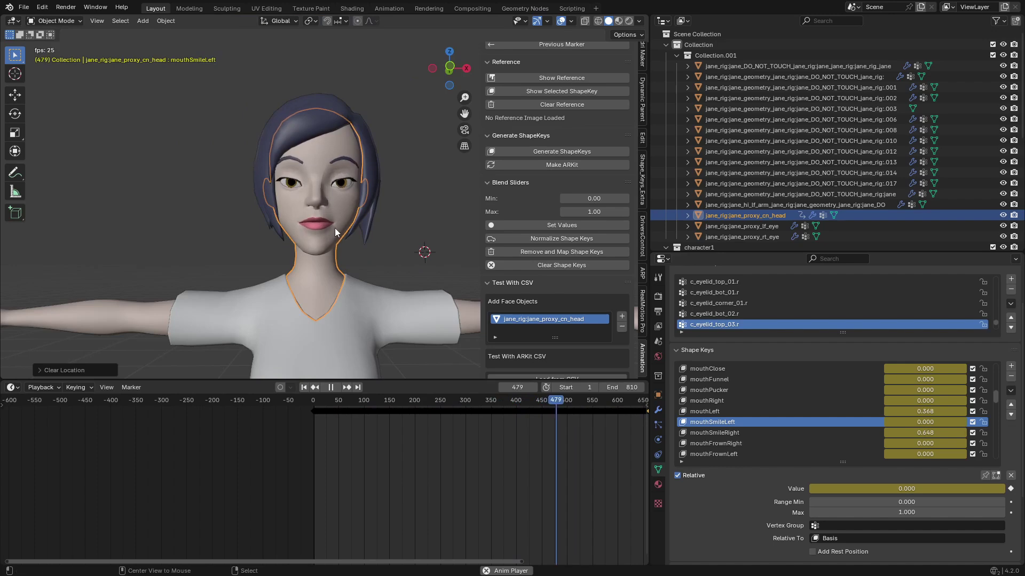
- Select the character's R_ShapeKeys armature and switch it to Pose Mode
left_click(376, 160)
left_click(390, 138)
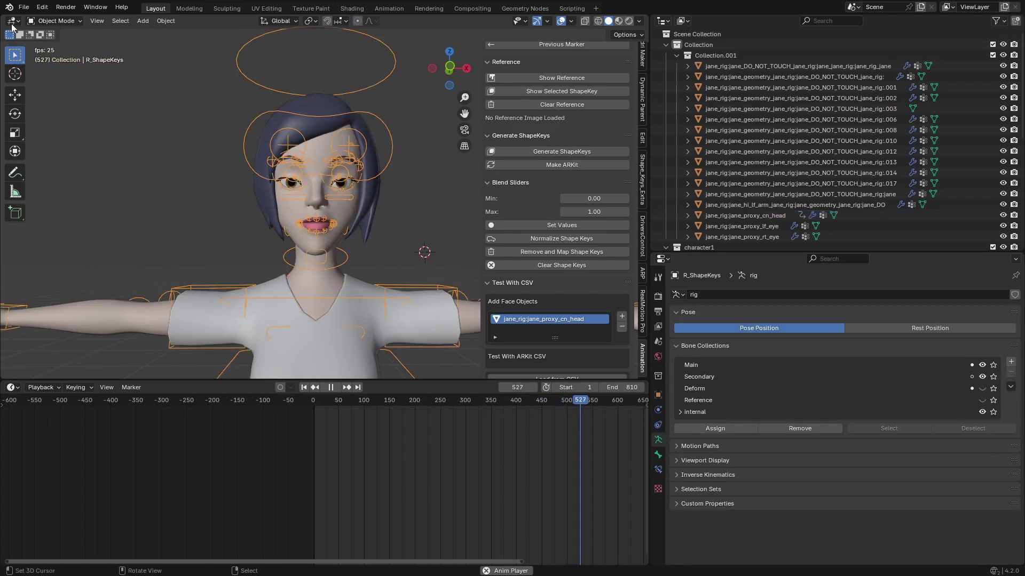
left_click(54, 20)
left_click(59, 60)
left_click(378, 121)
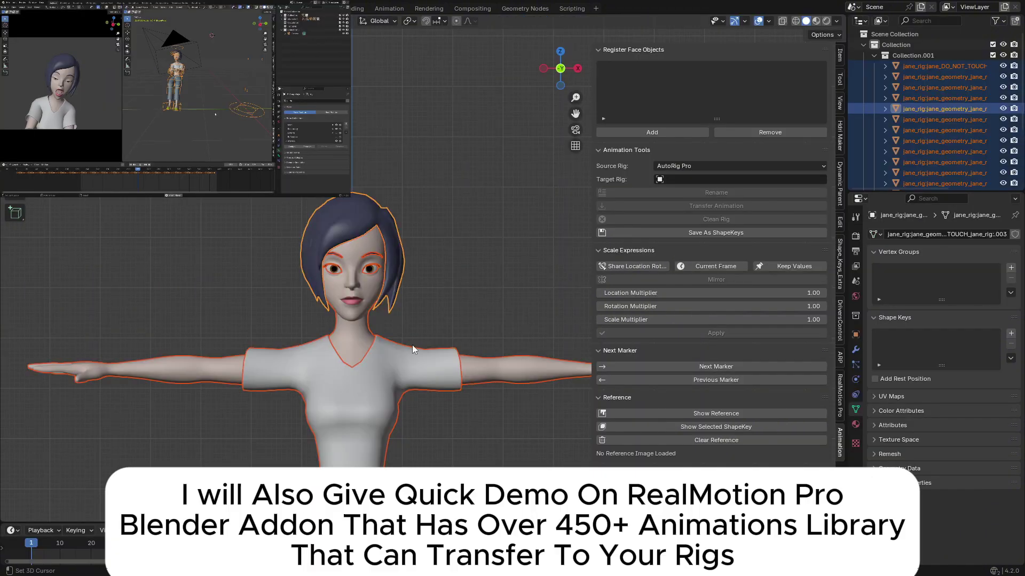
- Load the selected character meshes into Auto-Rig Pro's Smart rigging setup
left_click(840, 358)
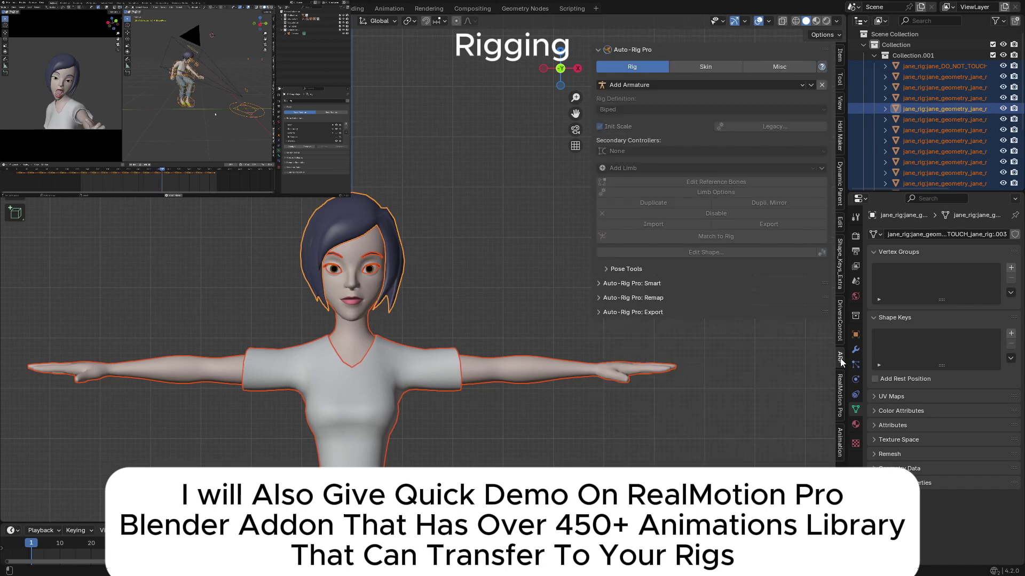
scroll(592, 268, "up", 3)
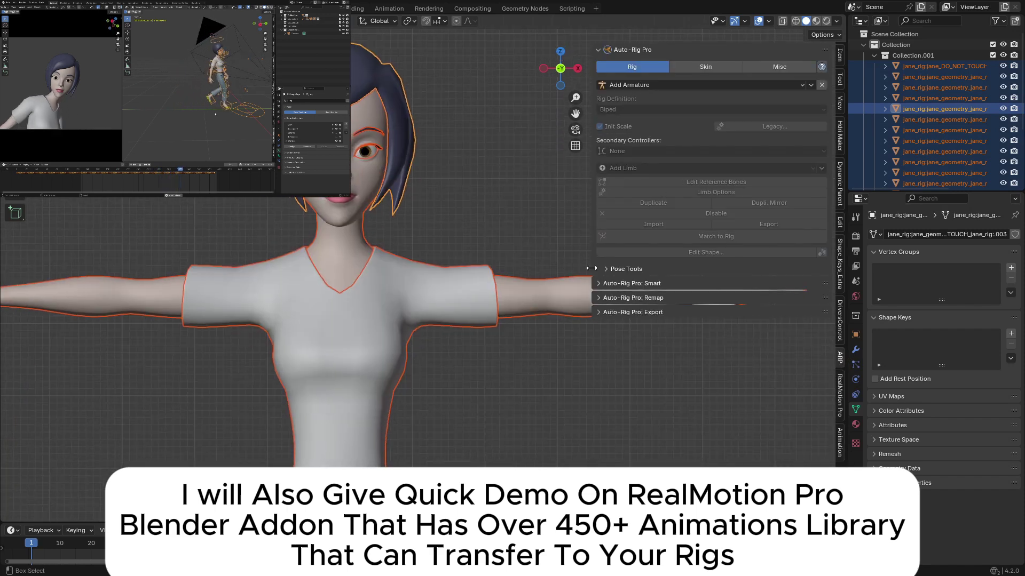
left_click(648, 283)
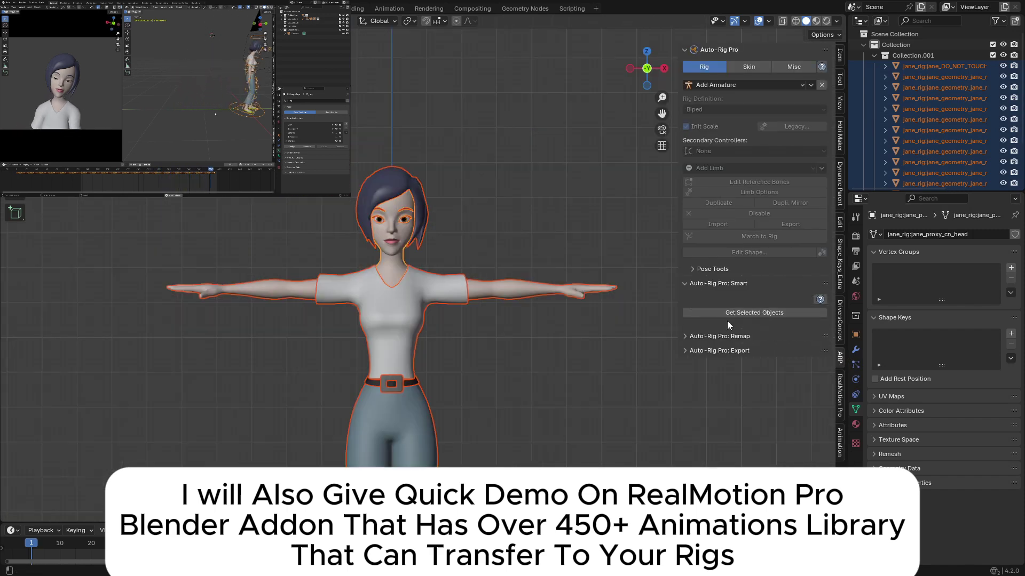
left_click(733, 314)
left_click(718, 338)
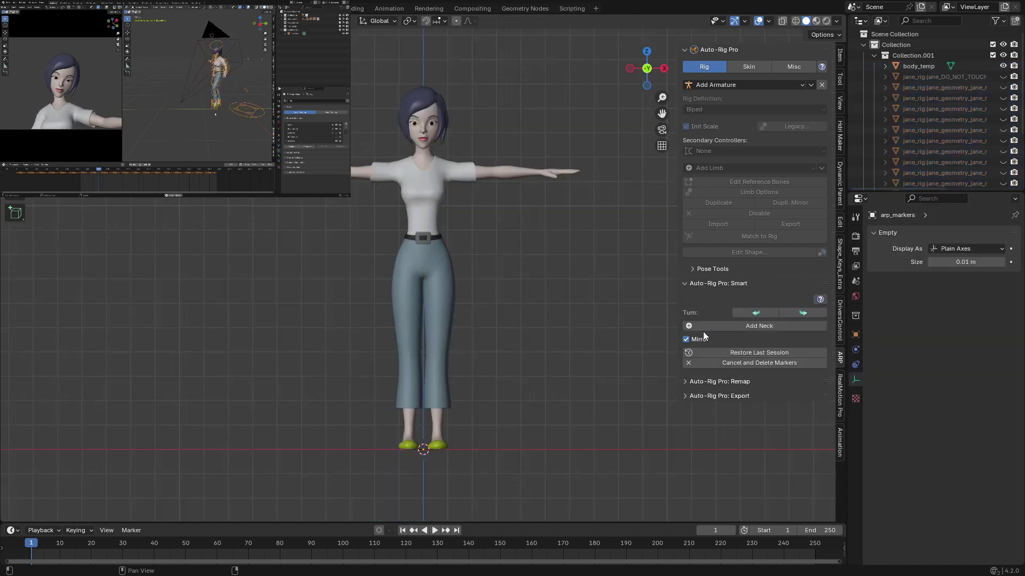
- Place the neck marker at the base of the neck and the chin marker on the chin
middle_click_drag(465, 188, 430, 58, "shift")
scroll(460, 156, "up", 5)
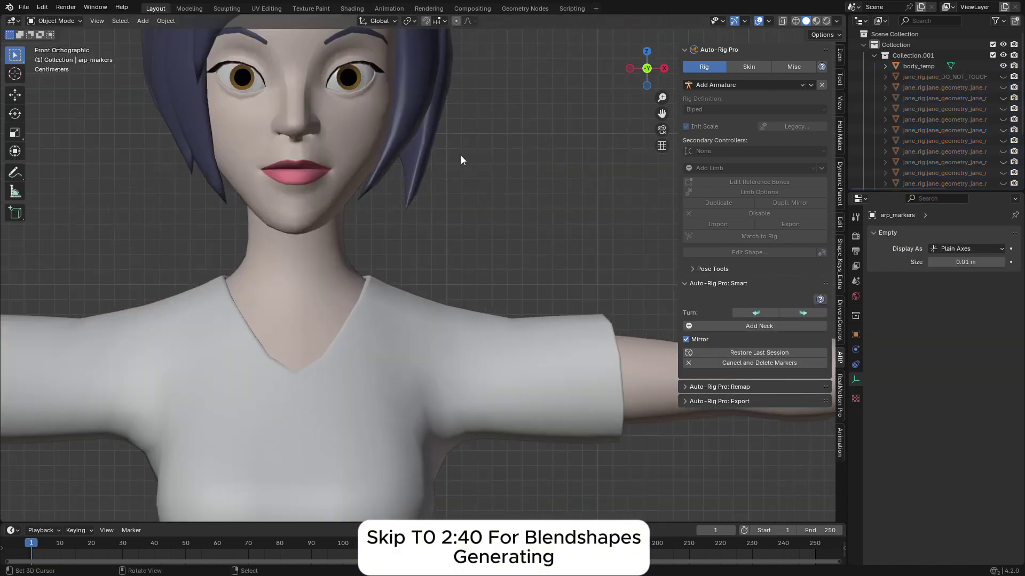
middle_click_drag(460, 156, 571, 216, "shift")
left_click(758, 325)
left_click(506, 330)
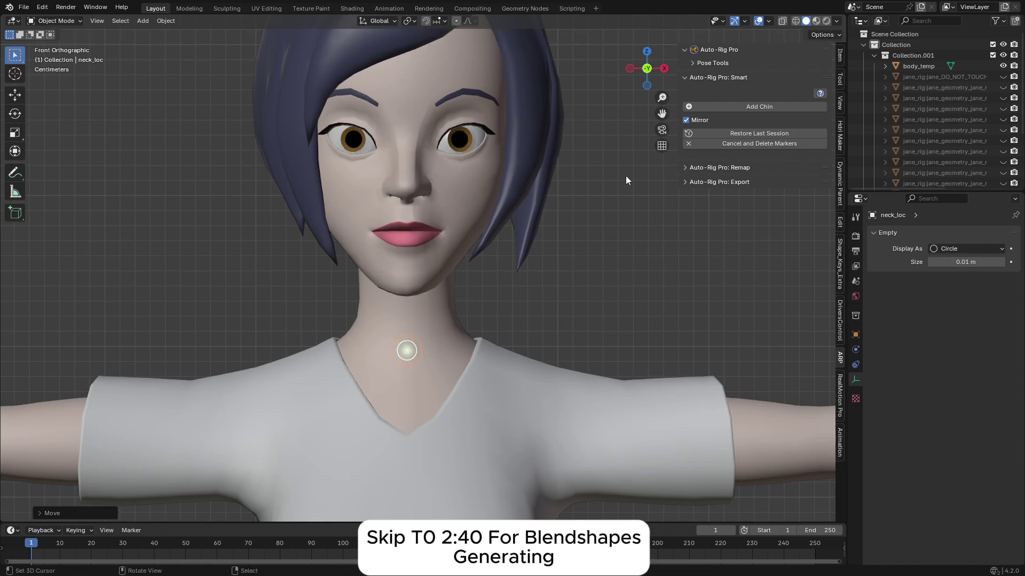
left_click(742, 106)
left_click(478, 279)
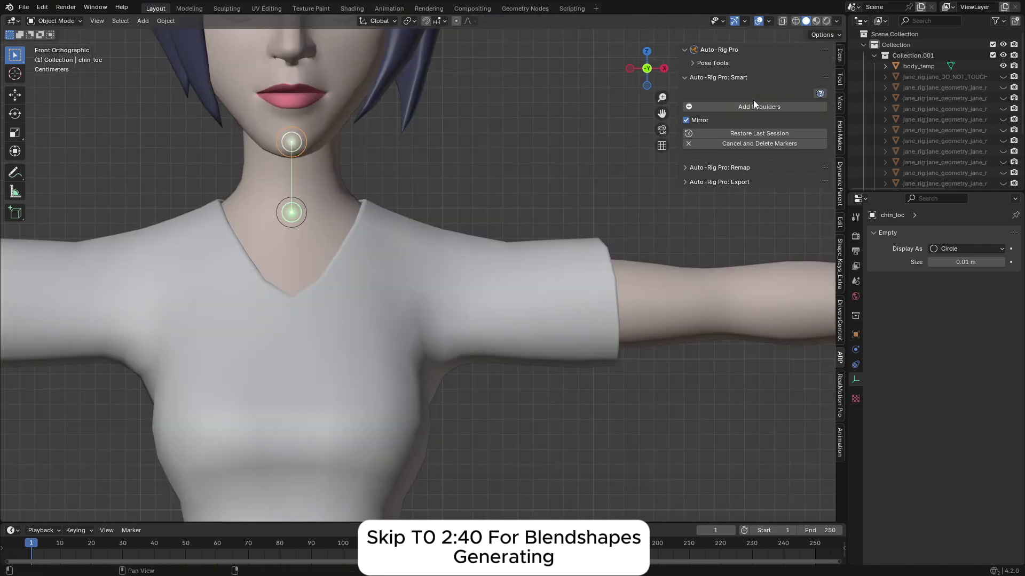
- Place the mirrored shoulder markers at the arm joints and the hand markers on the wrists
left_click(753, 105)
left_click(448, 298)
scroll(447, 299, "down", 2)
middle_click_drag(612, 297, 203, 292, "shift")
scroll(203, 292, "up", 2)
left_click(754, 106)
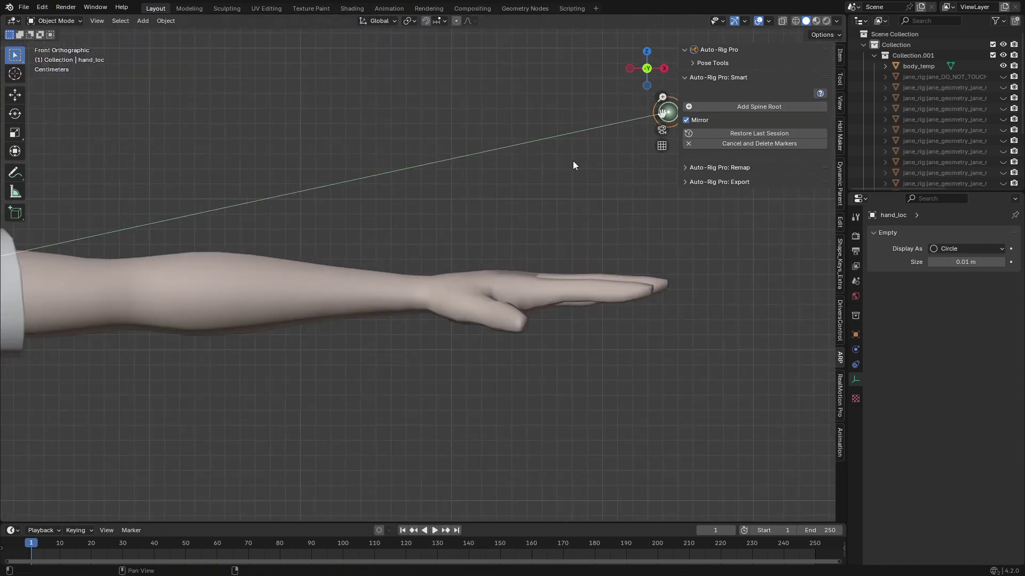
left_click(414, 291)
- Place the spine root marker on the belt buckle and the mirrored ankle markers just above the shoes
left_click(759, 107)
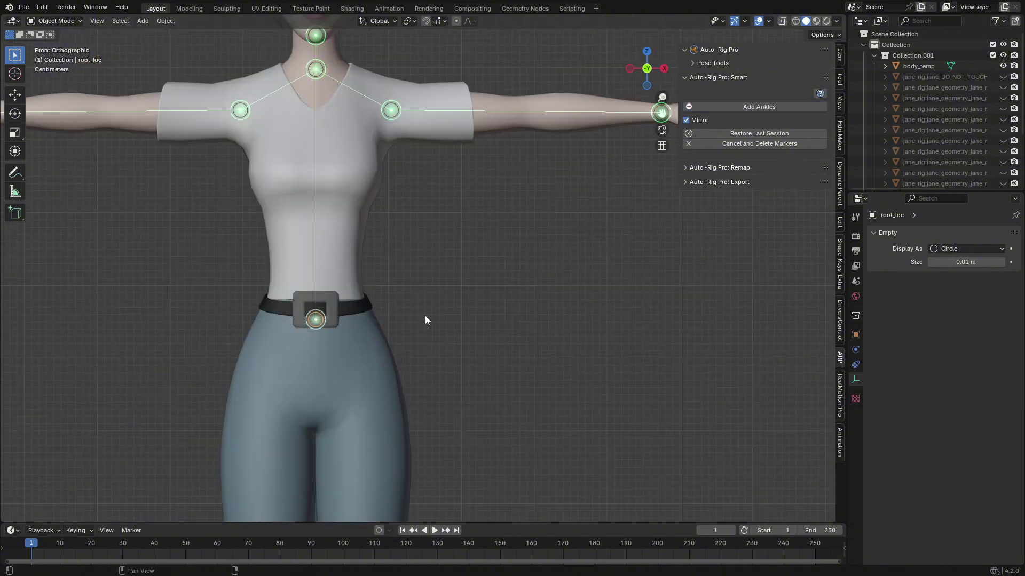
left_click(425, 315)
scroll(440, 444, "down", 4)
middle_click_drag(439, 443, 485, 312, "shift")
left_click(759, 106)
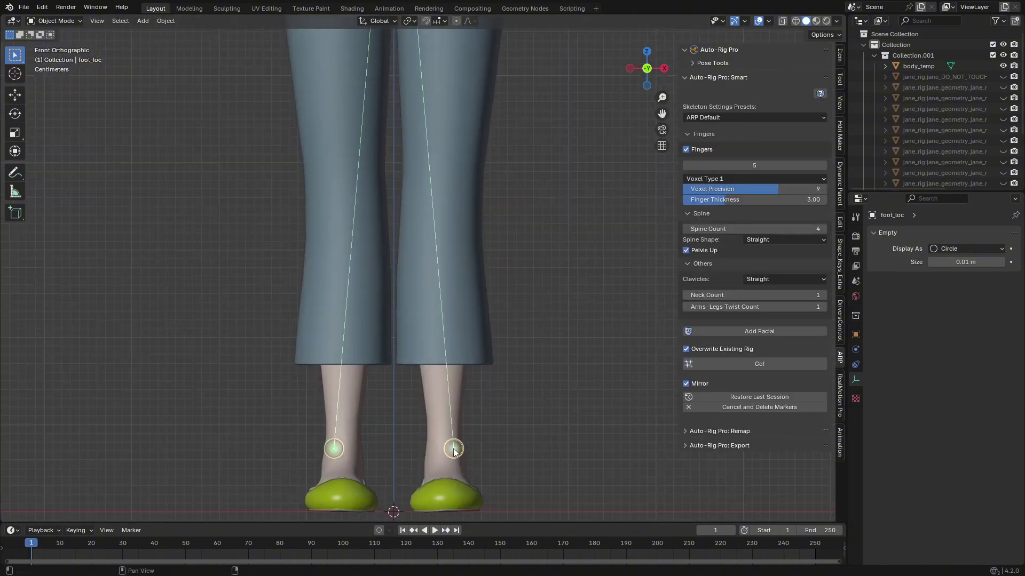
left_click(444, 452)
- Add the facial markers and move the whole eyelid loop down onto the character's left eye
scroll(444, 451, "down", 2)
middle_click_drag(437, 69, 441, 457, "shift")
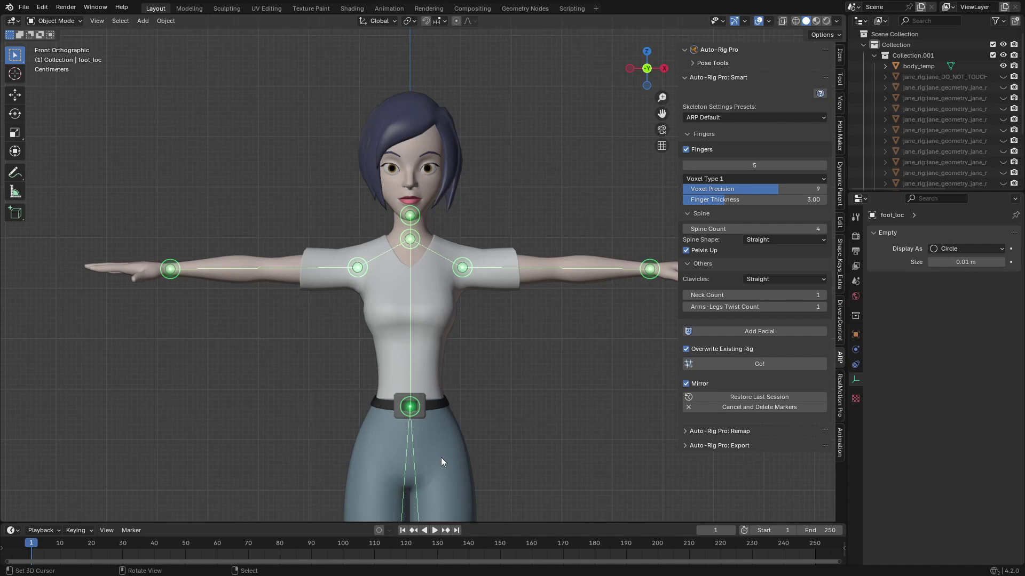
left_click(752, 333)
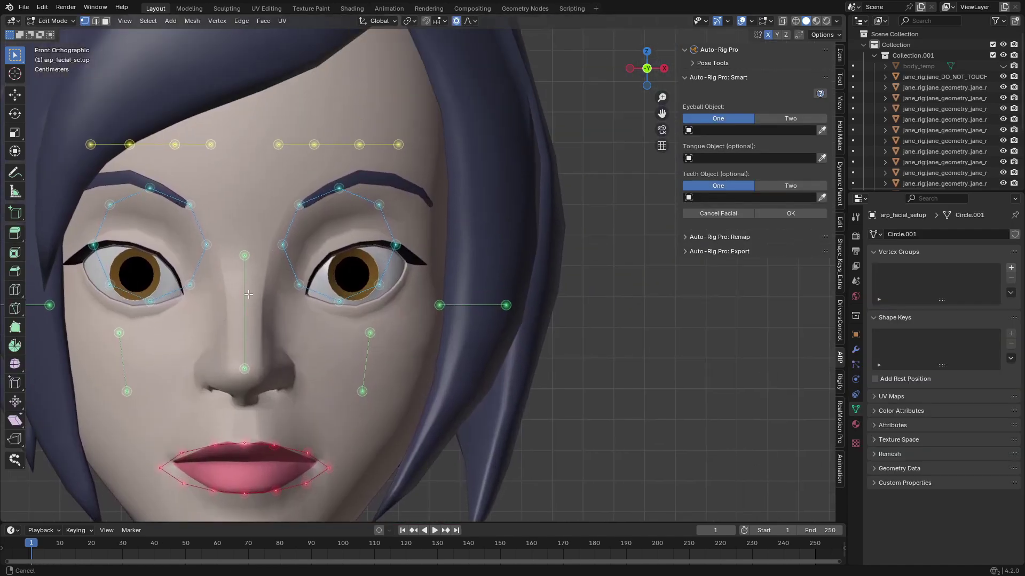
scroll(352, 306, "up", 3)
key("l")
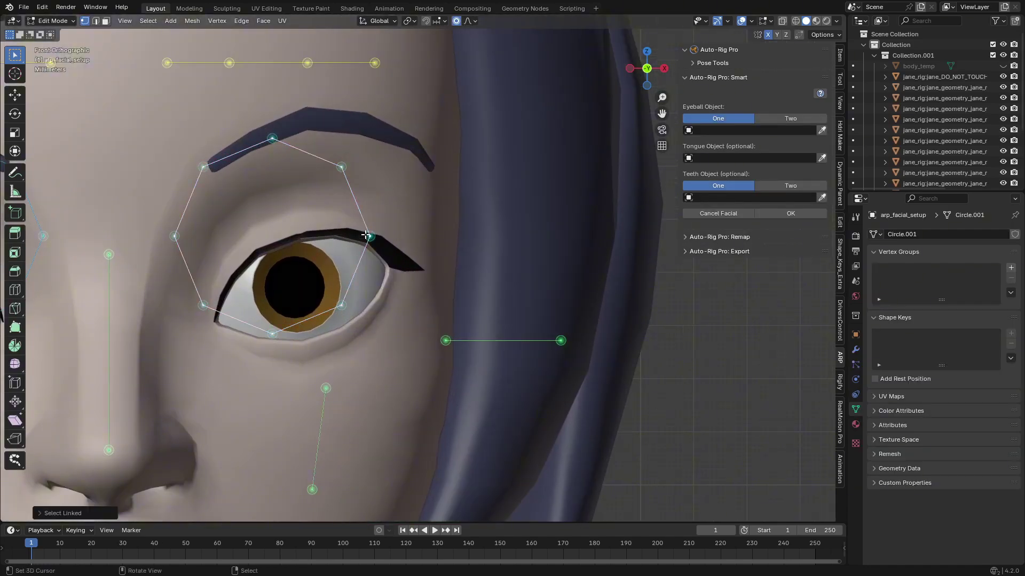
key("g")
left_click(376, 306)
- Turn off proportional editing and fit the outer corner and outer lower eyelid markers to the left eye
right_click(393, 293)
key("o")
key("g")
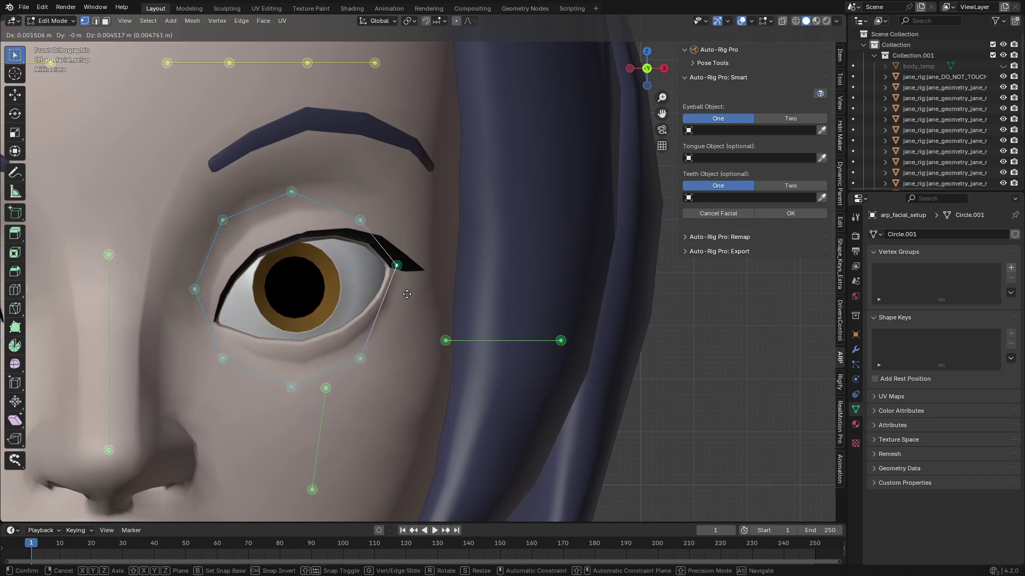
left_click(401, 296)
left_click(360, 358)
key("g")
left_click(356, 320)
- Fit the remaining eyelid markers to the inner corner and lid edges, and refine the outer corner
scroll(284, 383, "up", 2)
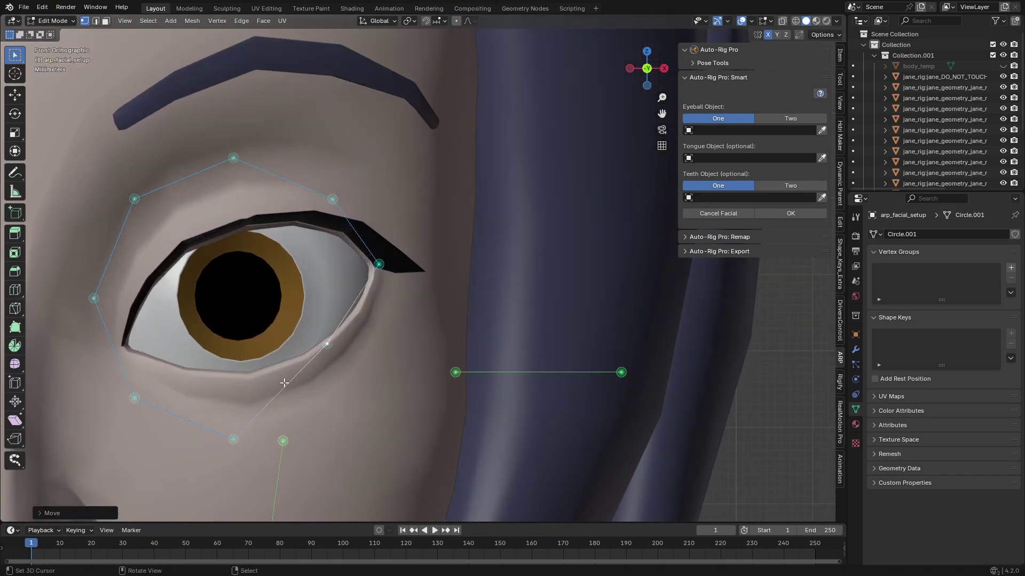
right_click_drag(93, 298, 121, 356)
right_click_drag(134, 199, 139, 303)
right_click_drag(225, 158, 207, 235)
right_click_drag(332, 199, 335, 231)
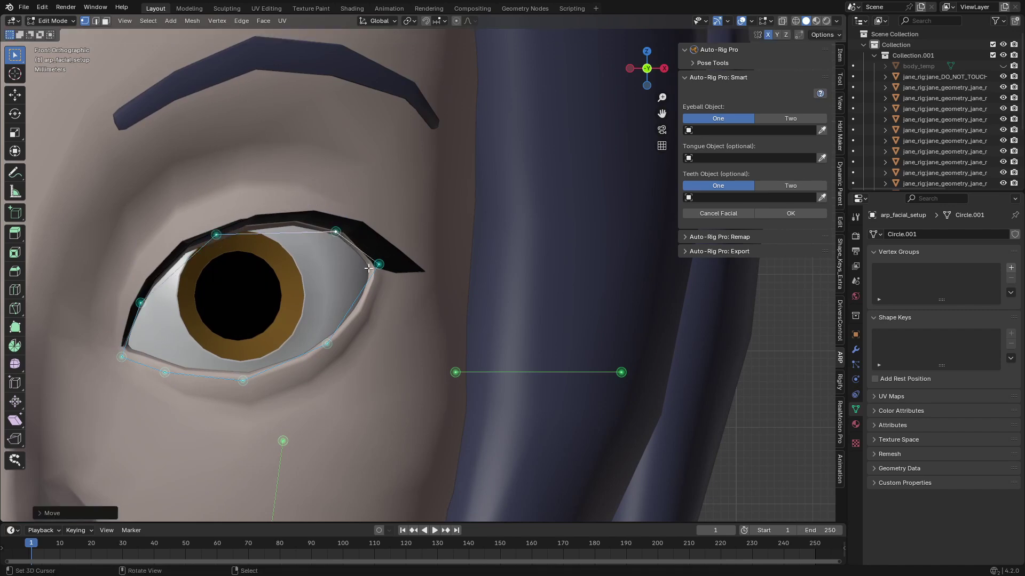
right_click_drag(379, 264, 371, 278)
right_click_drag(327, 343, 352, 329)
- Move the mirrored eyebrow markers down so they follow the shape of the eyebrows
scroll(352, 328, "down", 5)
right_click_drag(272, 149, 302, 207)
right_click_drag(356, 149, 383, 184)
right_click_drag(395, 150, 427, 203)
- Reposition the cheek markers and lower the nose bridge and nose tip markers to match the face
scroll(424, 261, "down", 4)
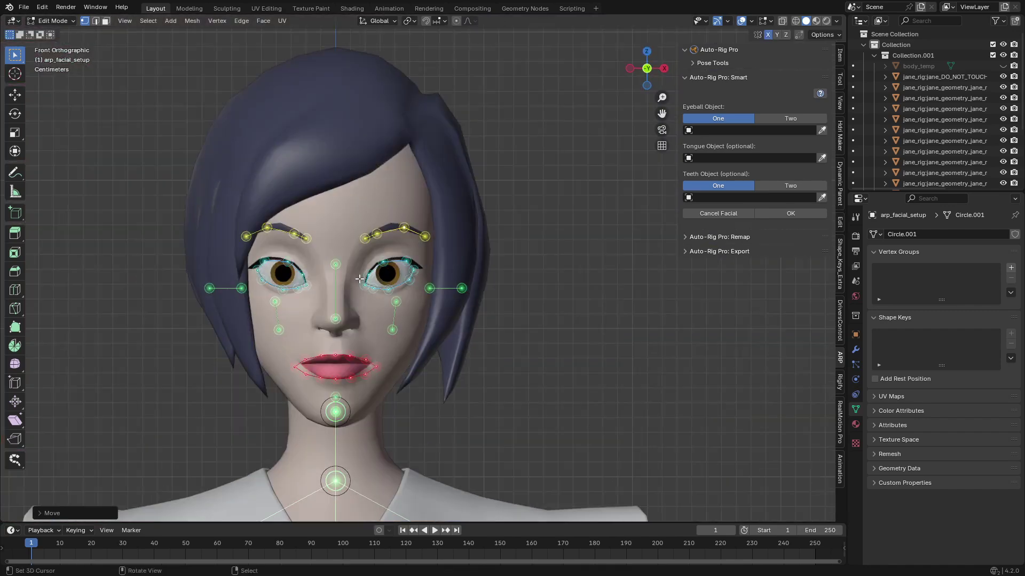
scroll(420, 318, "up", 5)
right_click_drag(352, 346, 357, 414)
right_click_drag(362, 275, 371, 299)
right_click_drag(211, 318, 211, 352)
right_click_drag(208, 192, 209, 245)
- Fit the mouth corner, upper lip and lower lip markers to the outline of the lips
middle_click_drag(272, 444, 272, 224, "shift")
scroll(272, 224, "up", 2)
right_click_drag(331, 214, 310, 201)
right_click_drag(293, 188, 291, 190)
right_click_drag(291, 241, 283, 228)
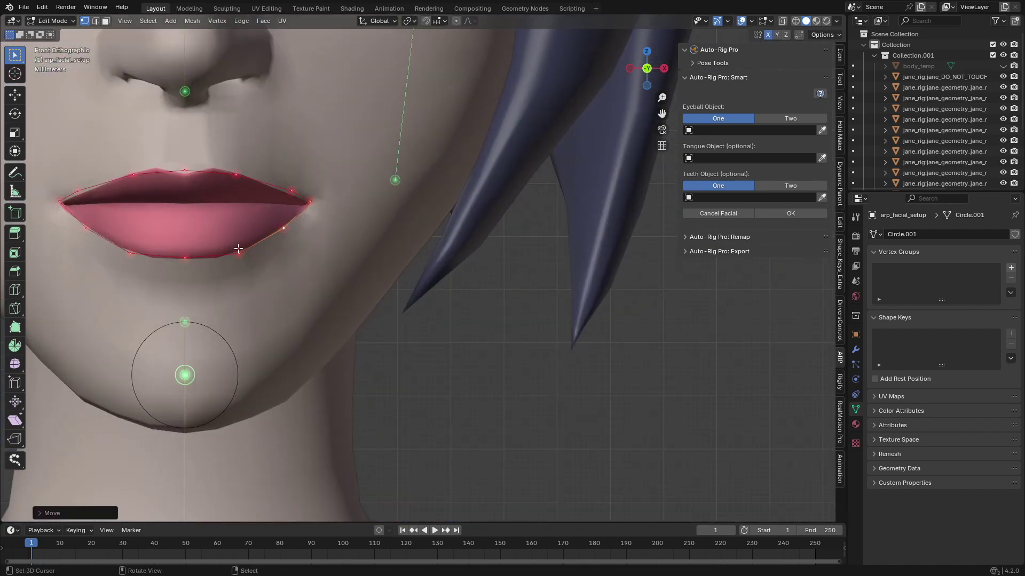
- Return to Object Mode and hide the hair mesh to expose the ears
scroll(149, 172, "down", 4)
left_click(52, 21)
left_click(47, 32)
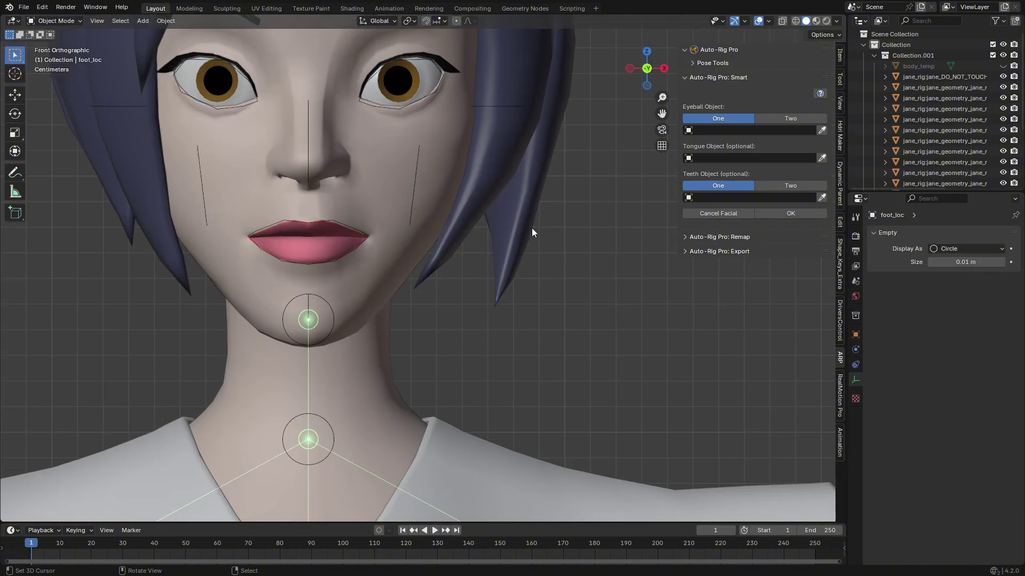
right_click(507, 216)
key("h")
- Edit the facial setup and move the ear markers onto the top and lobe of the ear
middle_click_drag(473, 148, 395, 256, "shift")
right_click(433, 217)
key("Tab")
right_click_drag(394, 214, 433, 170)
right_click_drag(447, 220, 416, 251)
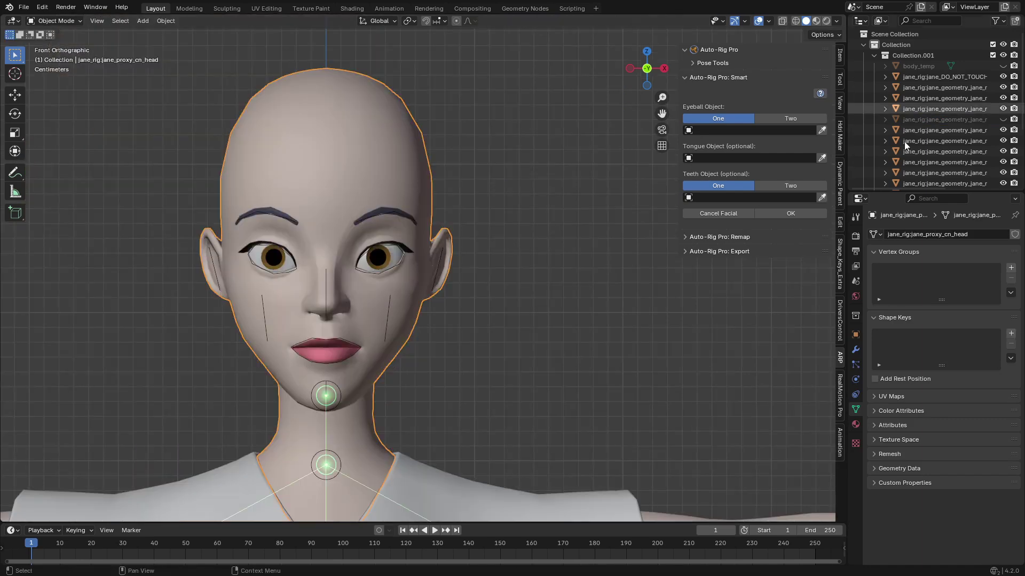
- Set the eyeball option to Two and assign the left and right eye meshes as the eyeballs
scroll(362, 245, "up", 6)
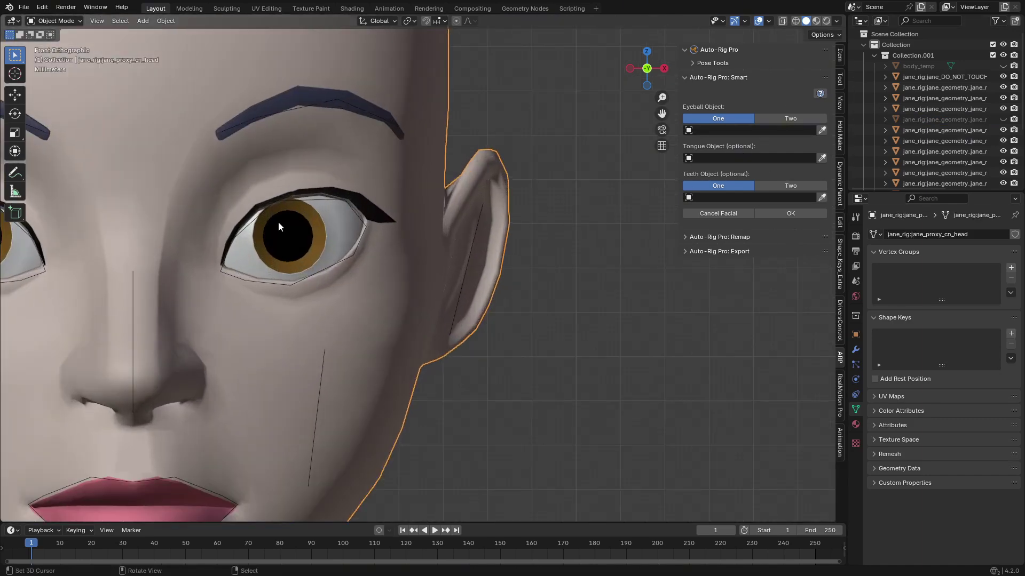
right_click(310, 239)
key("g")
right_click(256, 291)
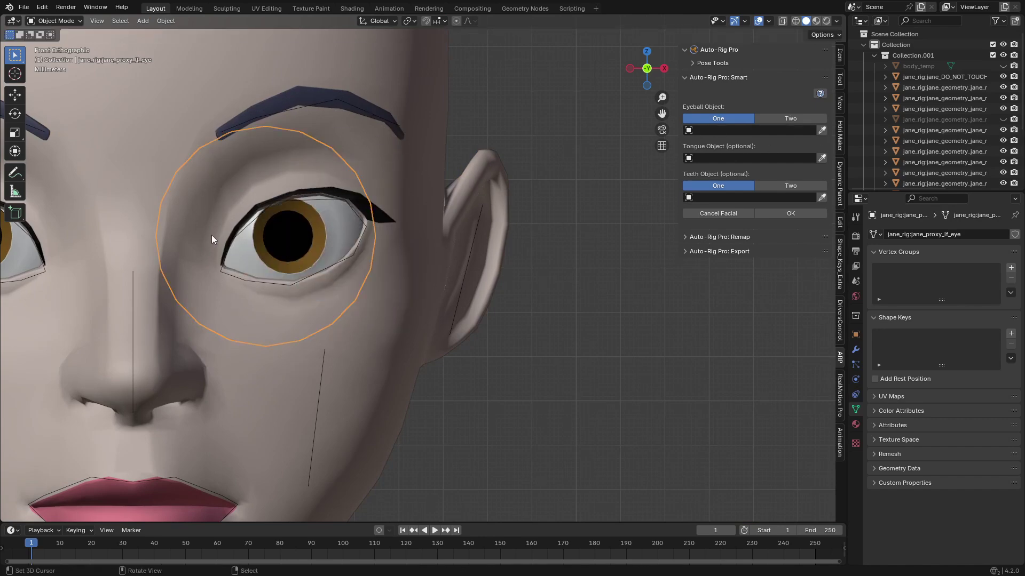
scroll(212, 239, "down", 4)
left_click(811, 121)
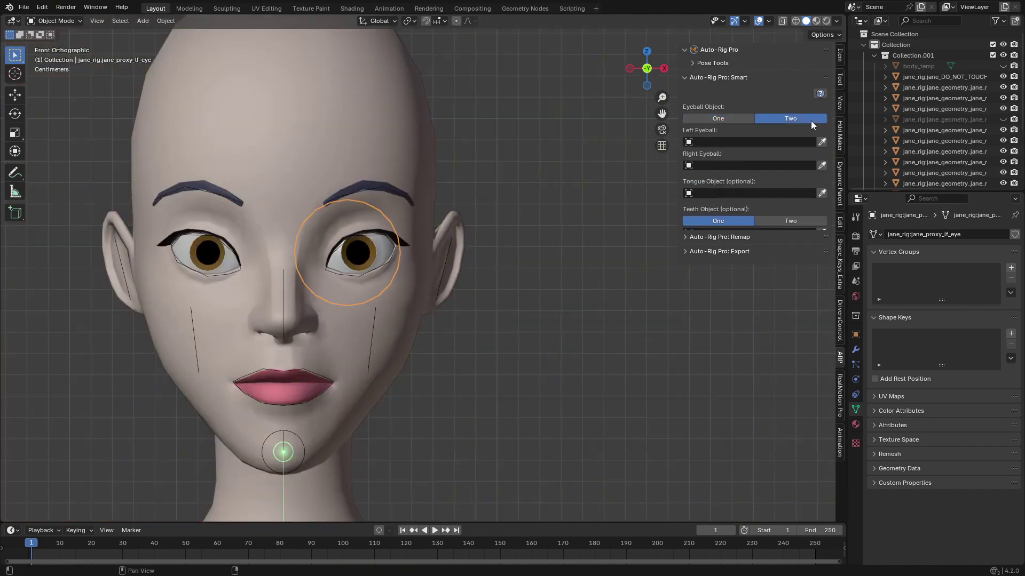
left_click(246, 264)
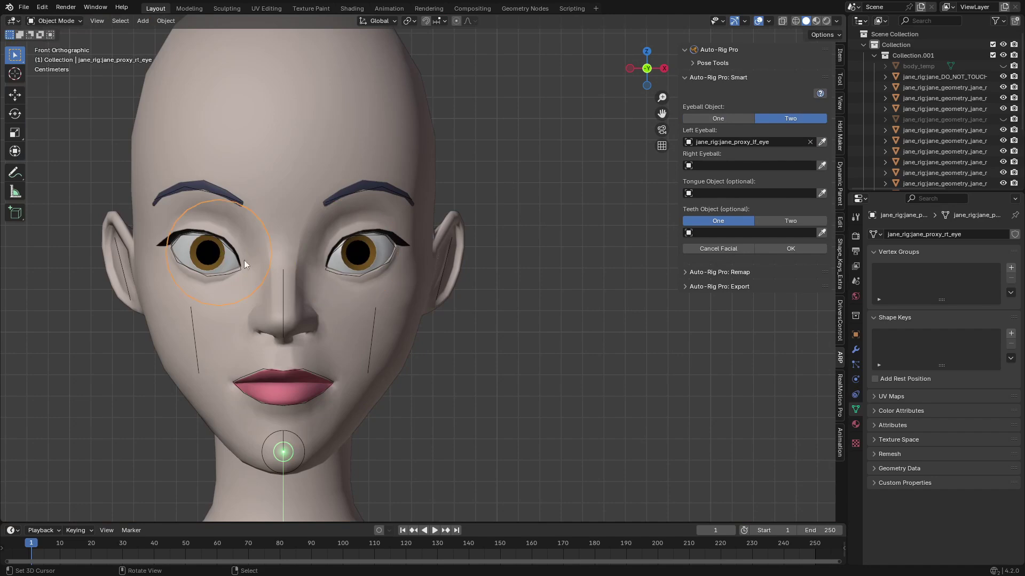
- Hide the head mesh to expose the teeth and tongue
right_click(305, 161)
key("g")
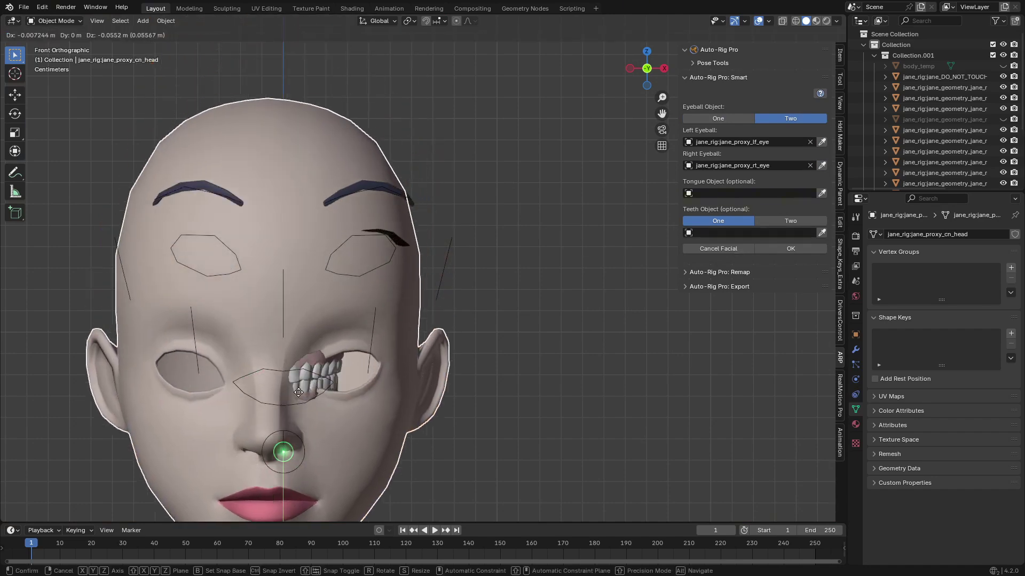
right_click(304, 327)
key("h")
- Set the teeth option to Two and assign the upper and lower teeth meshes
right_click(309, 366)
middle_click_drag(308, 366, 321, 284, "shift")
scroll(322, 283, "up", 1)
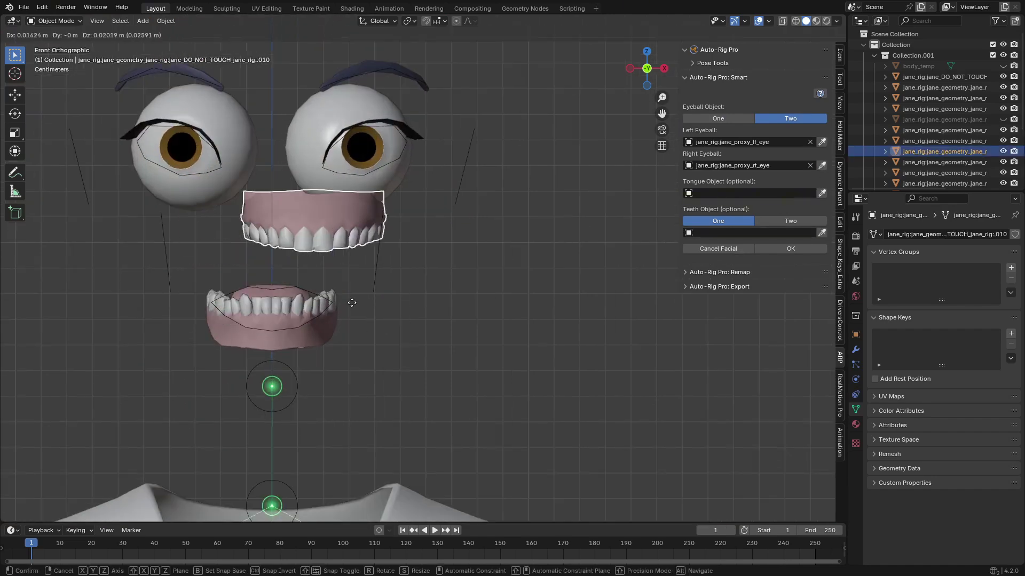
left_click(782, 221)
left_click(301, 316)
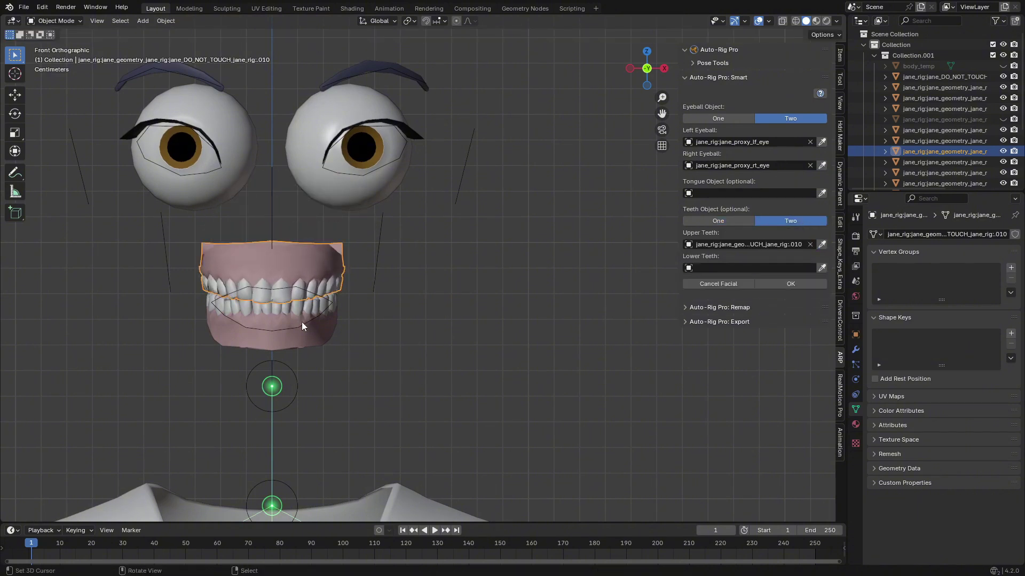
key("g")
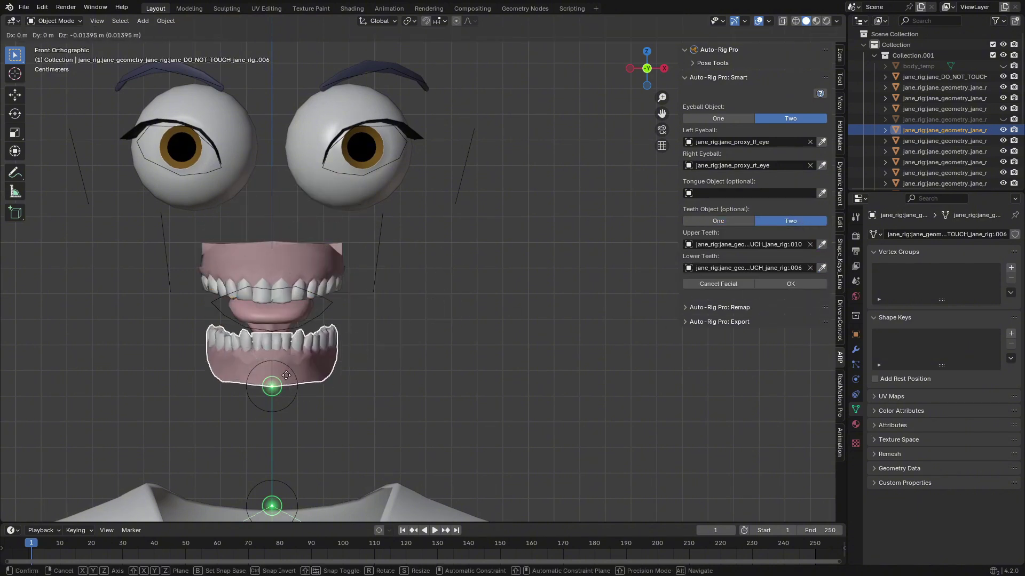
right_click(413, 361)
- Hide the lower teeth and assign the tongue mesh as the tongue object
key("h")
right_click(295, 322)
key("g")
key("Escape")
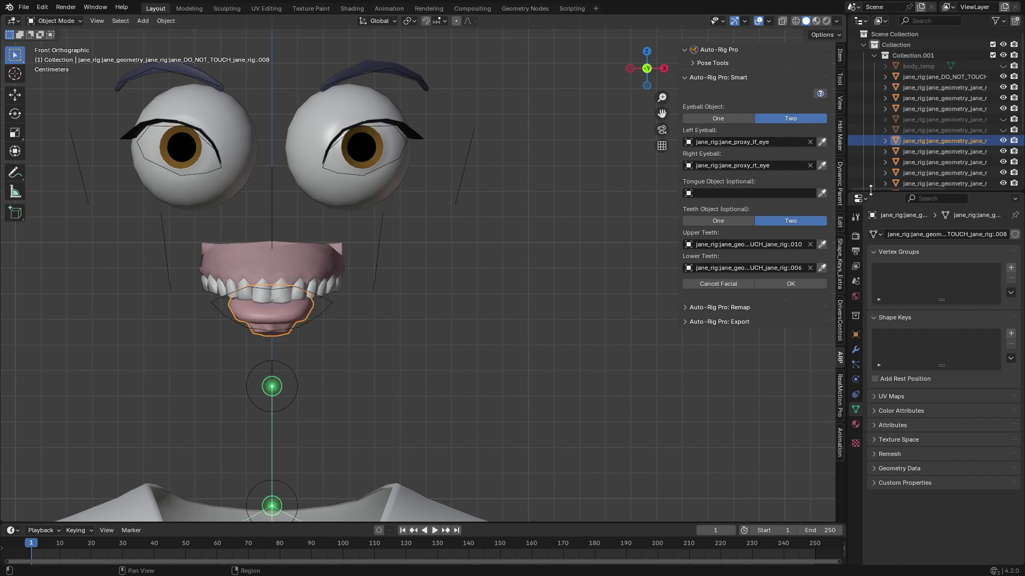
- Unhide all the hidden meshes and confirm the facial setup
key("alt+h")
scroll(307, 235, "down", 3)
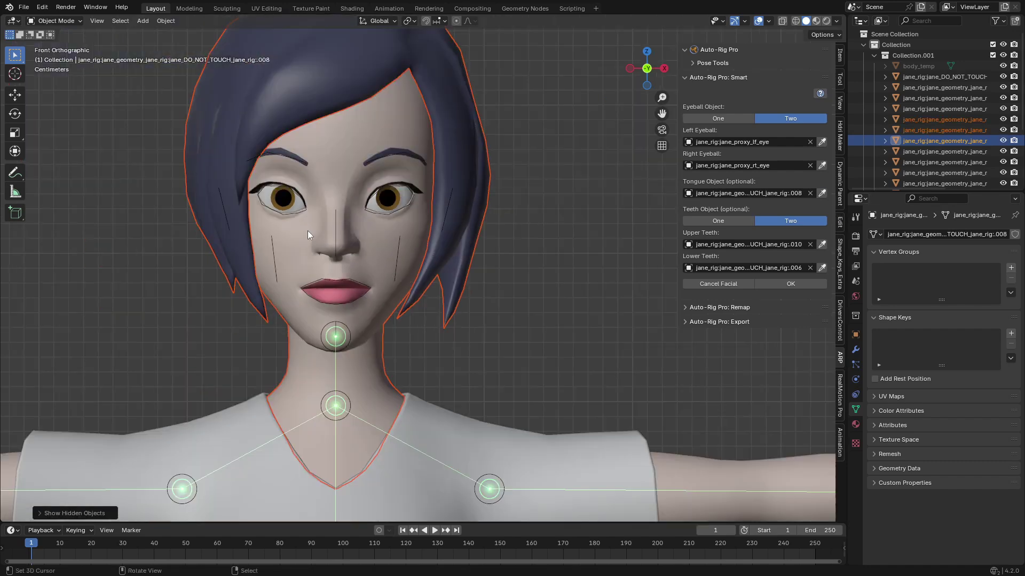
left_click(779, 282)
- Check the body marker placement and generate the reference skeleton from the markers
scroll(279, 220, "up", 3)
middle_click_drag(279, 219, 201, 485, "shift")
scroll(180, 332, "up", 5)
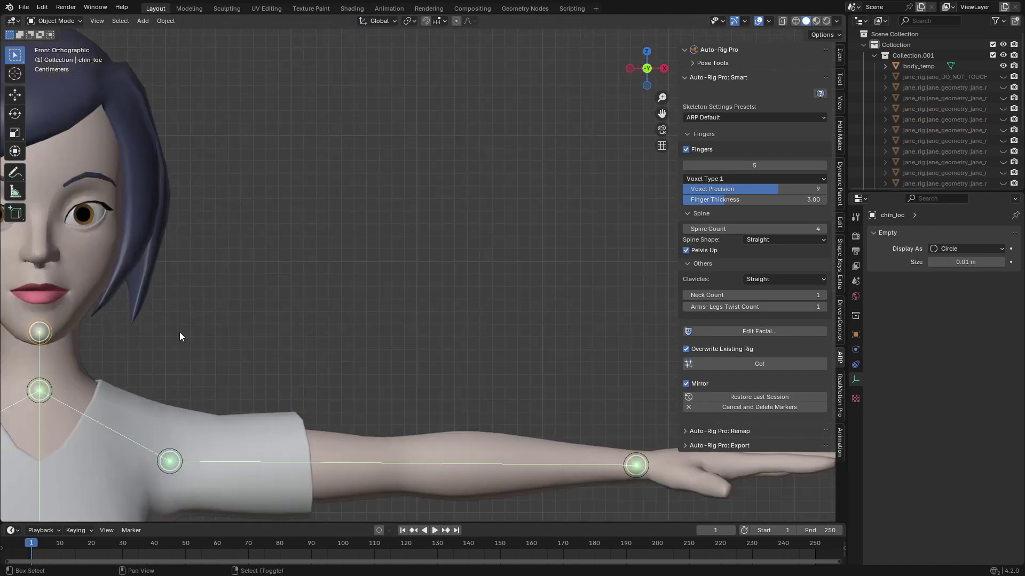
middle_click_drag(180, 332, 522, 297, "shift")
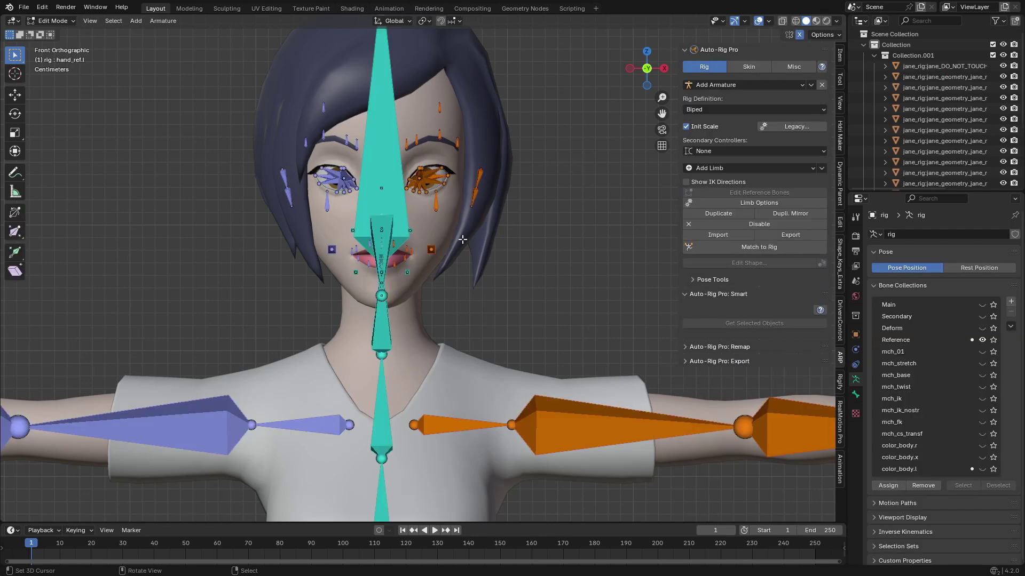
- Switch the rig to Object Mode and hide the hair mesh to expose the ears
middle_click_drag(437, 283, 498, 171)
scroll(392, 237, "up", 3)
left_click(56, 21)
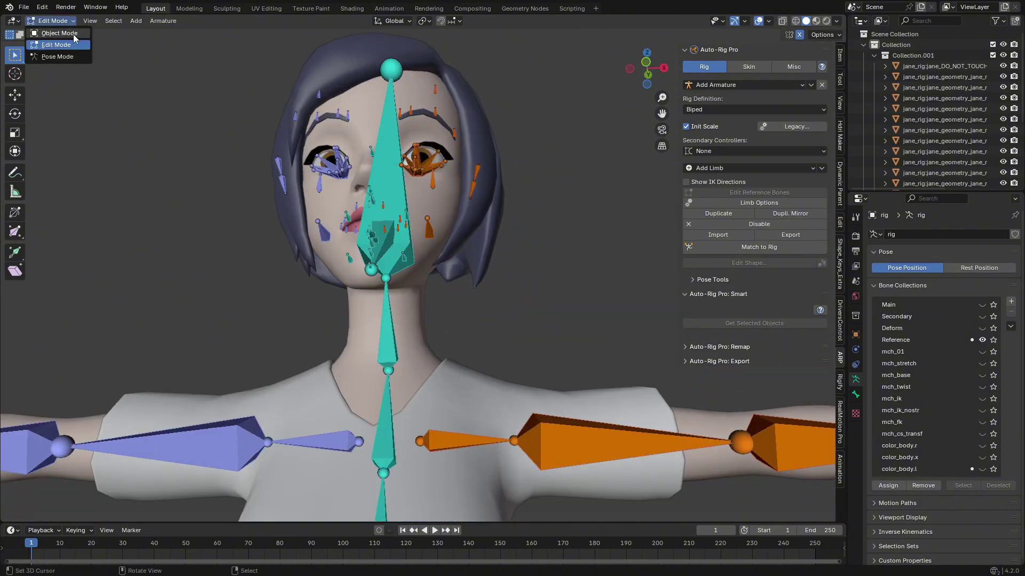
left_click(54, 33)
left_click(484, 152)
key("h")
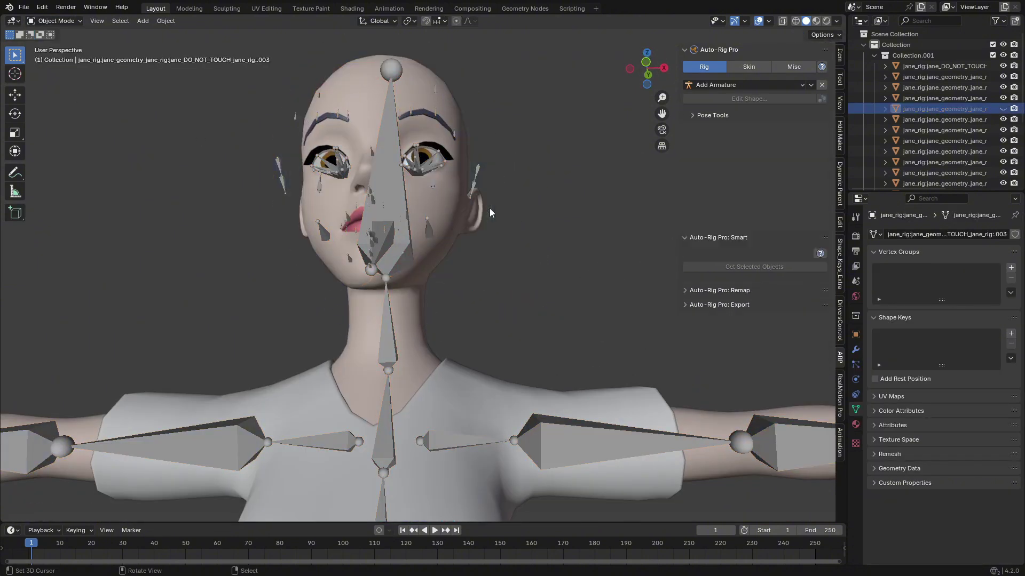
- Edit the reference skeleton and move the ear reference bones along the Y axis into the ears
right_click(474, 186)
key("Tab")
middle_click_drag(505, 188, 435, 235)
middle_click_drag(435, 234, 470, 214, "ctrl")
key("g")
key("y")
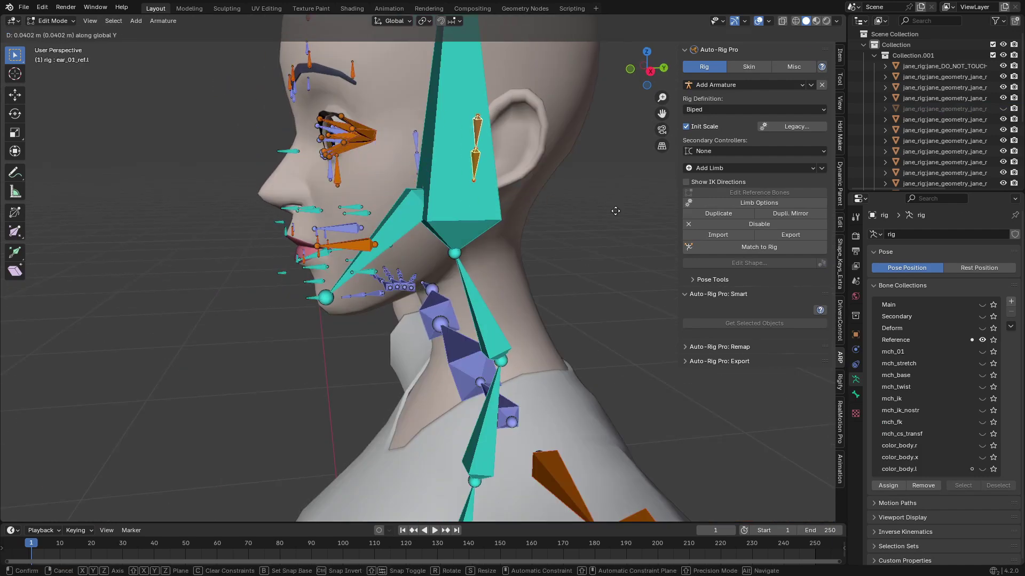
left_click(413, 220)
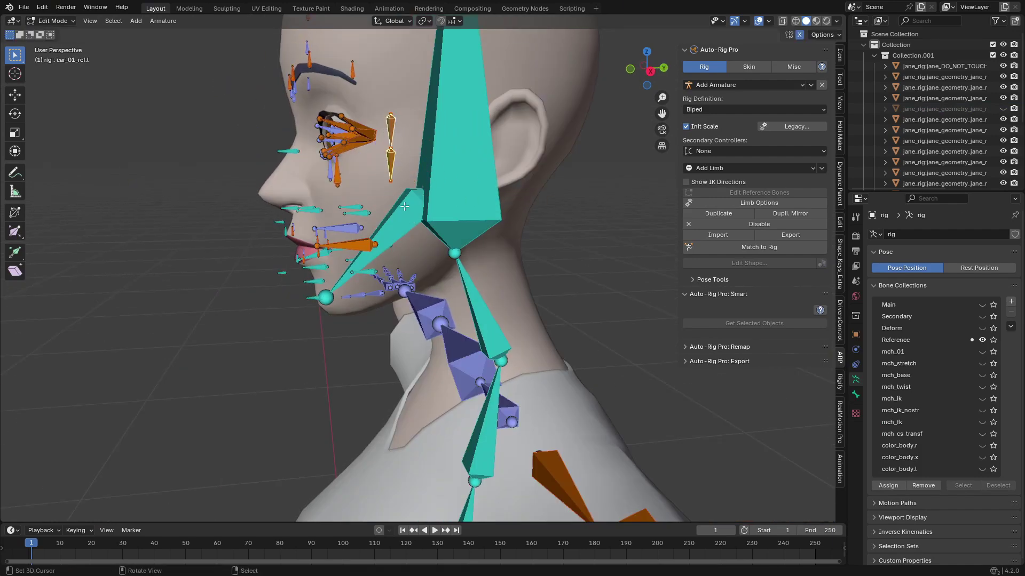
key("g")
key("y")
left_click(537, 164)
key("KP_1")
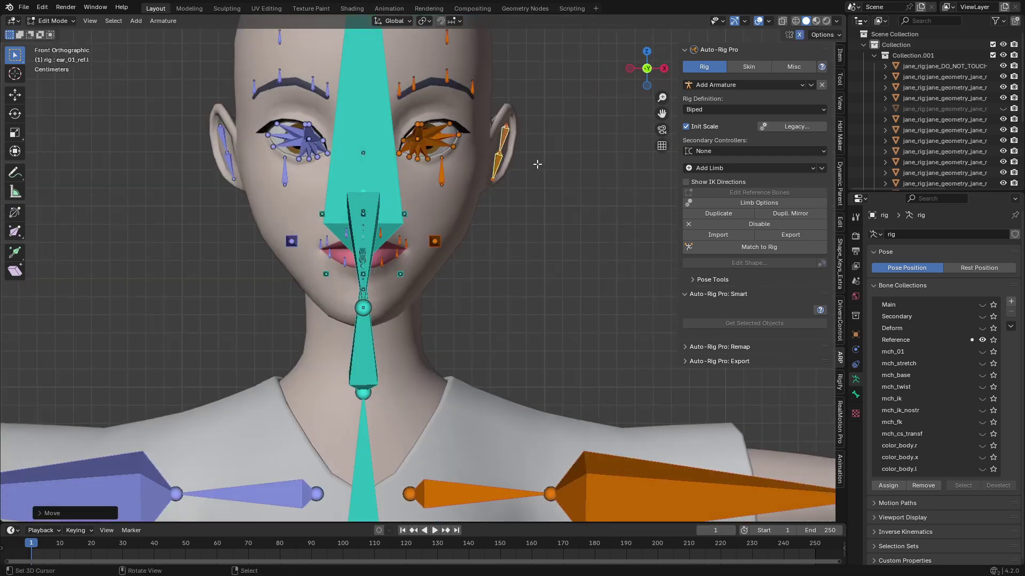
- Return to Object Mode and generate the control rig with Match to Rig
scroll(210, 269, "down", 3)
scroll(264, 139, "up", 5)
middle_click_drag(366, 81, 222, 175, "shift")
left_click(54, 20)
left_click(59, 33)
scroll(287, 271, "down", 4)
middle_click_drag(287, 270, 796, 297)
left_click(758, 247)
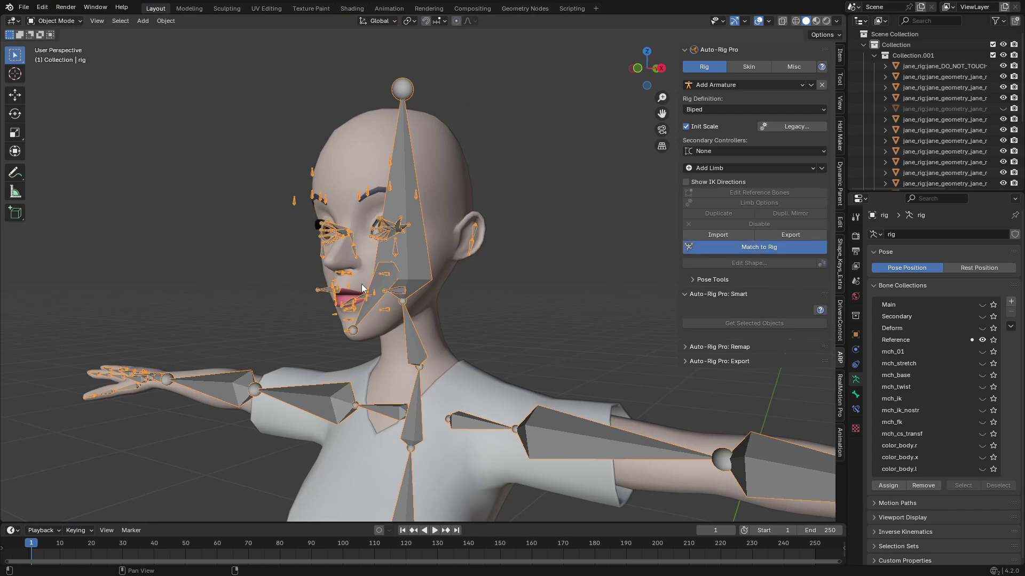
- Select all visible meshes together with the rig, keeping the rig as the active object
scroll(358, 285, "down", 5)
mouse_move(356, 284)
middle_mouse_down()
mouse_move(412, 341)
mouse_move(373, 280)
middle_mouse_up()
right_click(425, 225)
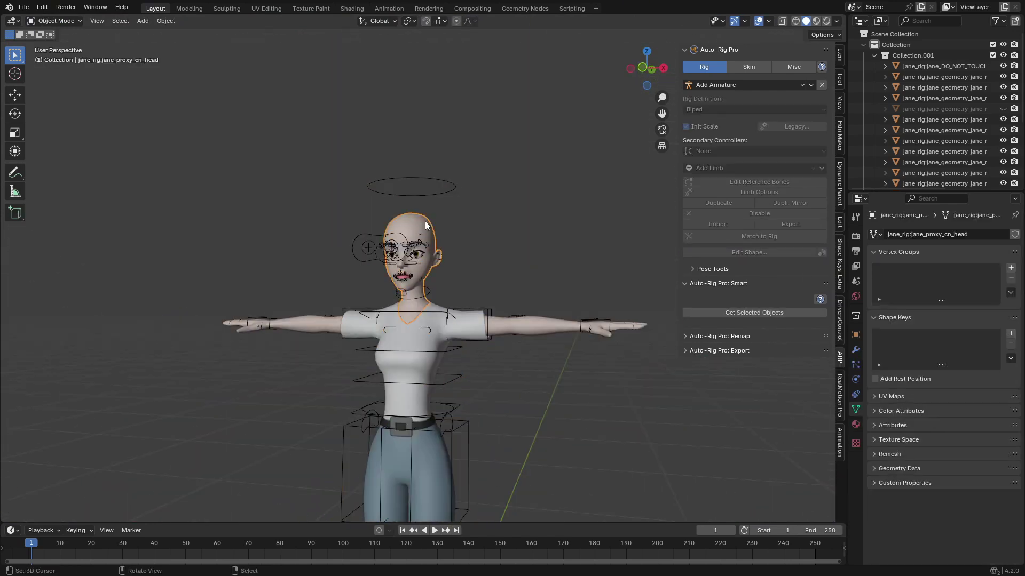
key("Tab")
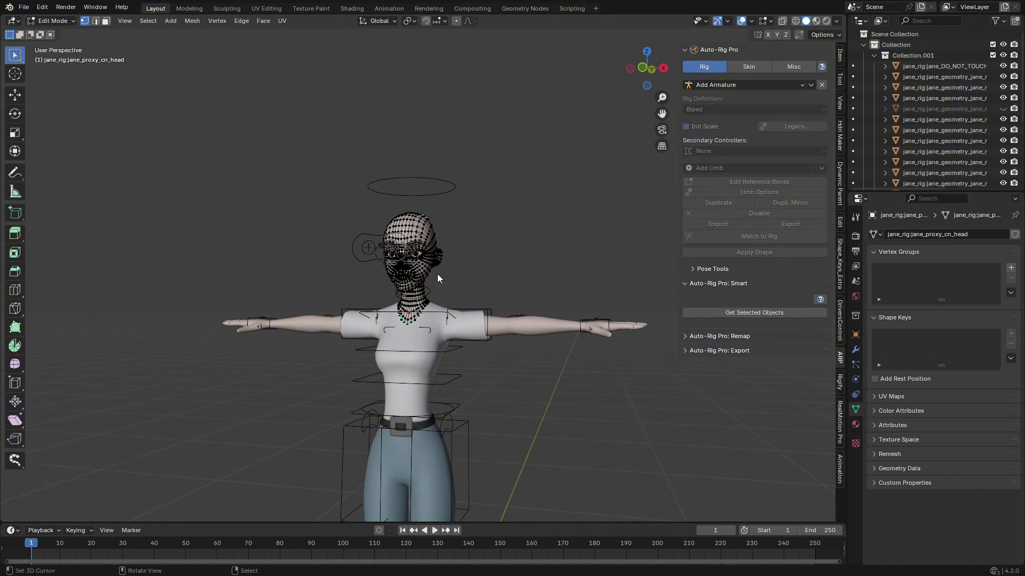
key("Tab")
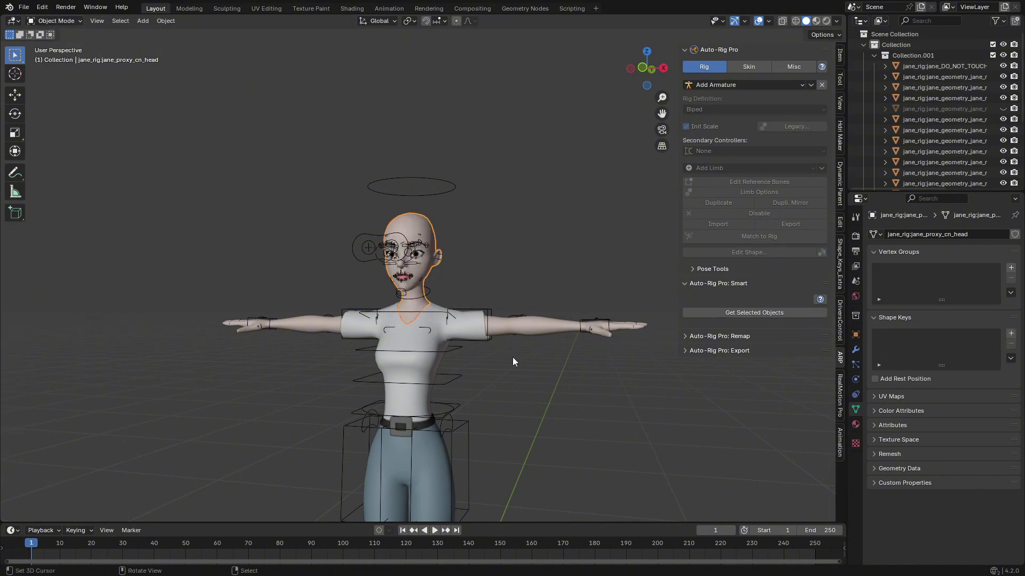
key("a")
right_click(488, 306, "shift")
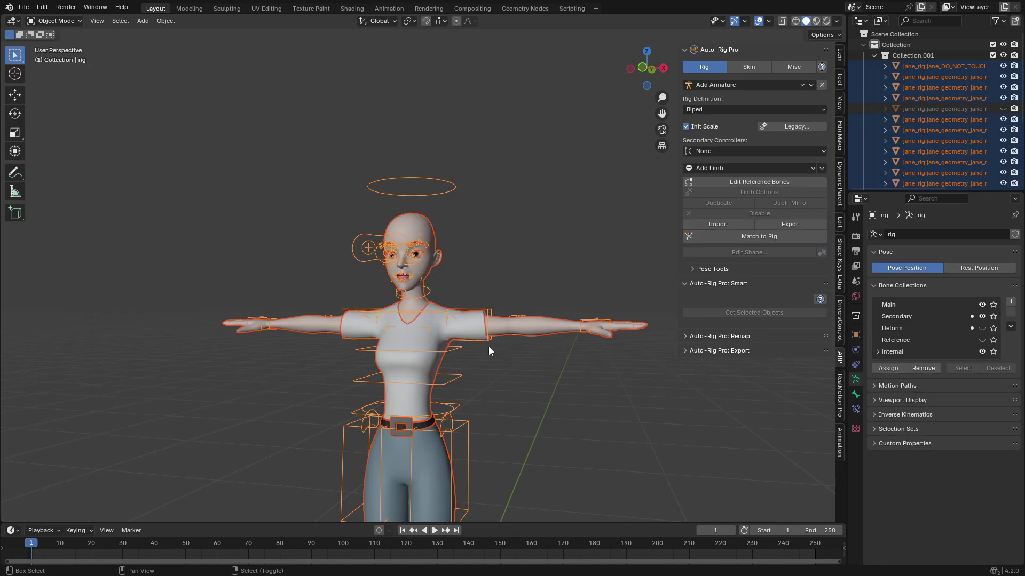
key("g")
right_click(515, 353)
- Bind the selected meshes to the rig with the Heat Maps engine, accepting a second bind with Scale Fix enabled
scroll(479, 326, "down", 4)
middle_click_drag(479, 325, 506, 325)
left_click(749, 67)
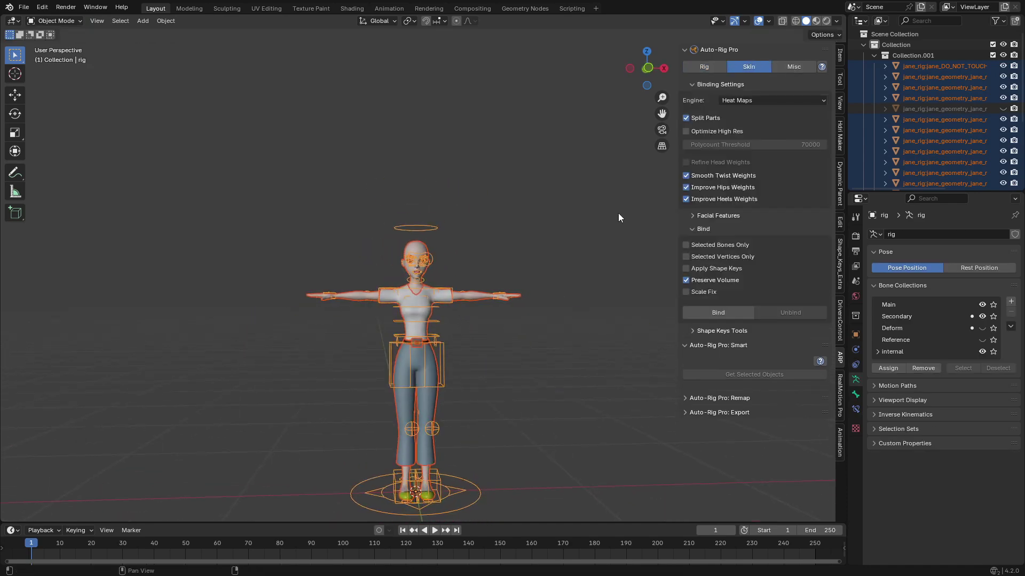
middle_click_drag(437, 417, 428, 349, "shift")
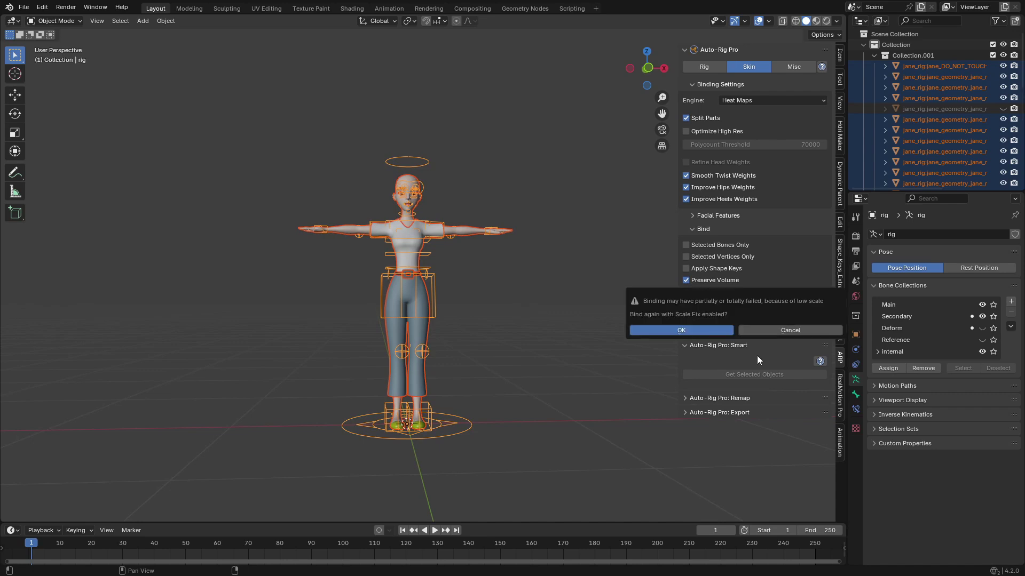
left_click(670, 329)
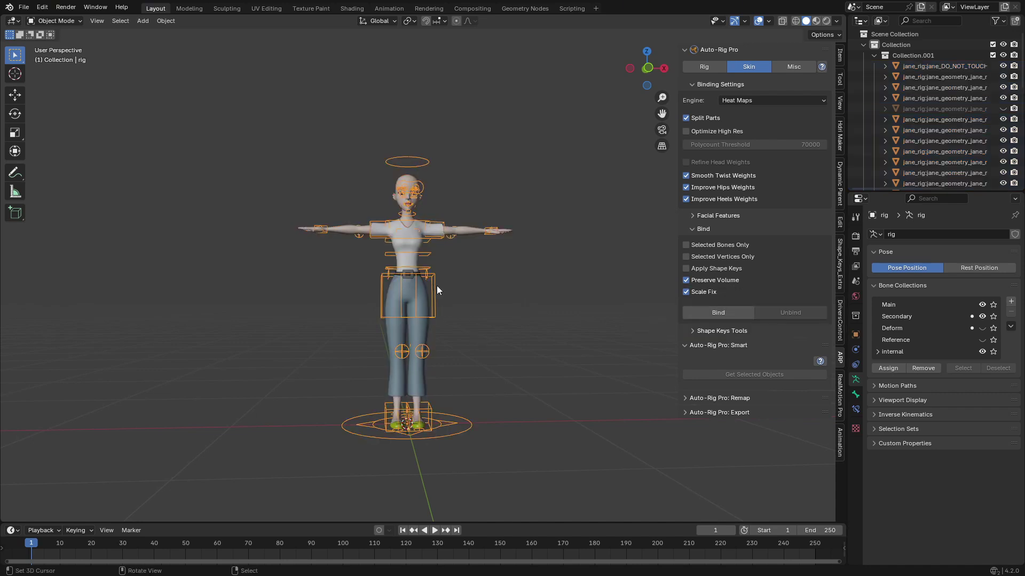
- Enter Pose Mode and test the deformation by moving the left foot and left hand IK controllers, cancelling each move
left_click(55, 20)
left_click(54, 53)
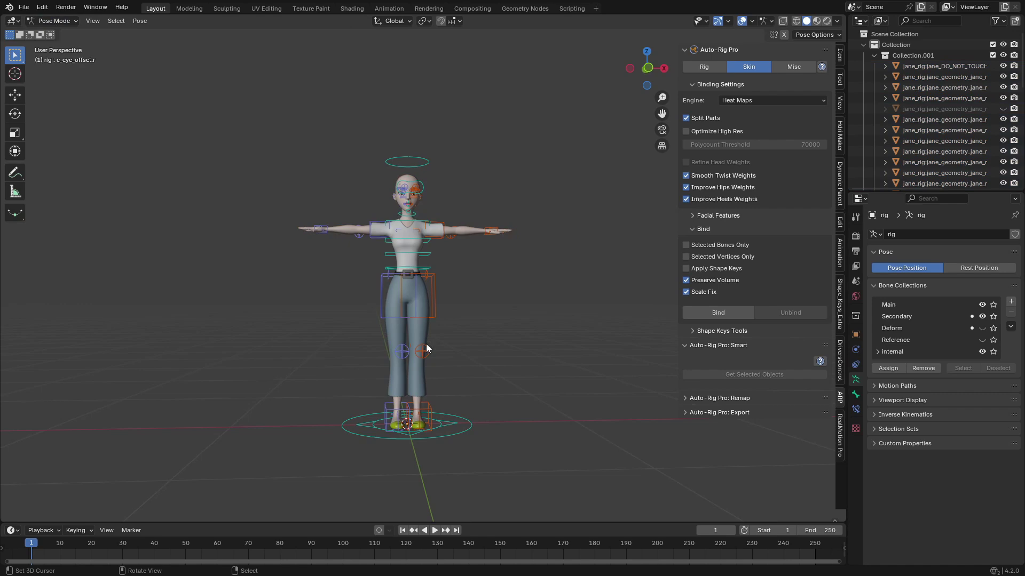
right_click(428, 414)
key("g")
right_click(478, 419)
scroll(483, 373, "up", 2)
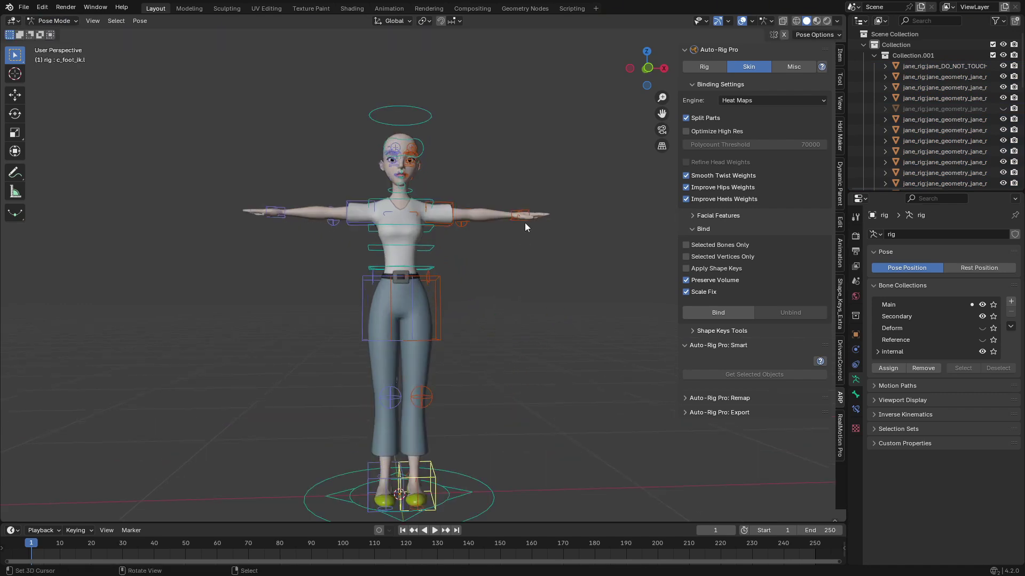
key("g")
right_click(455, 281)
scroll(457, 264, "up", 4)
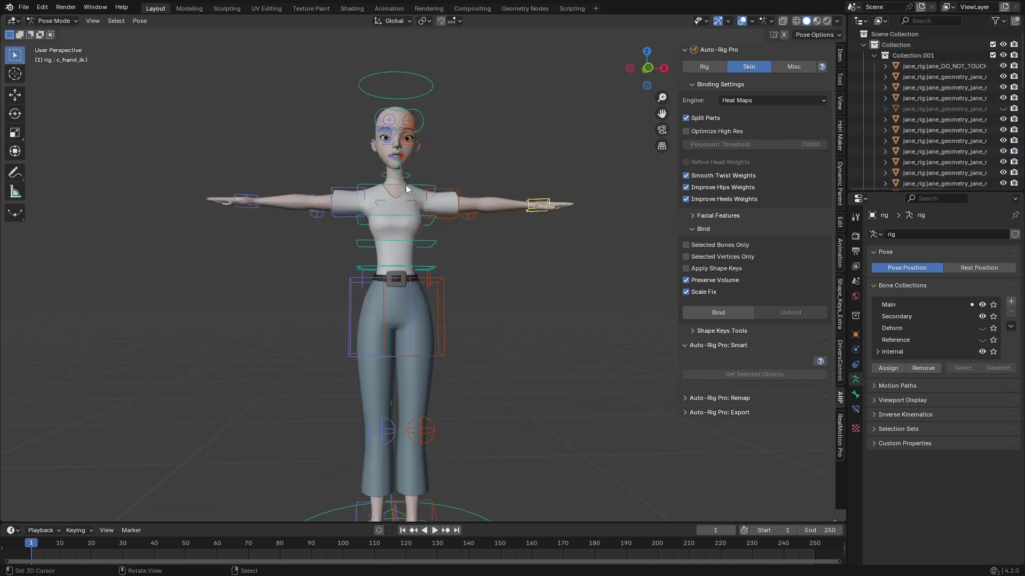
- Test the jaw controller with a cancelled move and check the eye target and left ear controllers
middle_click_drag(396, 192, 428, 337, "shift")
scroll(427, 338, "up", 3)
left_click(415, 298)
scroll(415, 298, "up", 3)
key("g")
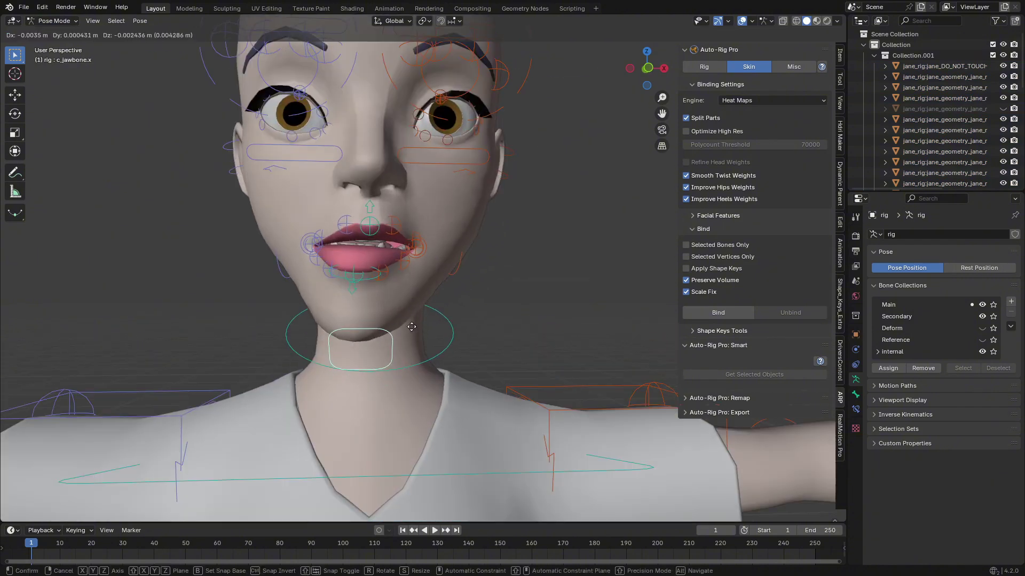
key("Escape")
scroll(418, 160, "down", 3)
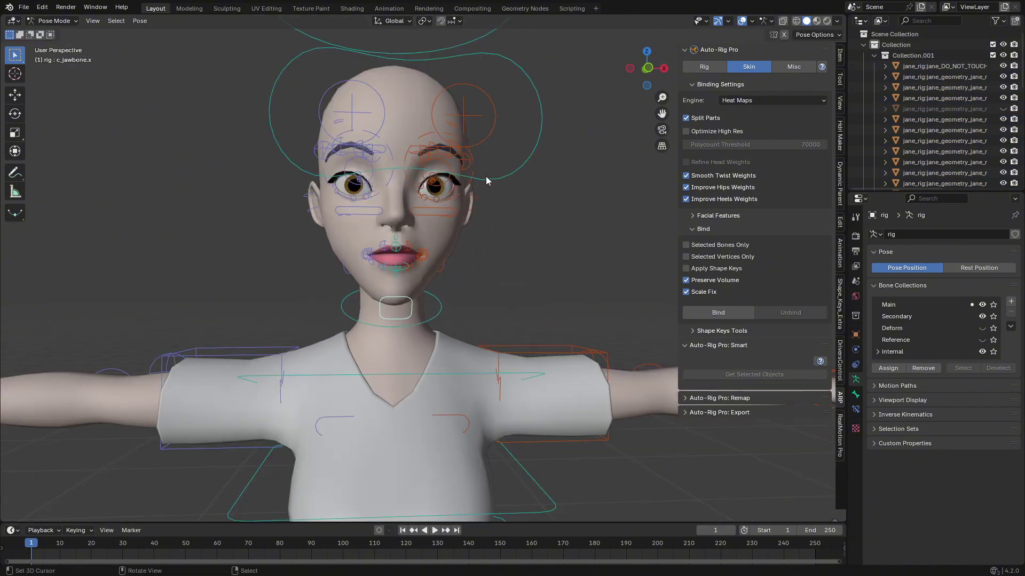
left_click(458, 182)
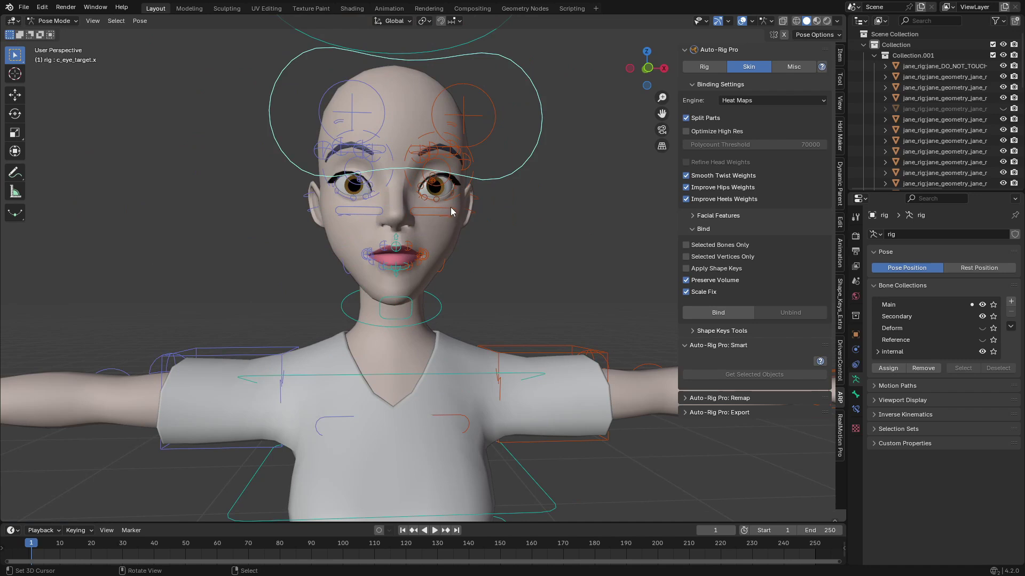
left_click(474, 200)
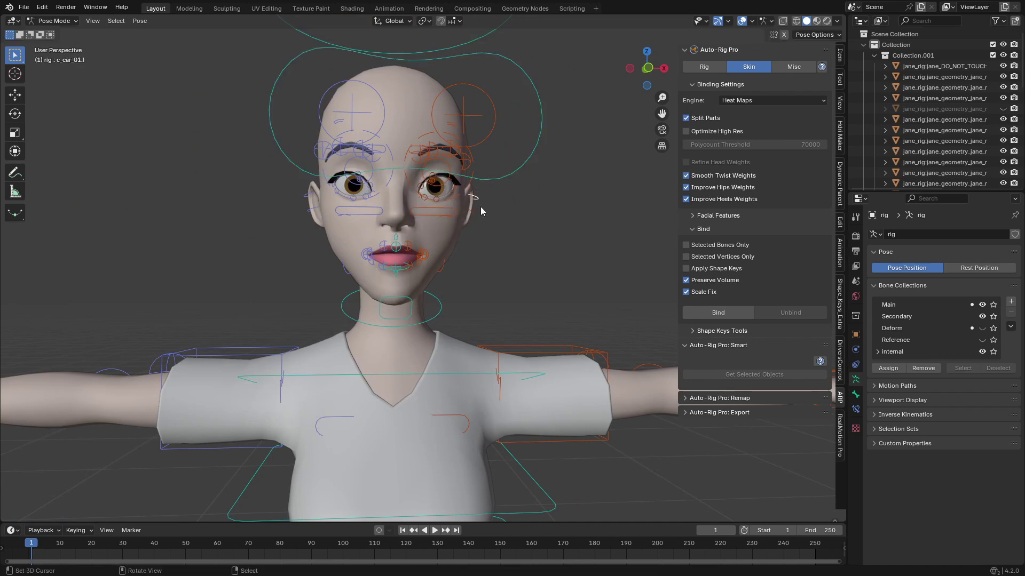
- Return the rig to Object Mode and unhide the hair mesh
left_click(76, 24)
left_click(59, 34)
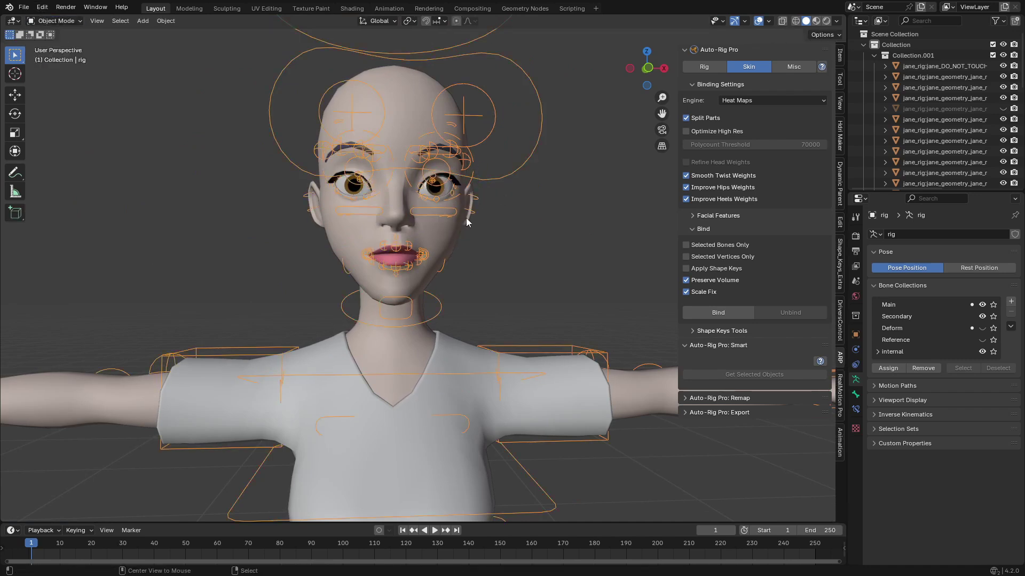
key("alt+g")
key("alt+h")
- Parent the hair mesh to the head controller c_head.x with the Bone option and test it by rotating the head
right_click(491, 200)
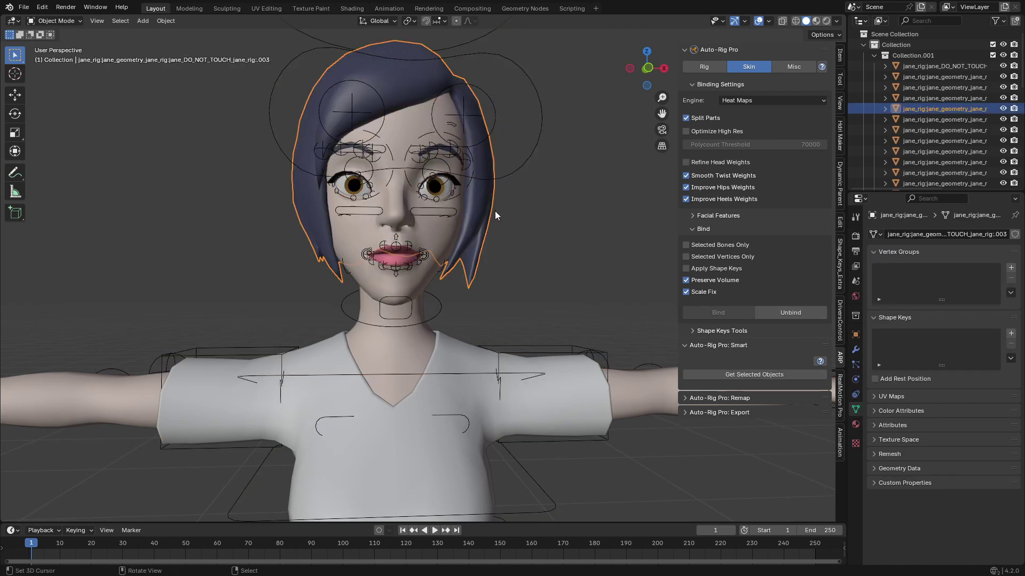
scroll(482, 175, "down", 2)
left_click(465, 102, "shift")
left_click(53, 21)
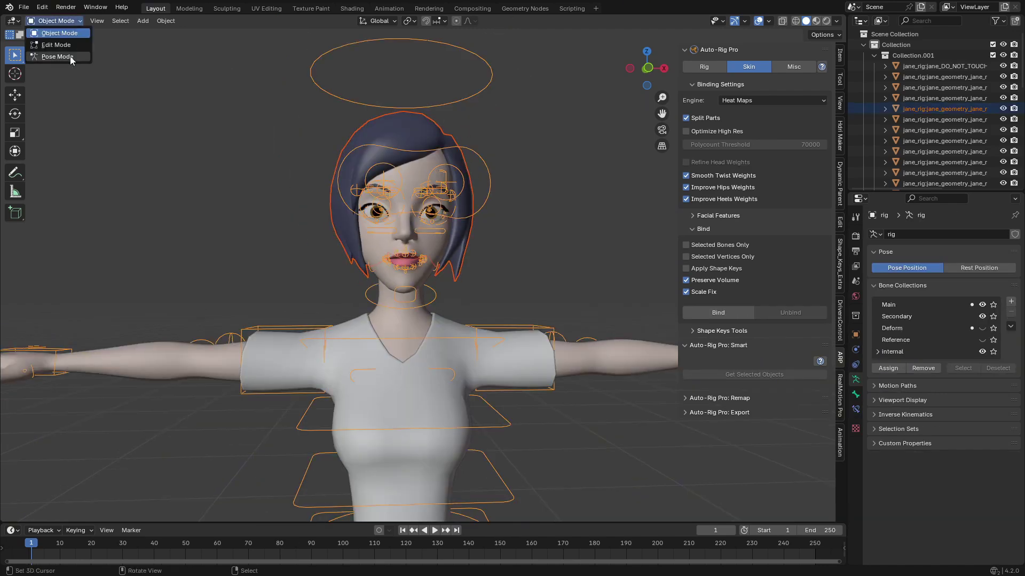
left_click(56, 55)
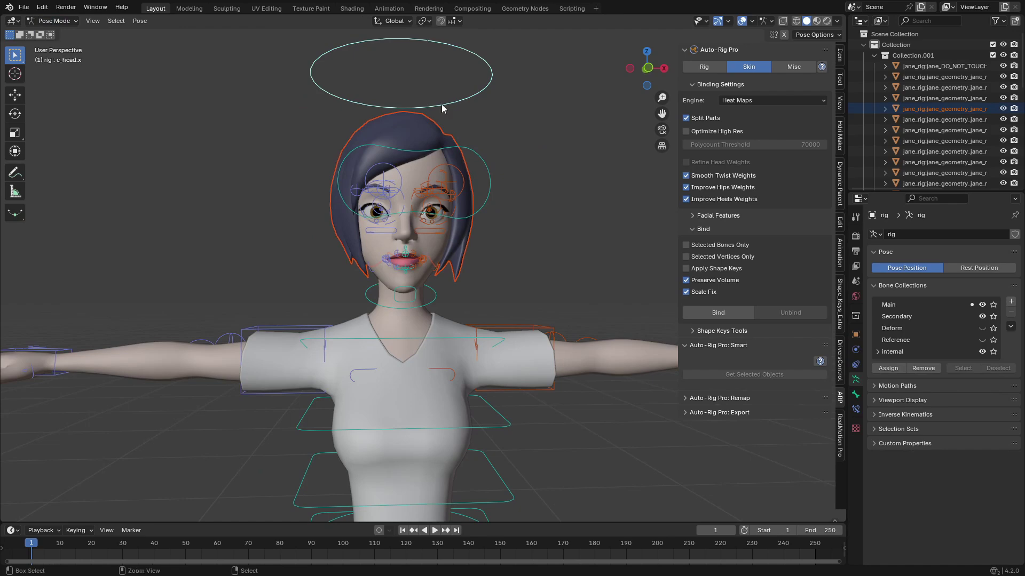
key("ctrl+p")
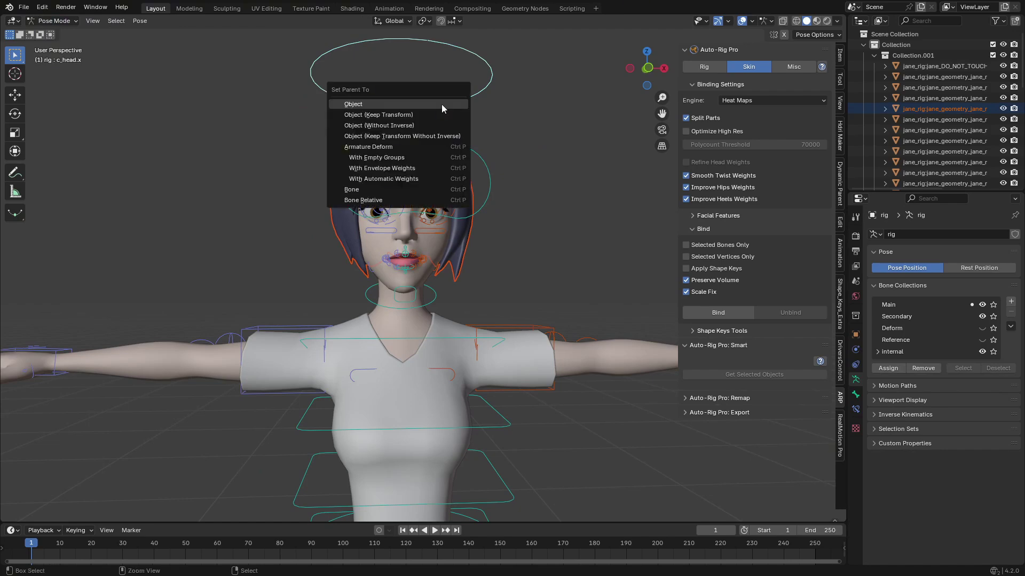
left_click(393, 190)
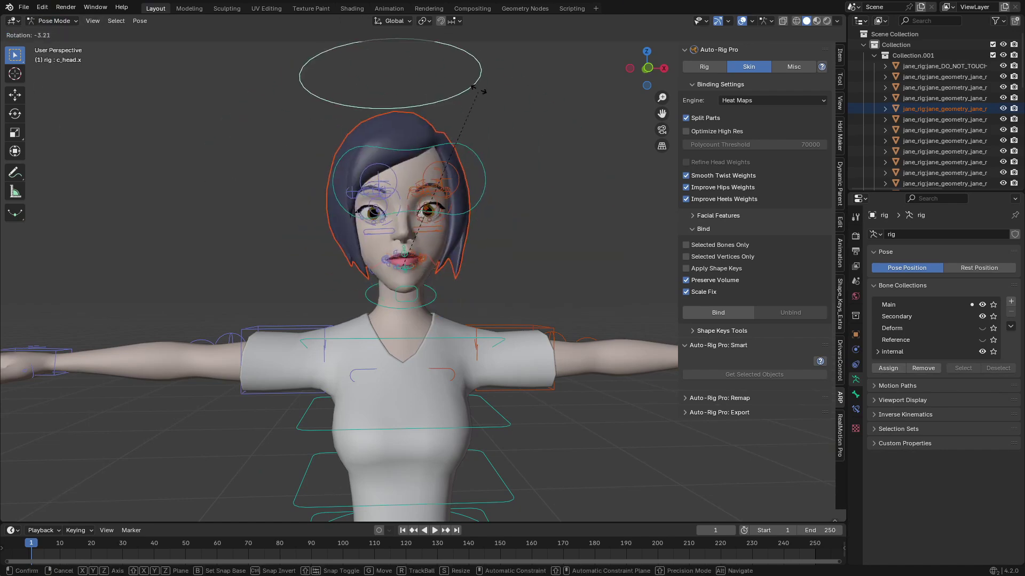
scroll(511, 289, "down", 5)
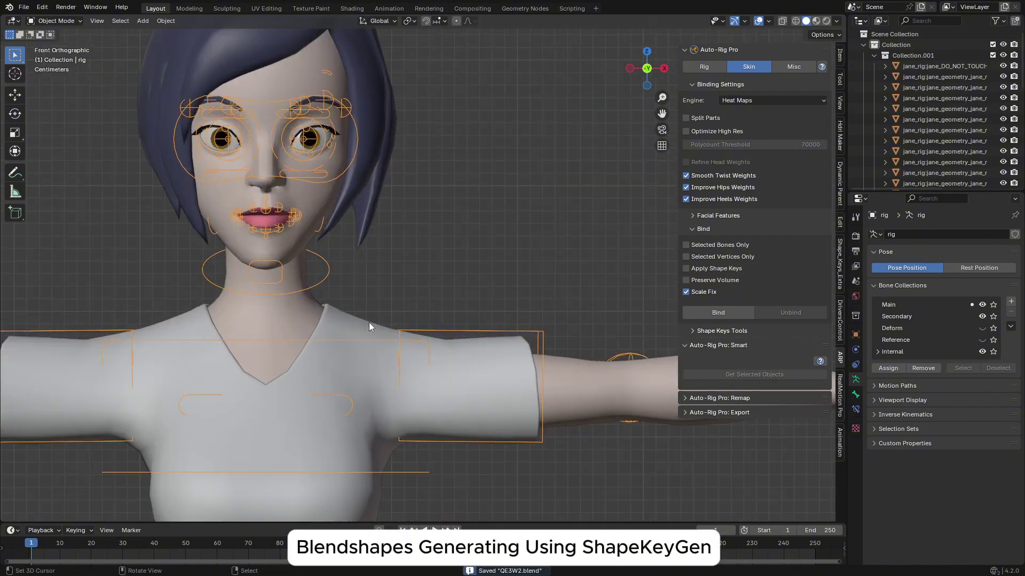
- Select the head mesh and enlarge its shape keys list
left_click(339, 205)
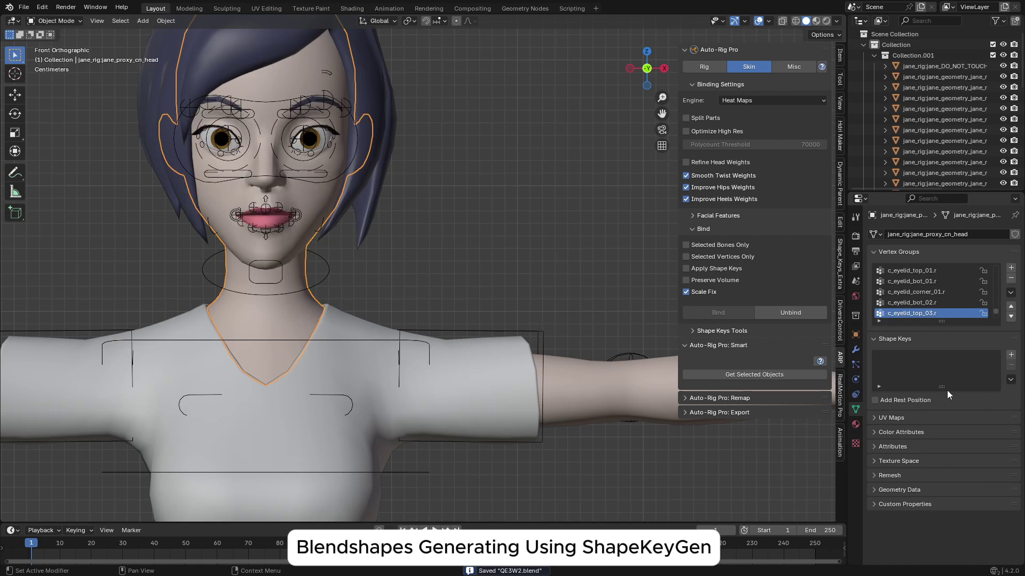
left_click_drag(947, 391, 859, 443)
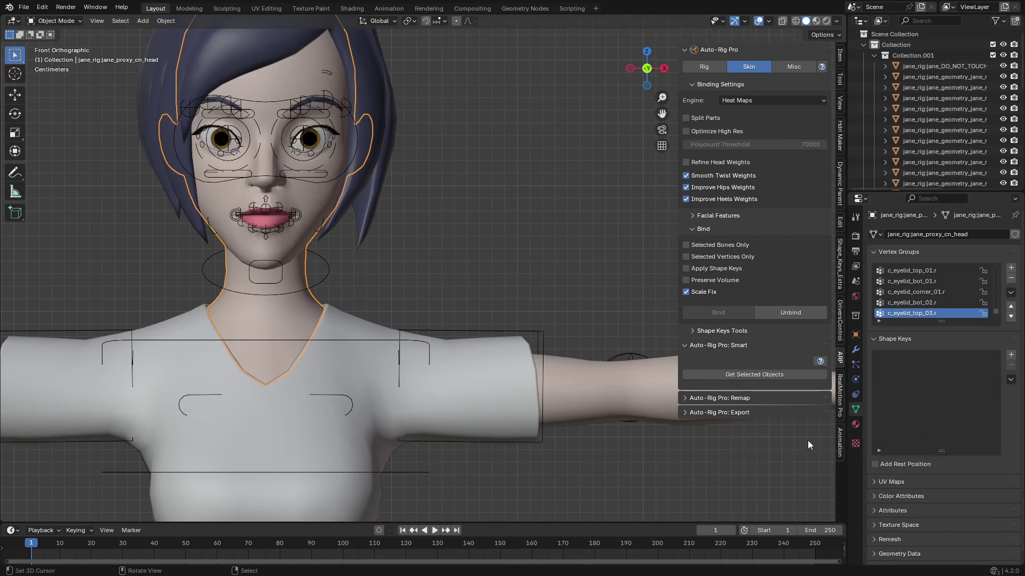
scroll(469, 387, "down", 2)
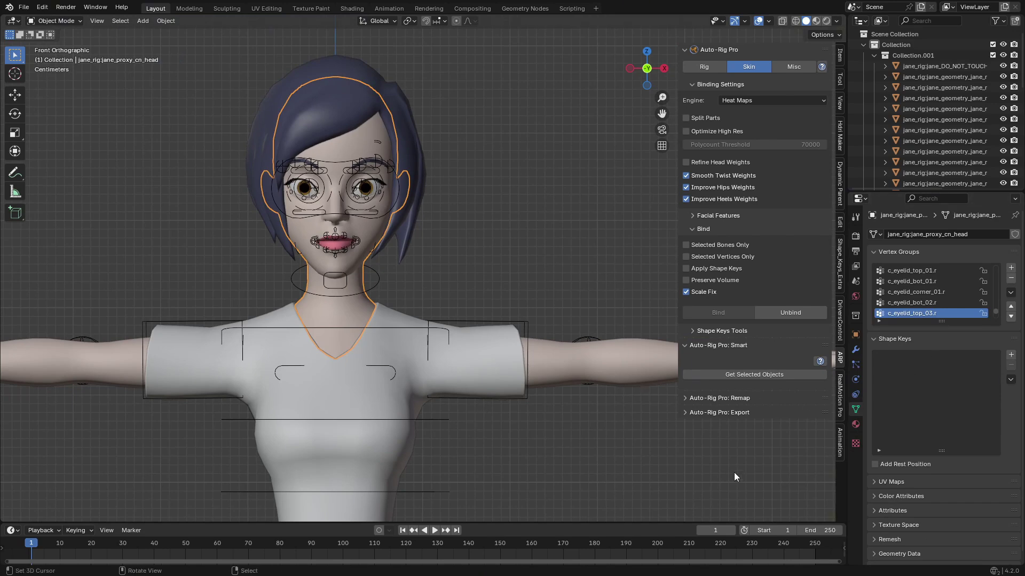
- Set the character rig as the target rig in the shape key animation tools and rename it for AutoRig Pro
left_click(840, 450)
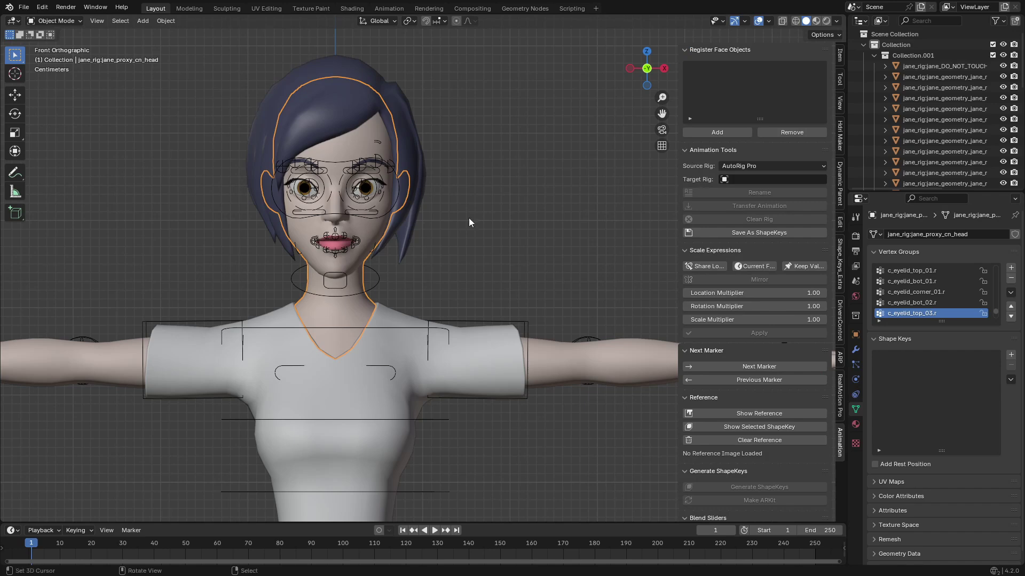
scroll(390, 258, "up", 2)
left_click(345, 143)
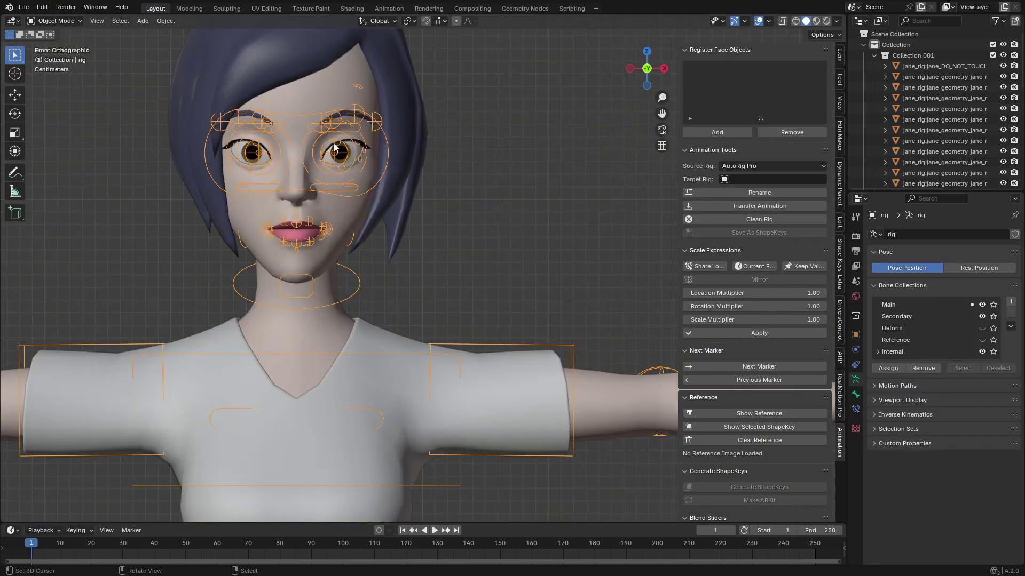
left_click(750, 193)
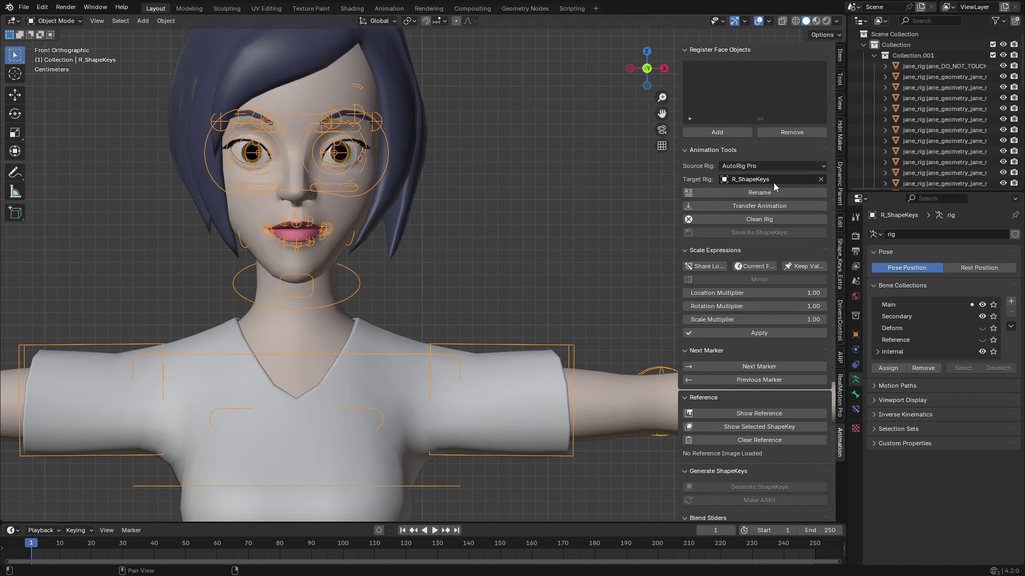
- Hide the rig and select the head mesh, cancelling a test move of it
key("h")
right_click(333, 248)
key("g")
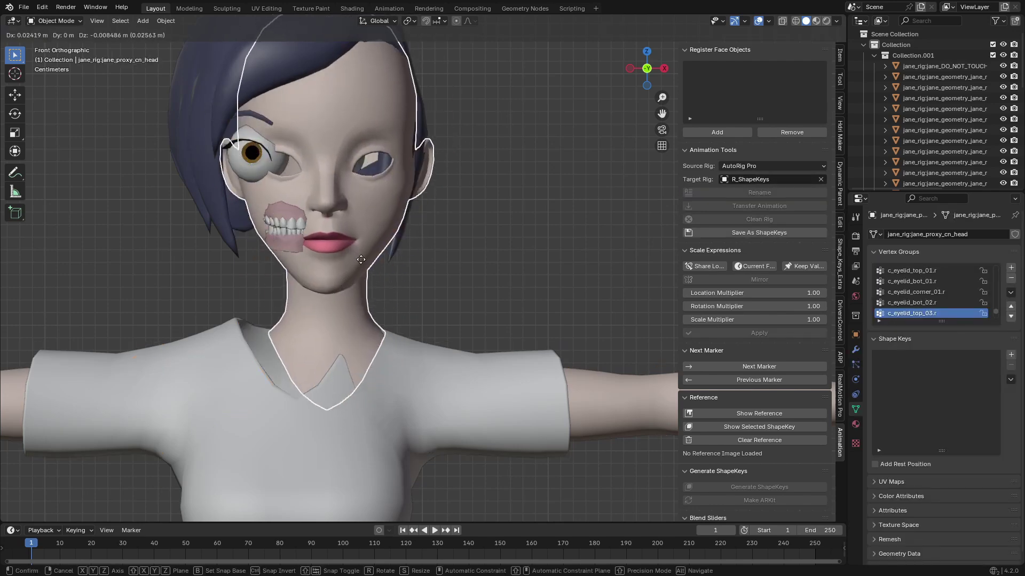
right_click(359, 230)
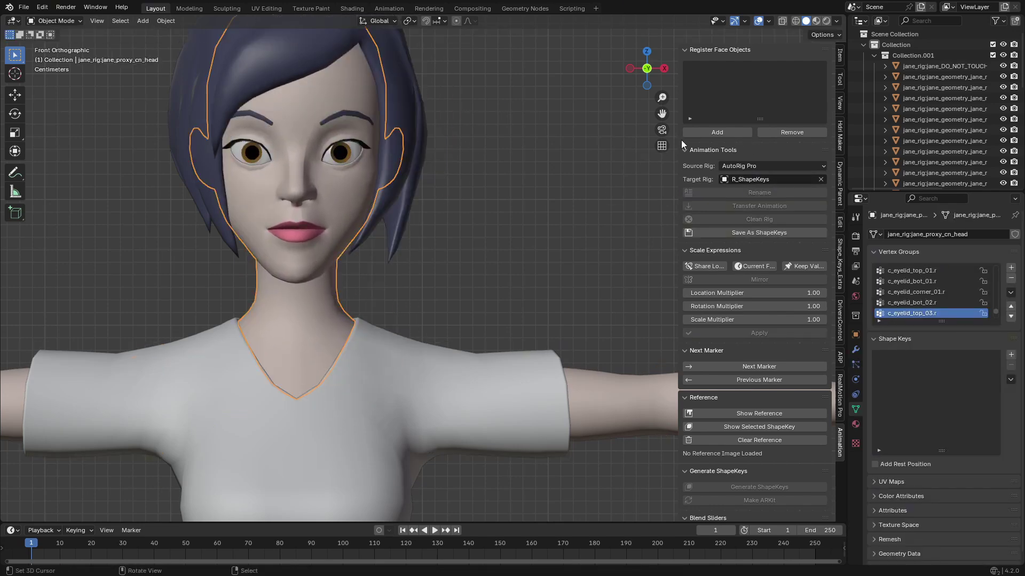
- Register the head mesh and both eye meshes as face objects, hiding each one once it is registered
left_click(706, 133)
key("h")
left_click(335, 153)
left_click(705, 133)
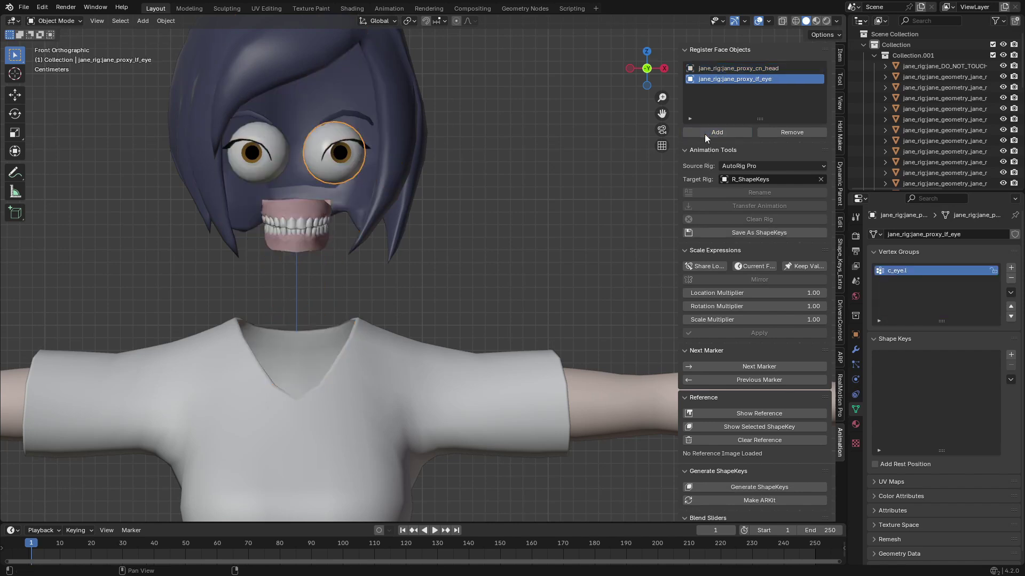
key("h")
left_click(272, 175)
left_click(698, 133)
key("h")
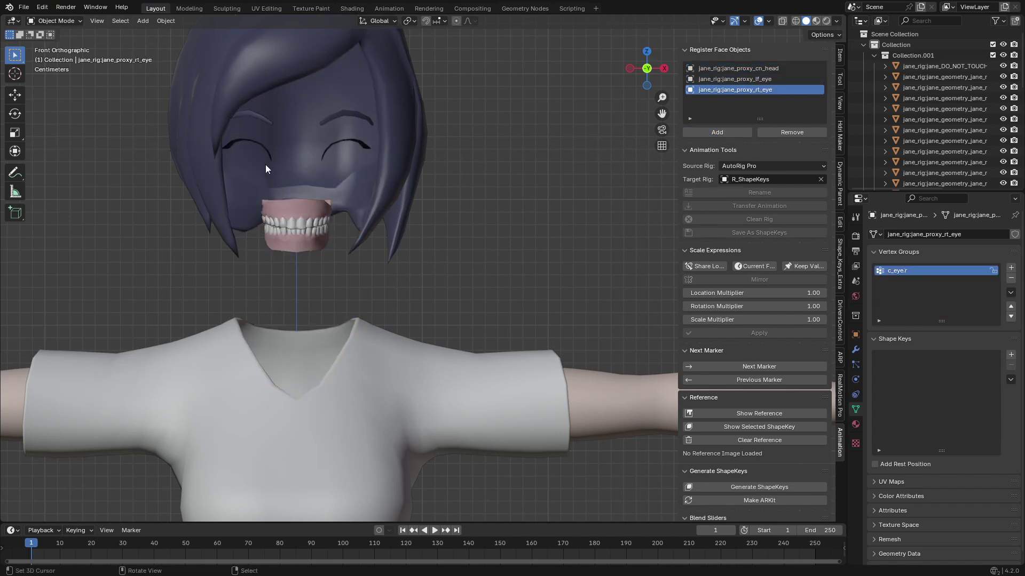
- Register the upper teeth, lower teeth and tongue meshes as face objects, hiding each in turn
left_click(307, 218)
left_click(717, 132)
key("h")
left_click(296, 238)
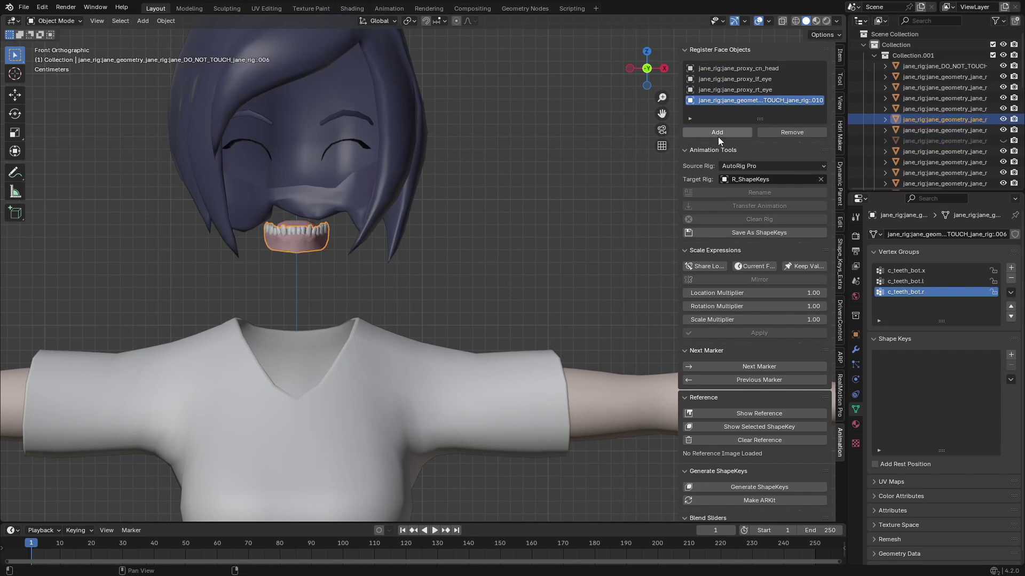
left_click(717, 133)
key("h")
left_click(296, 237)
left_click(718, 133)
key("h")
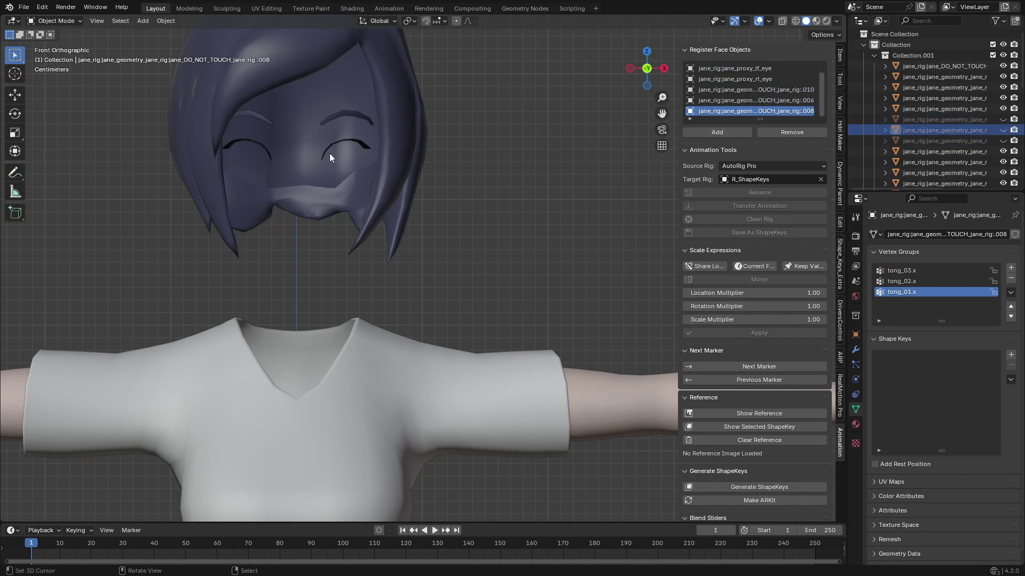
- Register the eyelash and eyebrow meshes as face objects and hide them
left_click(352, 143)
left_click(716, 133)
key("h")
left_click(346, 116)
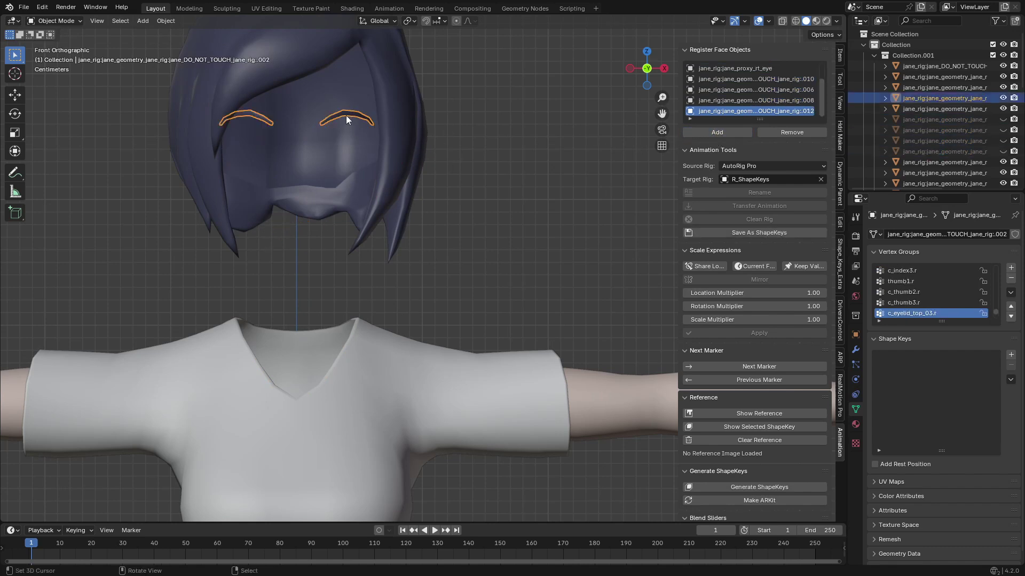
left_click(711, 133)
key("h")
scroll(411, 225, "down", 4)
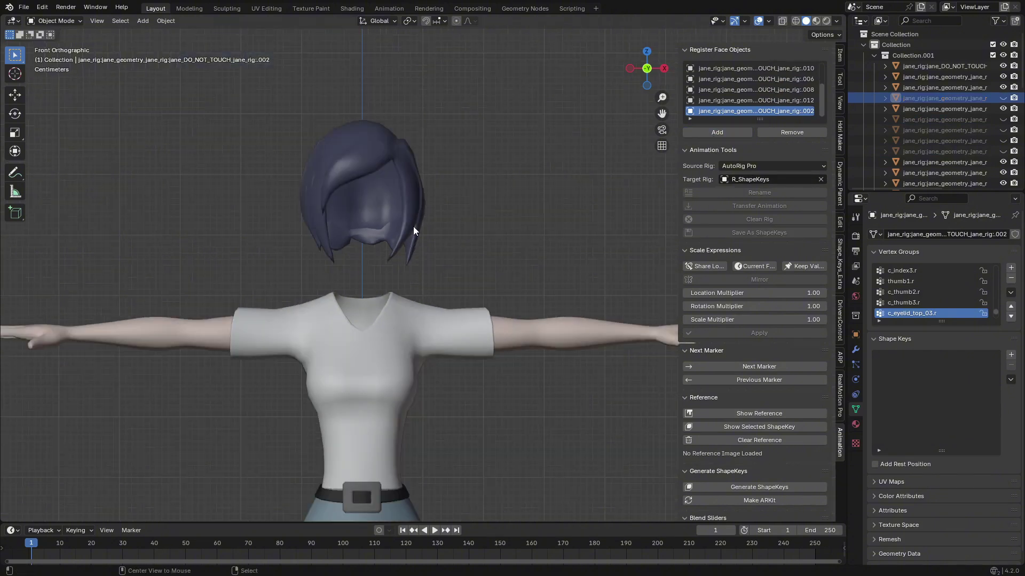
- Reveal all hidden objects, select the character rig and transfer the AutoRig Pro expression animation to R_ShapeKeys
key("alt+h")
scroll(337, 213, "up", 5)
left_click(343, 169)
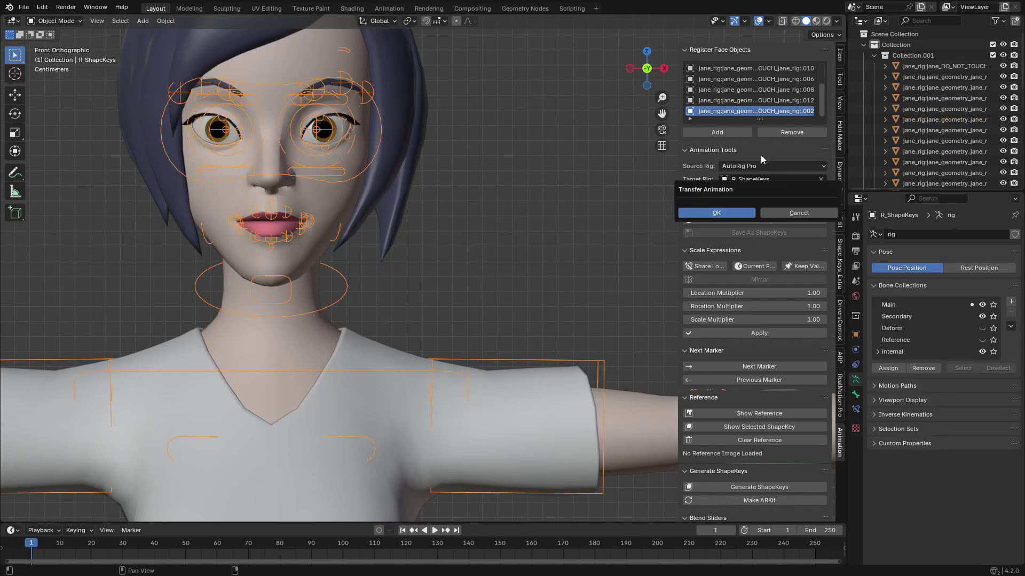
left_click(726, 167)
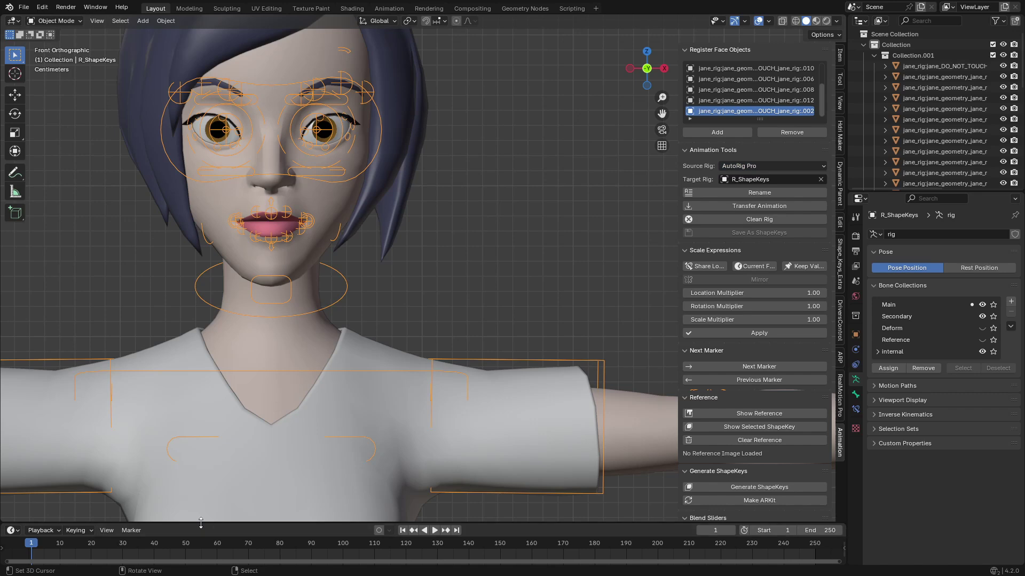
left_click_drag(200, 523, 202, 495)
scroll(344, 354, "down", 3)
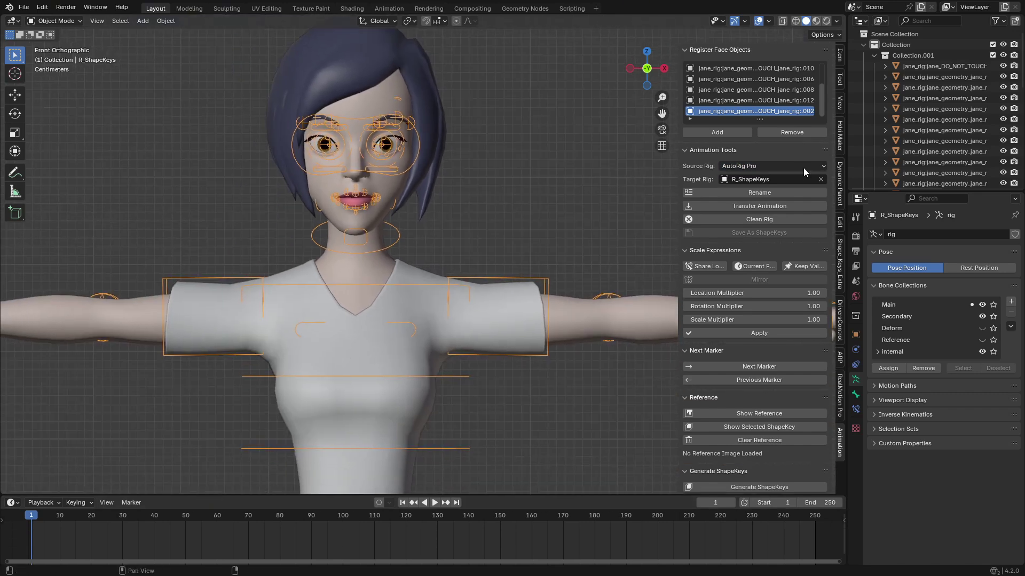
left_click(739, 208)
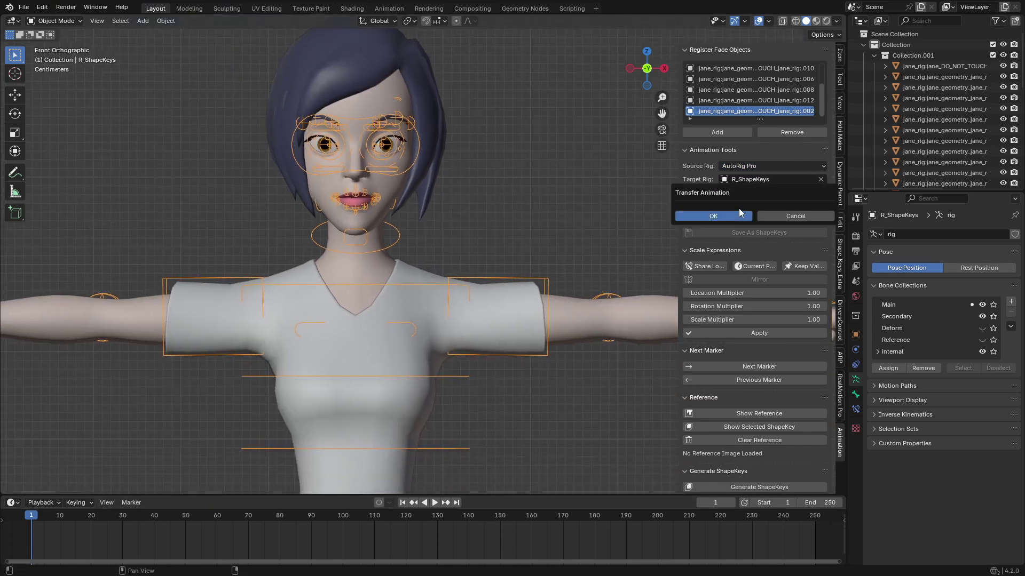
left_click(729, 216)
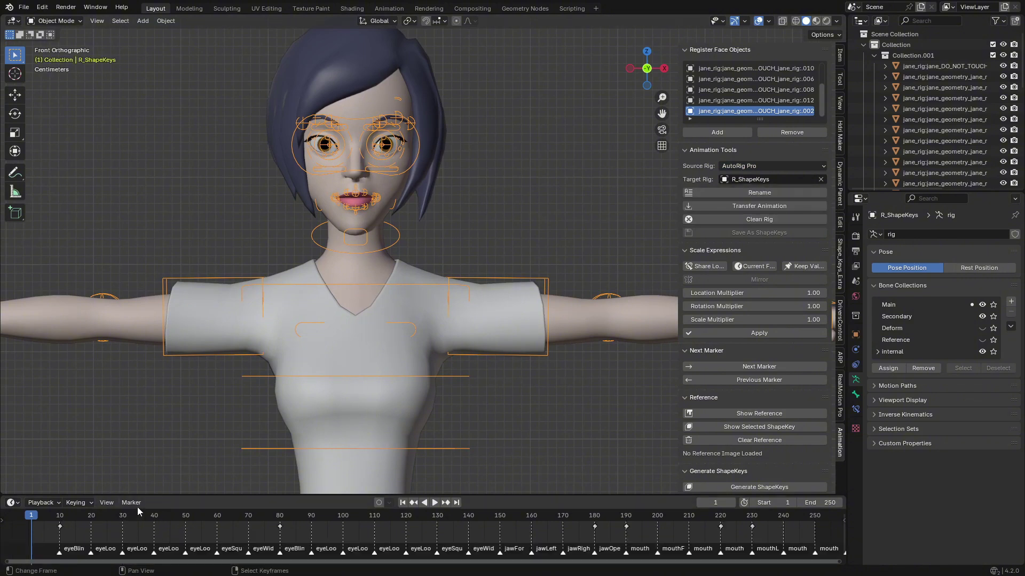
- Enlarge the timeline and examine the eyeBlinkLeft expression at frame 10 close up on the face
left_click_drag(139, 494, 133, 405)
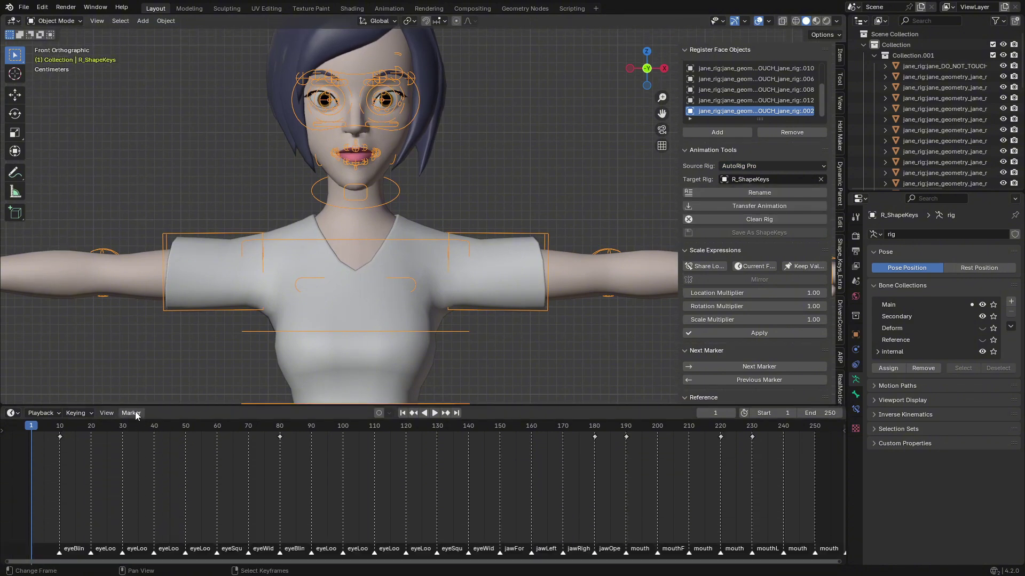
left_click(70, 21)
left_click(58, 56)
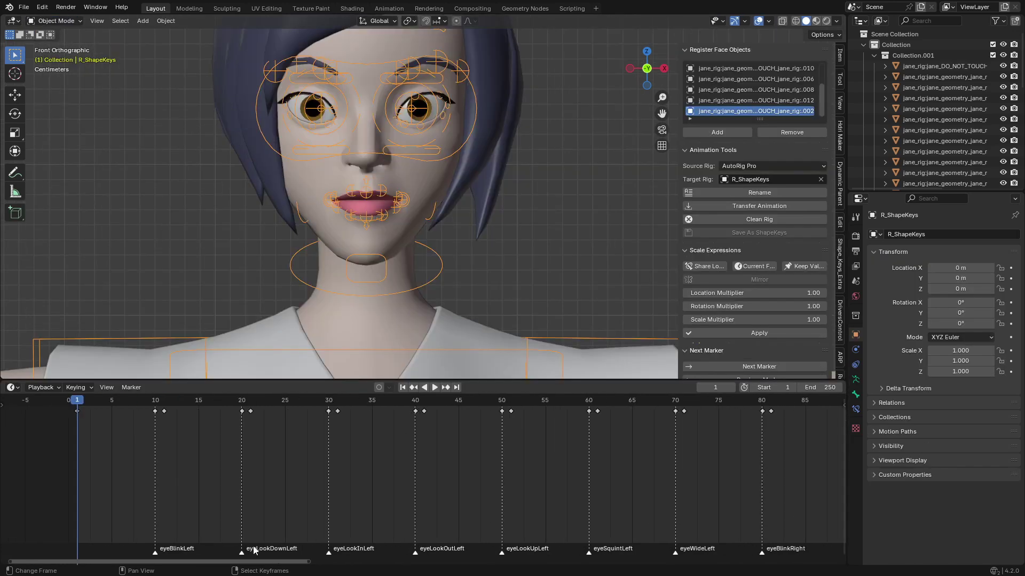
scroll(290, 452, "up", 3)
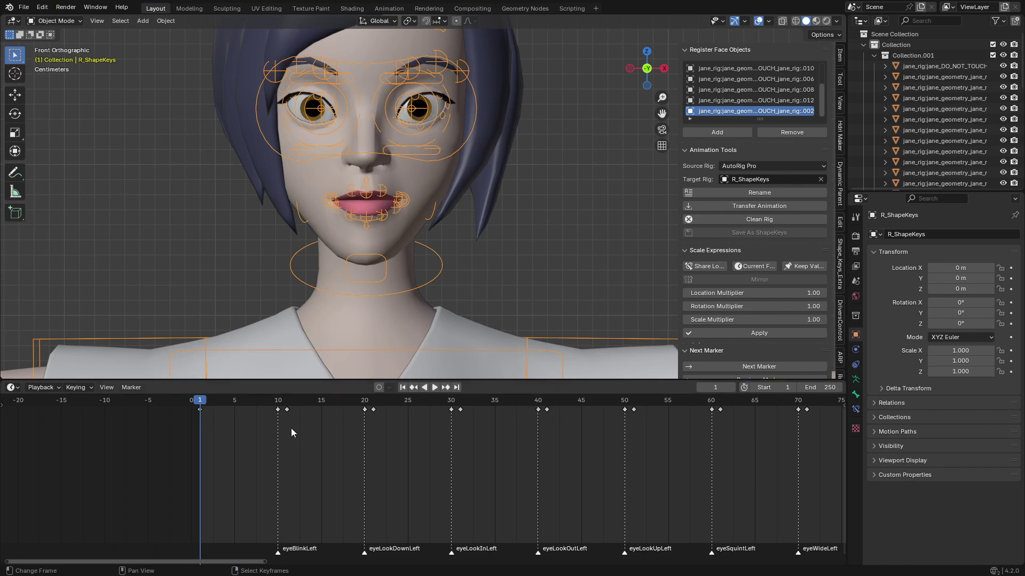
key("Up")
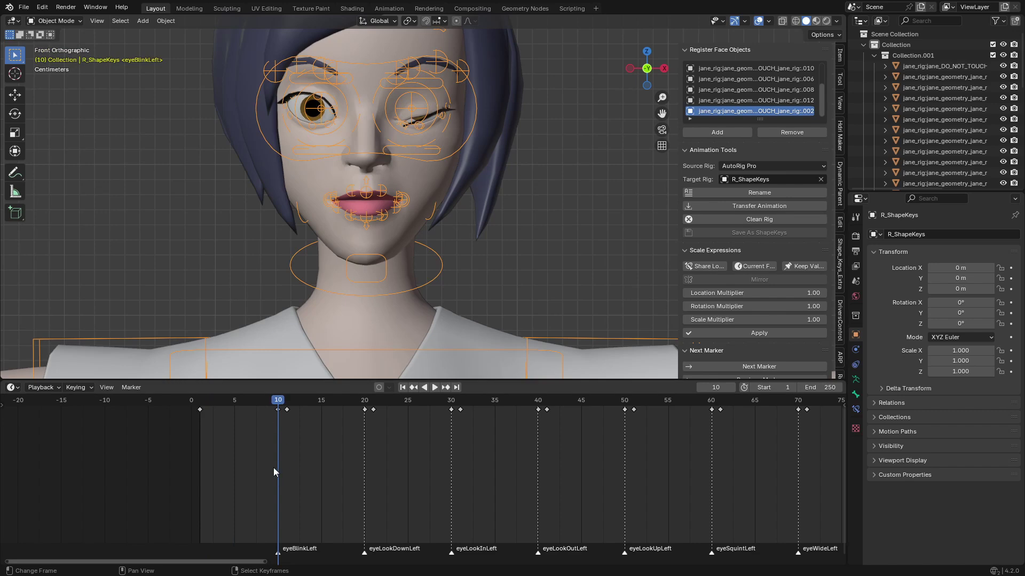
scroll(414, 146, "up", 6)
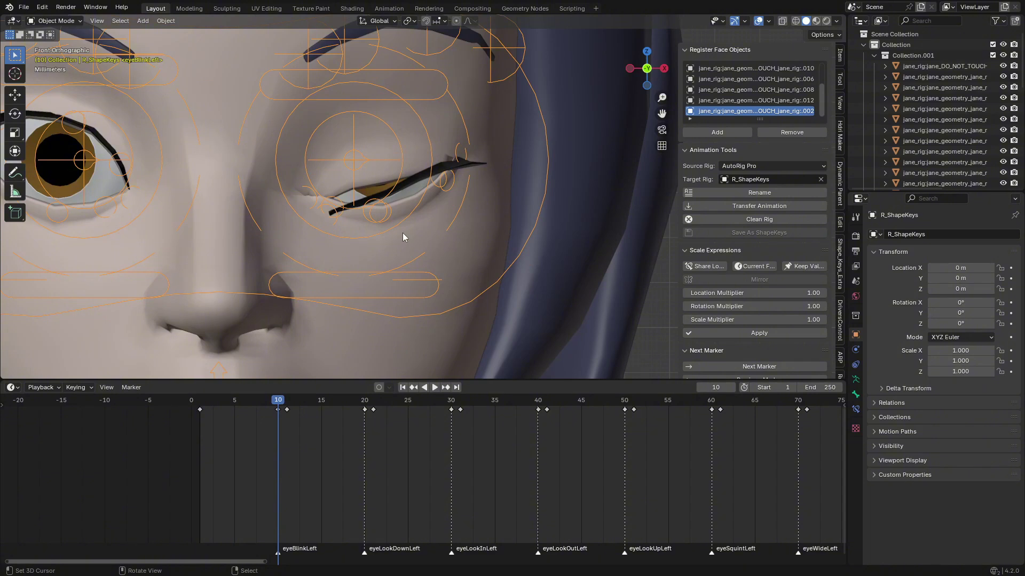
key("KP_Decimal")
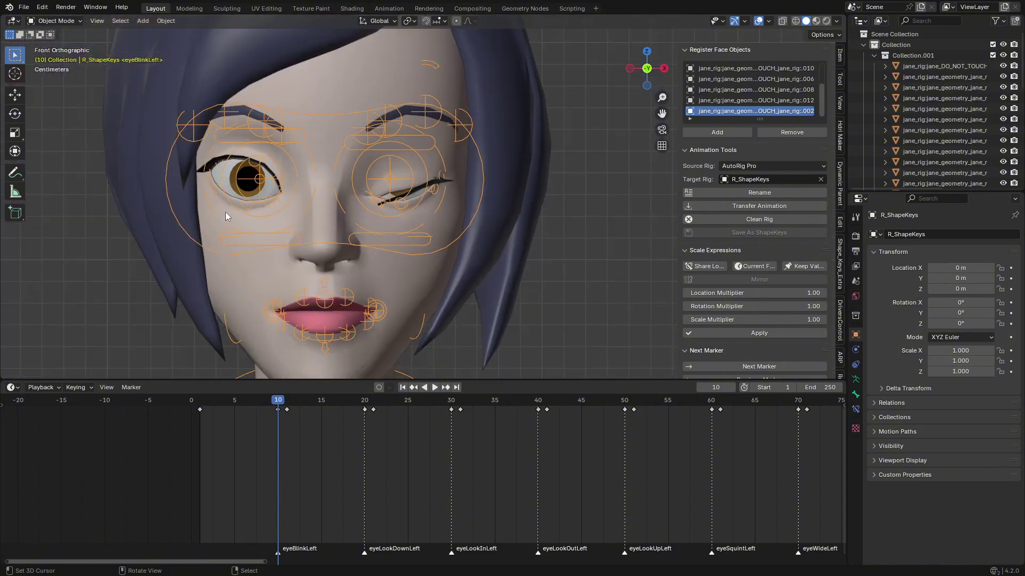
- Play back the transferred facial expressions and extend the scene's end frame to 639
key("space")
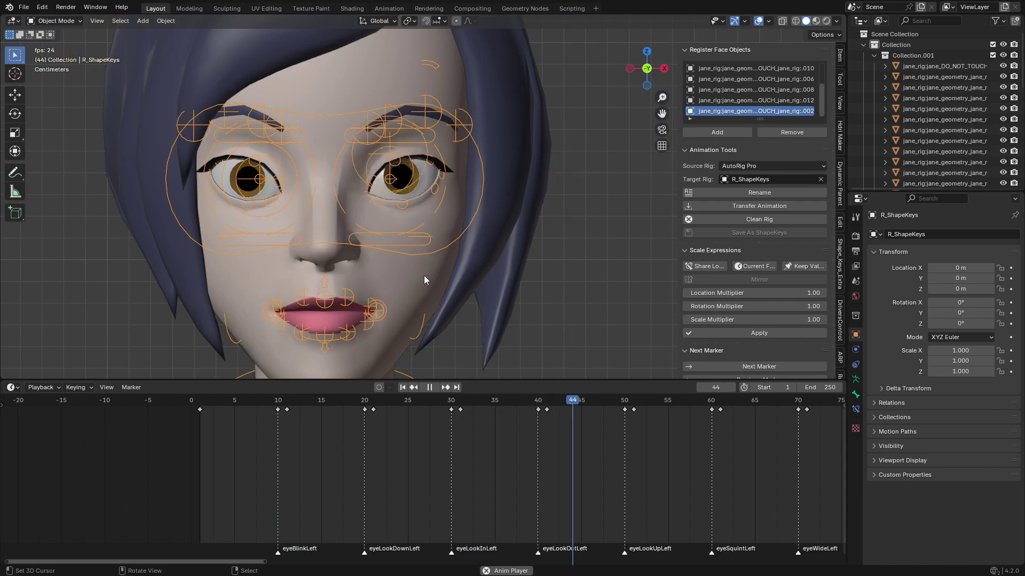
scroll(531, 443, "down", 5)
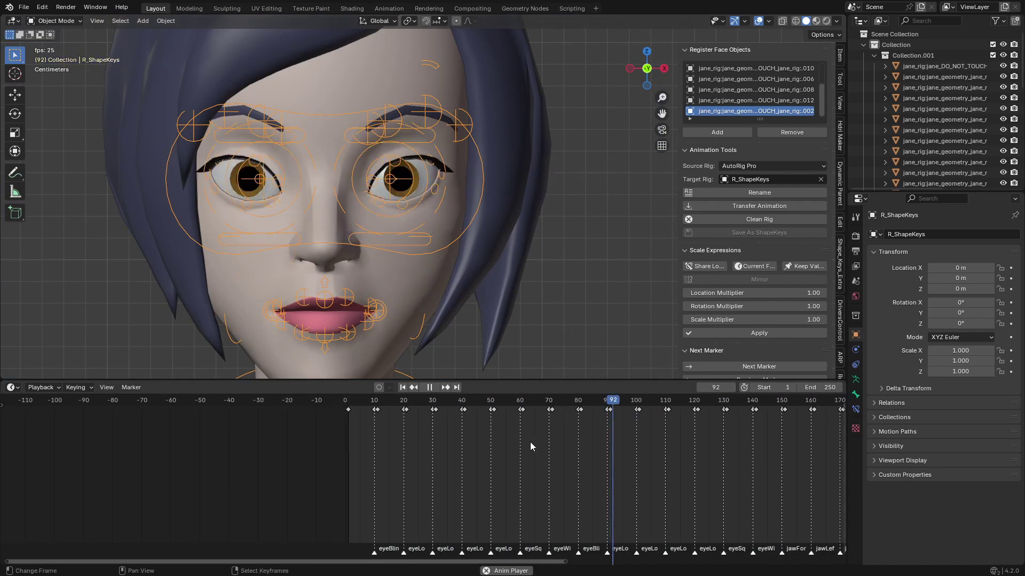
scroll(530, 442, "down", 8)
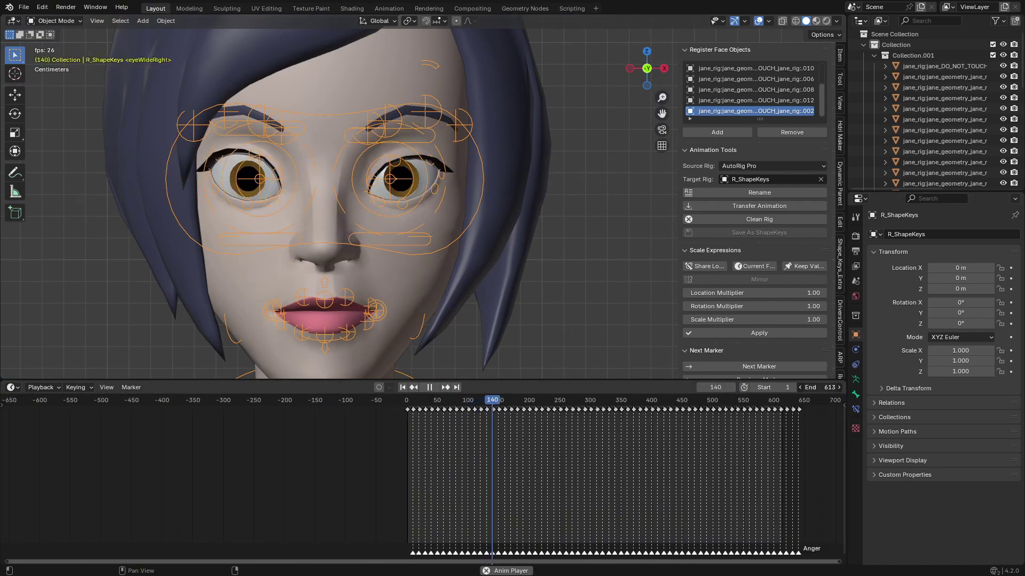
left_click_drag(819, 388, 834, 387)
middle_click_drag(471, 285, 465, 245, "shift")
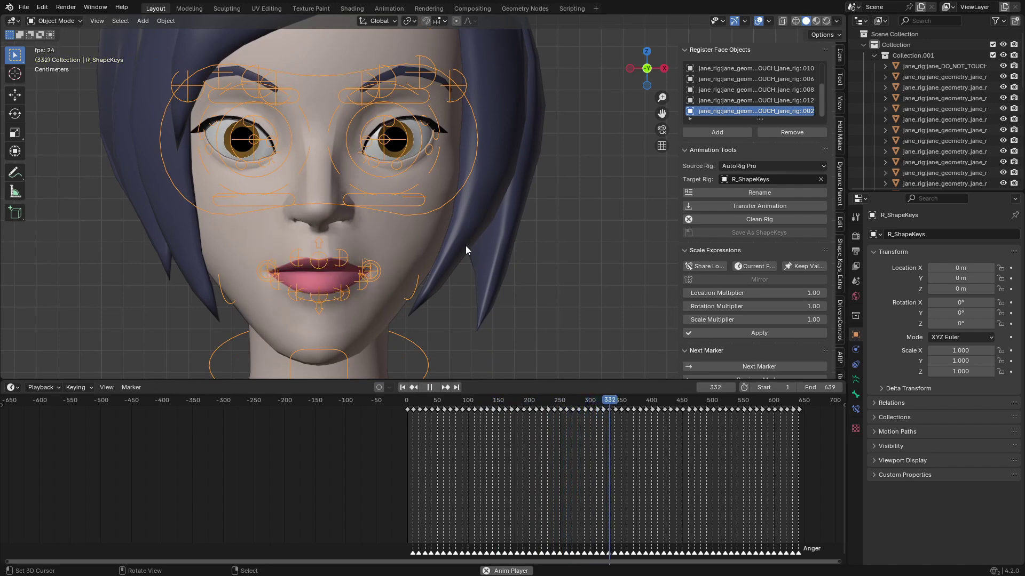
key("space")
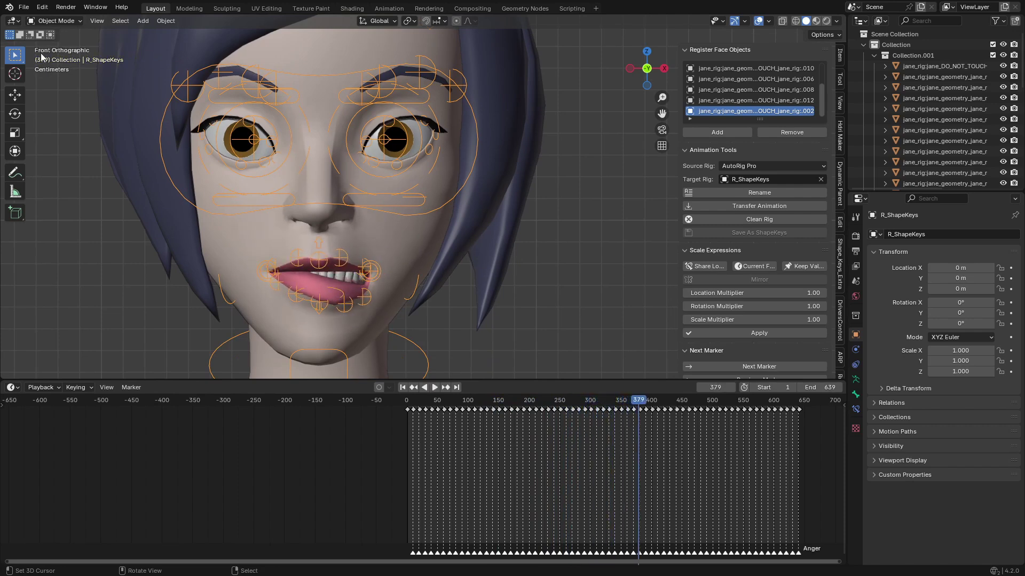
scroll(429, 449, "up", 8)
key("space")
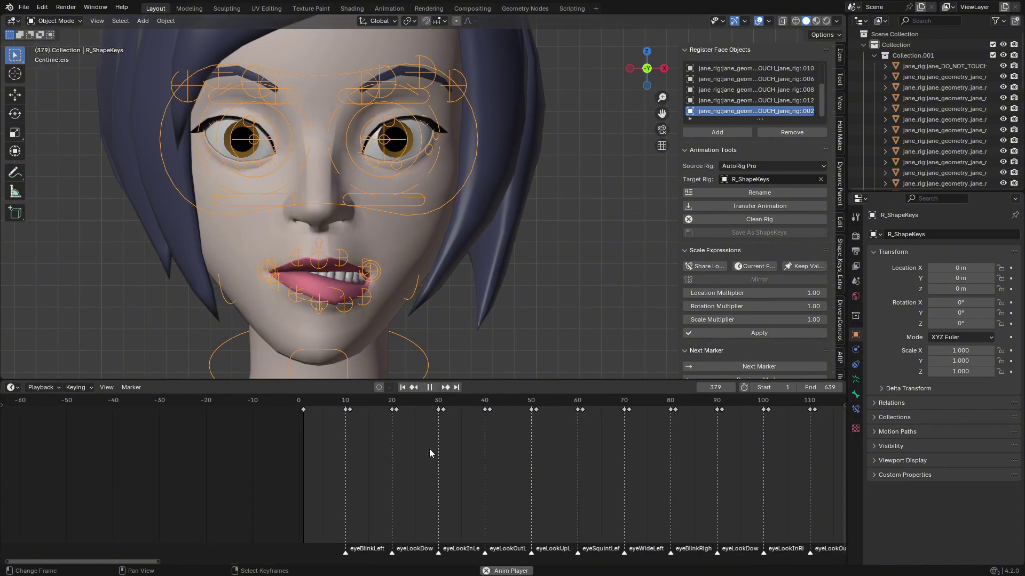
key("space")
- Switch the rig to Pose Mode, go to the eyeBlinkLeft marker at frame 10 and try moving the upper eyelid controller c_eyelid_top_02.l
left_click(54, 21)
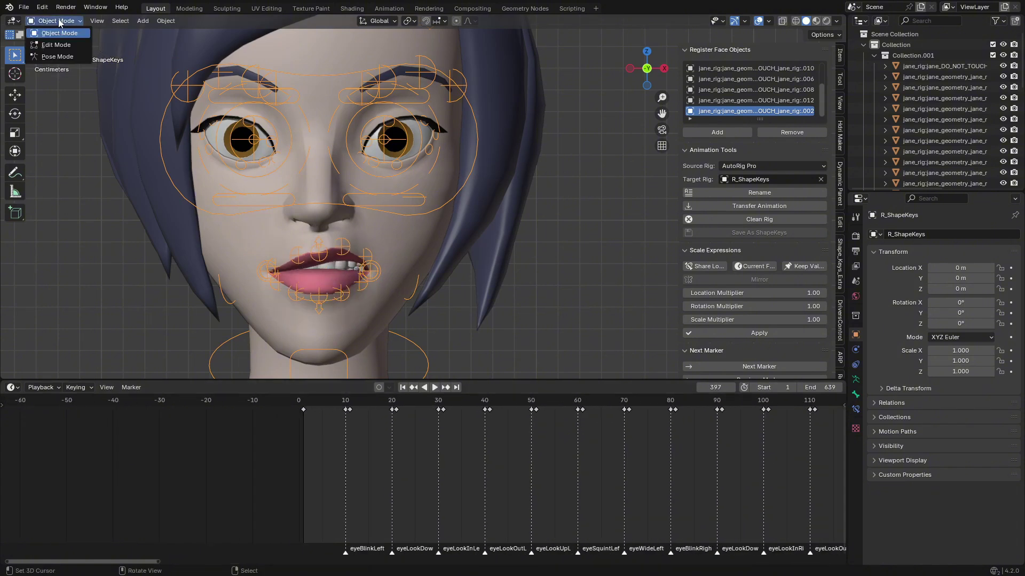
left_click(54, 54)
scroll(346, 494, "up", 3)
left_click(253, 422)
scroll(432, 169, "up", 6)
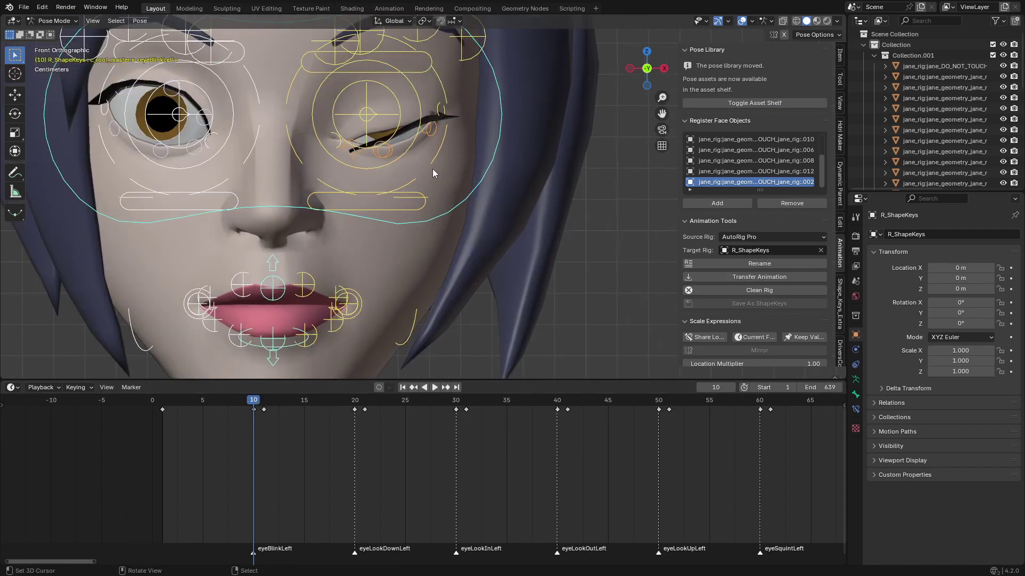
key("g")
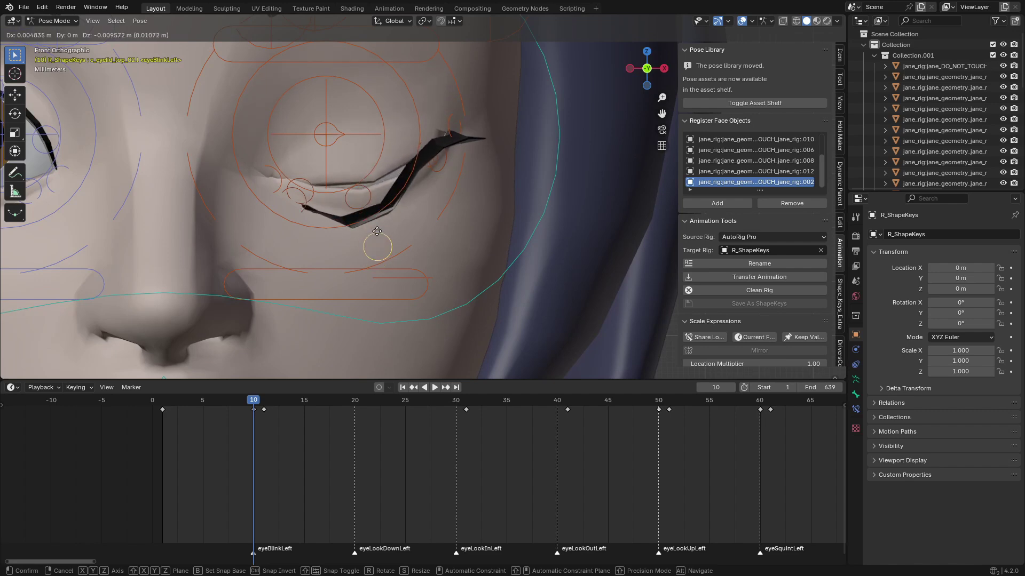
left_click(351, 185)
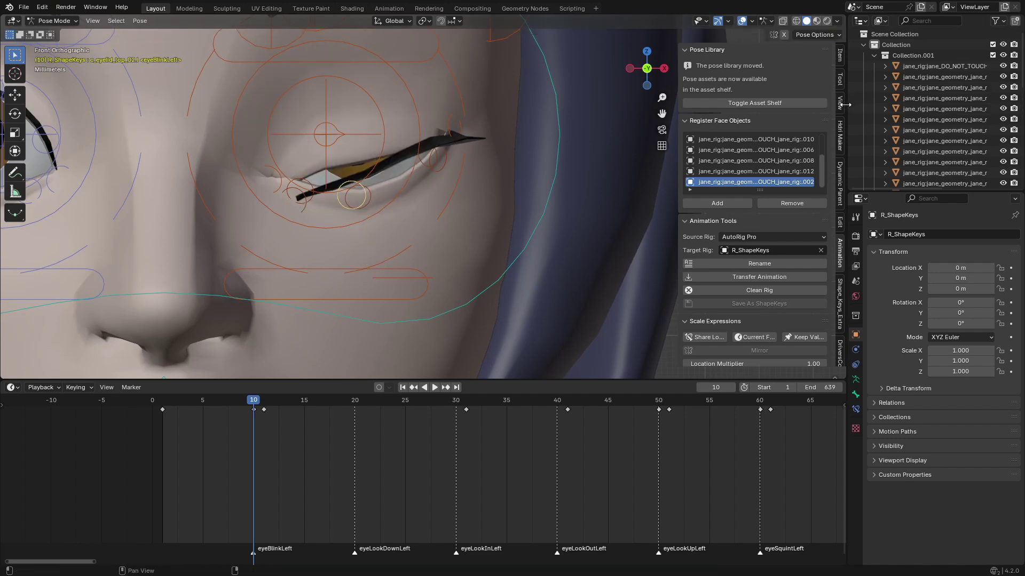
- Widen the outliner area and change it to an Image Editor
left_click_drag(850, 111, 651, 110)
left_click(662, 20)
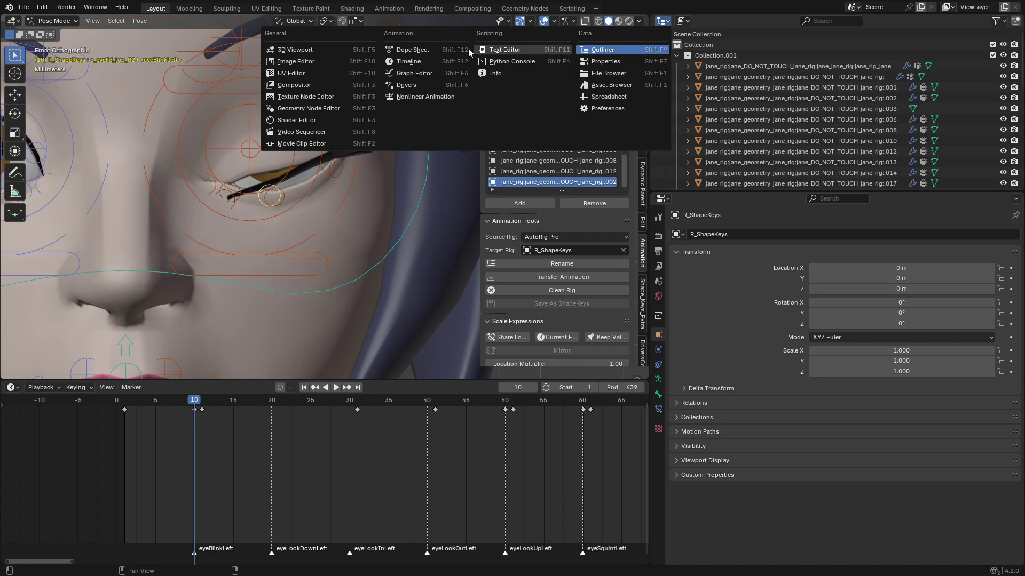
left_click(332, 62)
- Show the expression reference image for frame 10 in an enlarged Image Editor and frame its closed-eye face
scroll(585, 290, "down", 10)
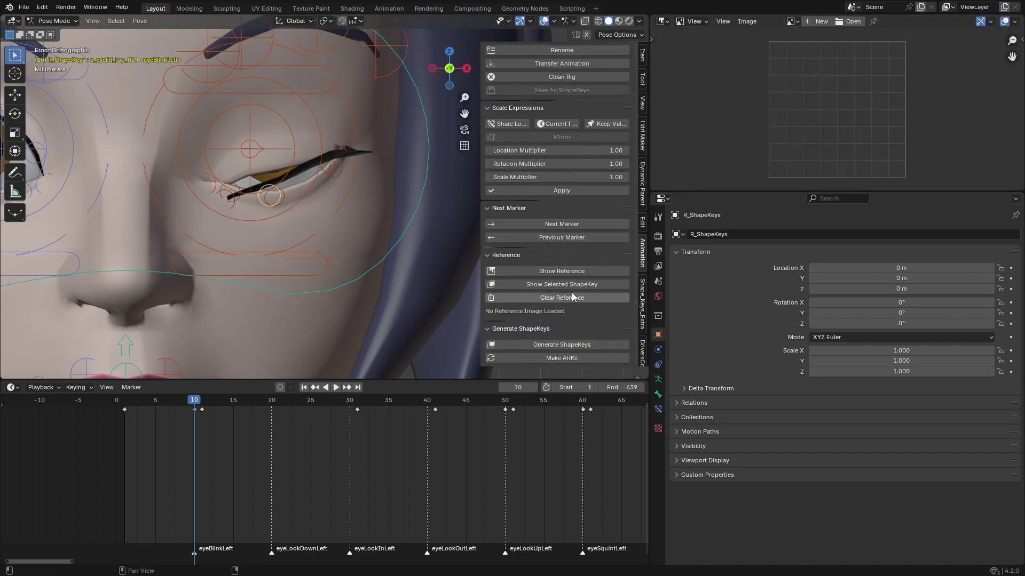
left_click(574, 284)
left_click_drag(778, 190, 779, 304)
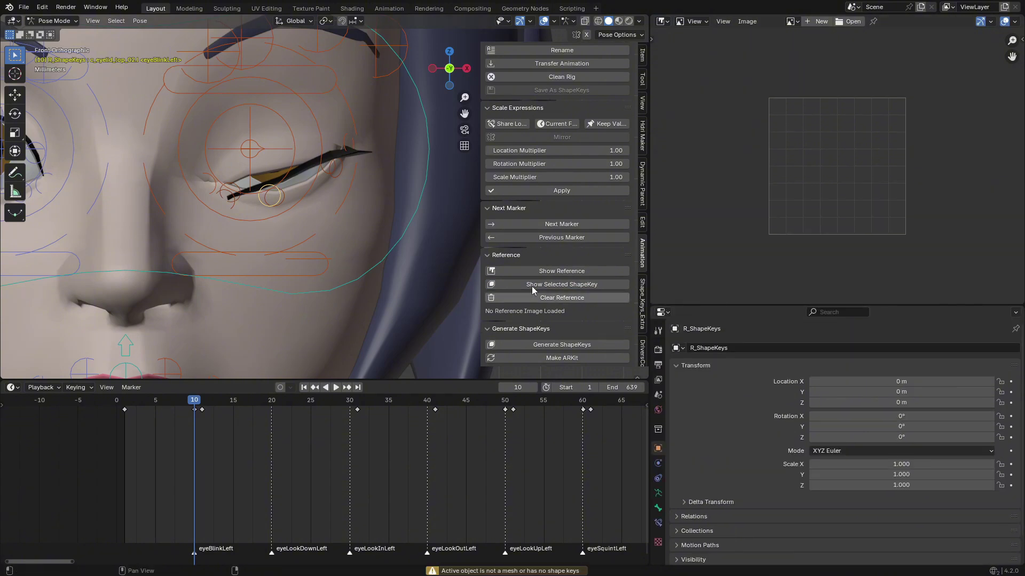
left_click(561, 271)
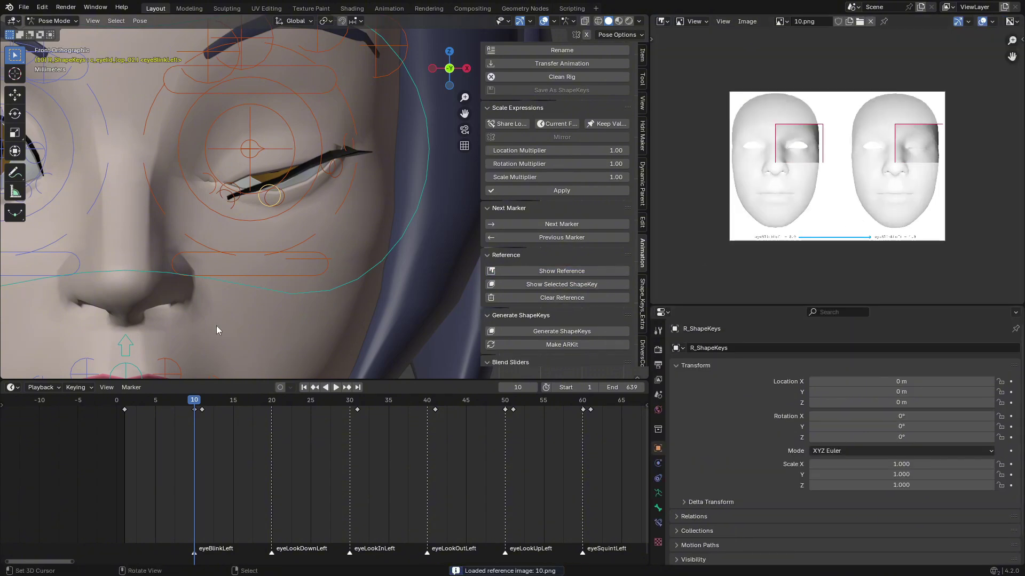
scroll(290, 198, "down", 4)
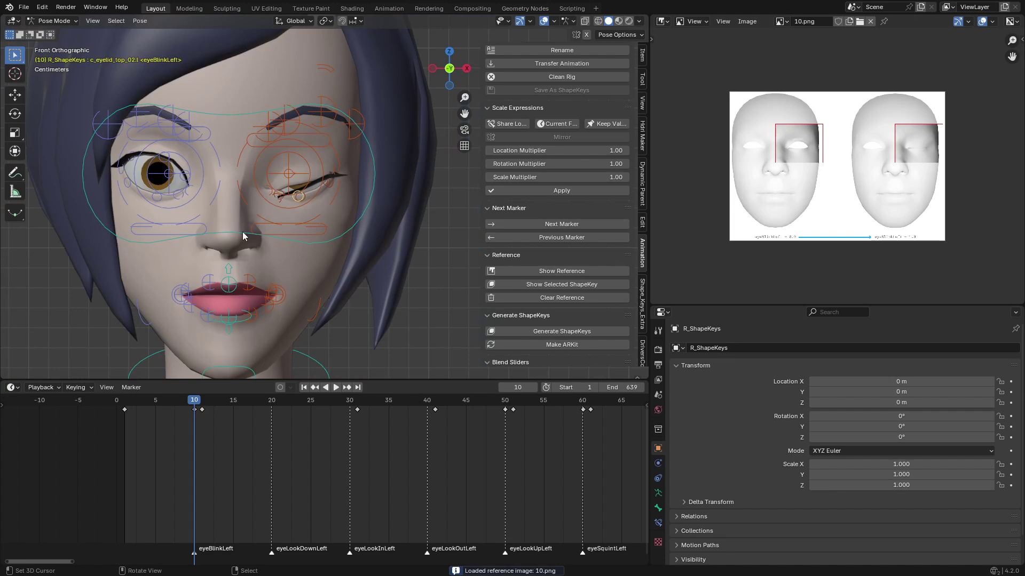
scroll(828, 122, "up", 4)
middle_click_drag(862, 137, 663, 130)
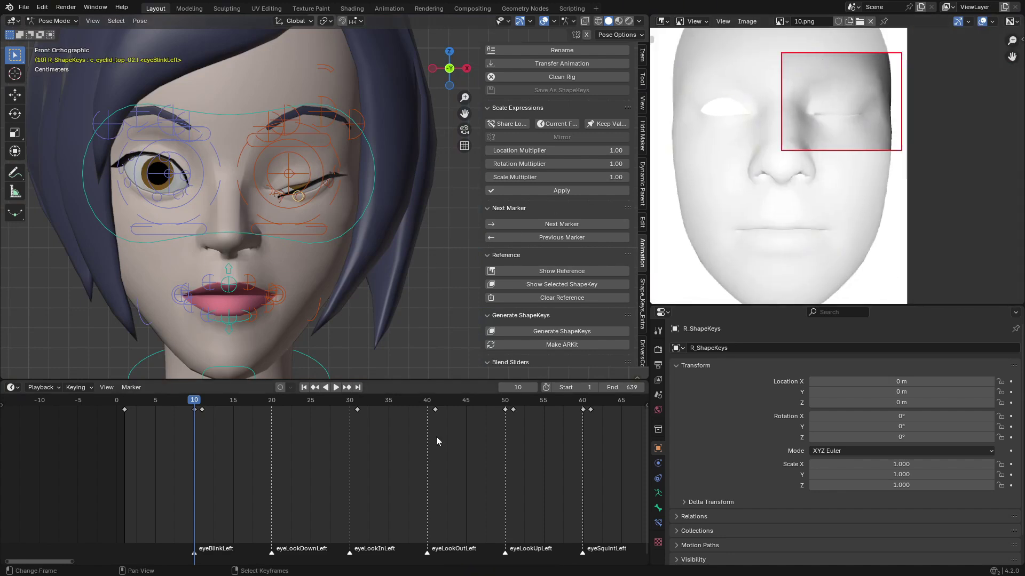
- Go to the eyeLookDownLeft marker at frame 20 and compare the face pose with its reference image
scroll(282, 459, "left", 1, "ctrl")
left_click(280, 422)
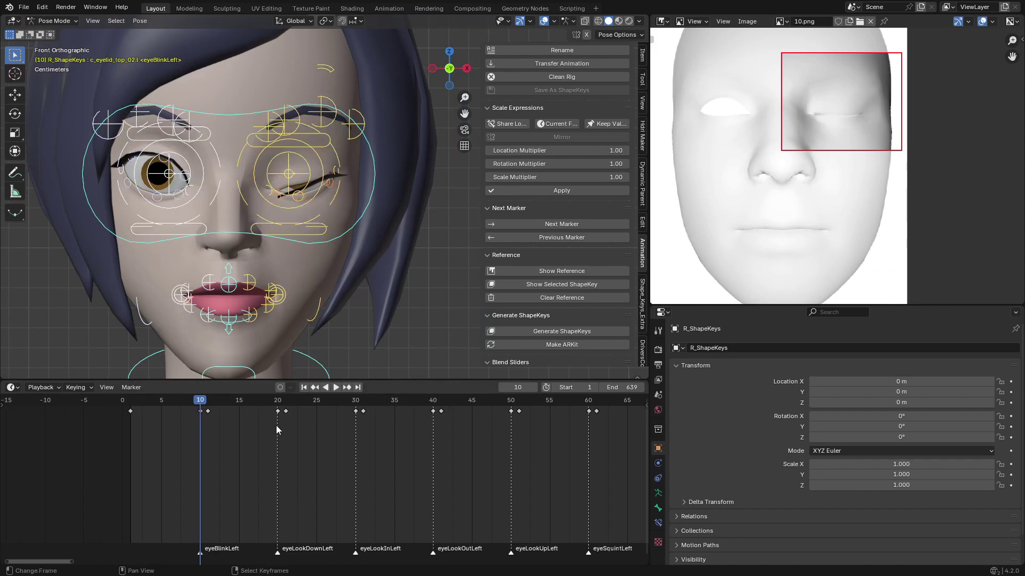
scroll(814, 242, "down", 2)
middle_click_drag(814, 241, 864, 173)
scroll(789, 149, "up", 2)
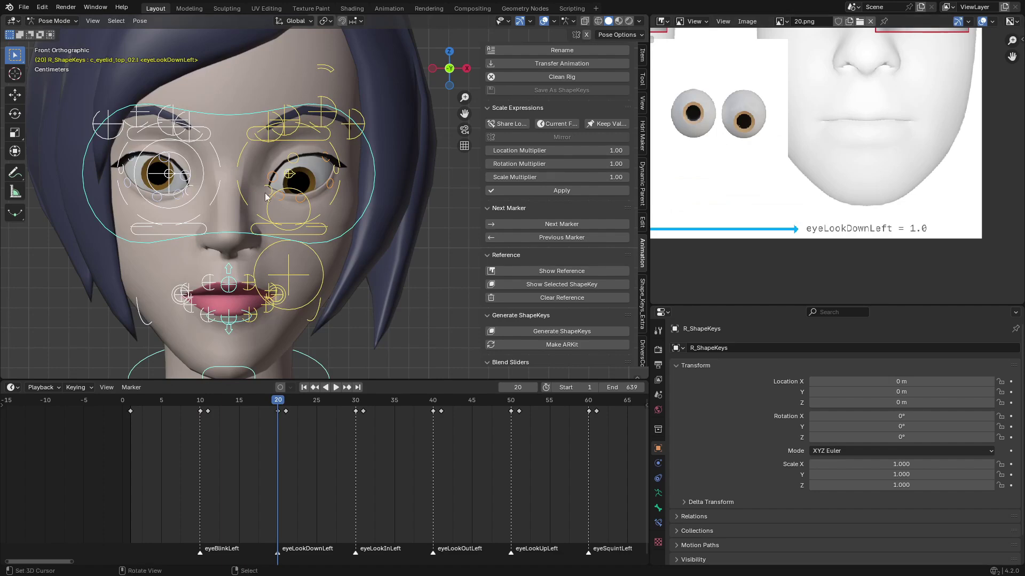
- Compare the face poses with their reference images from the eyeLookInLeft marker at frame 30 through eyeLookInRight at frame 100
left_click(352, 449)
scroll(345, 309, "down", 4)
left_click_drag(441, 433, 435, 430)
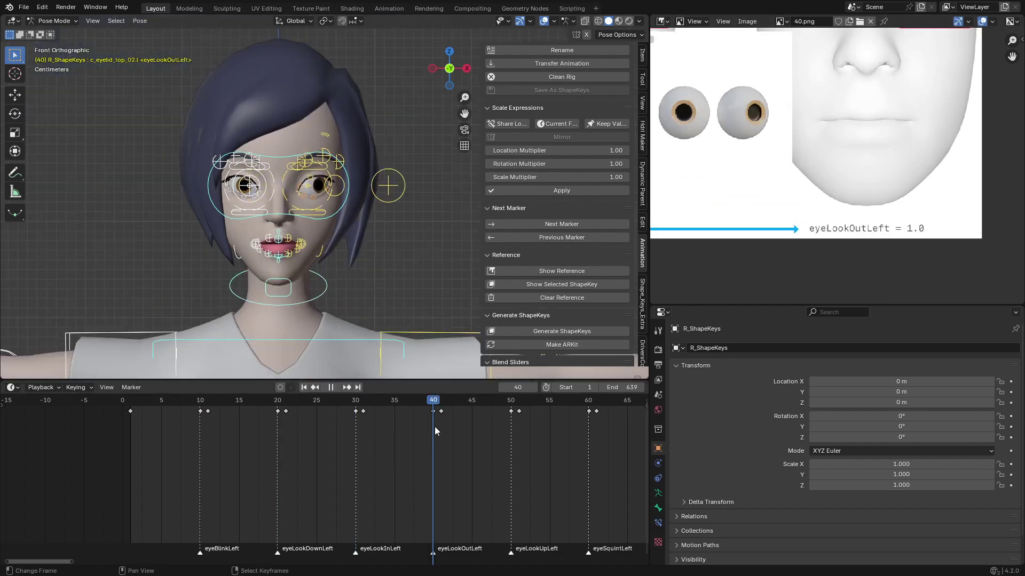
middle_click_drag(455, 430, 310, 436)
left_click(366, 435)
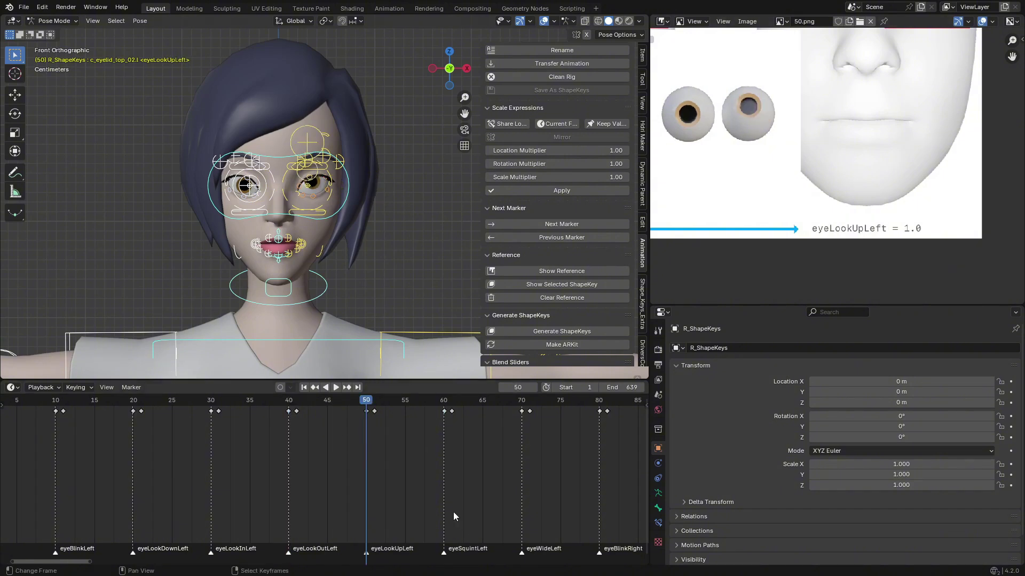
key("space")
key("space")
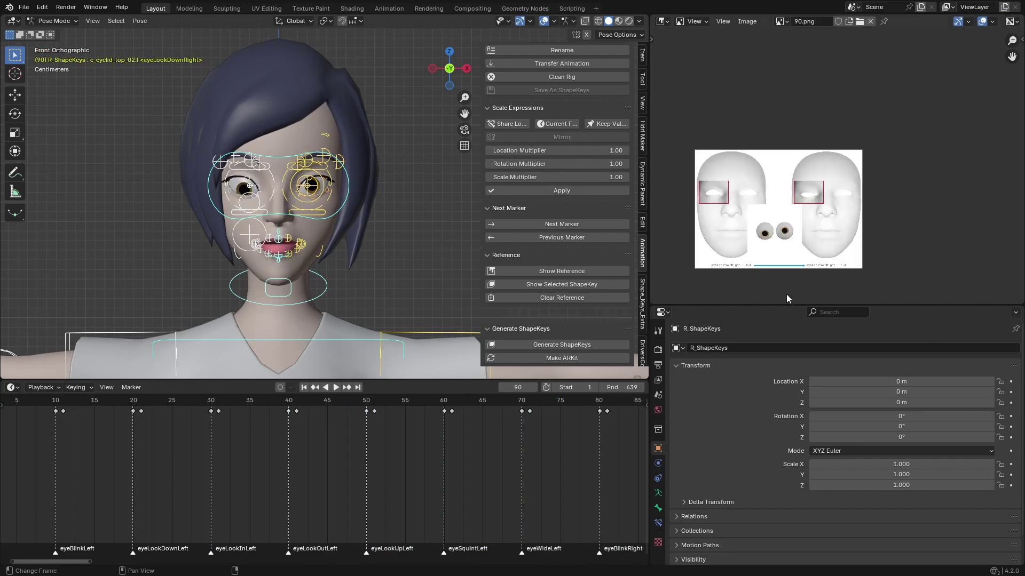
middle_click_drag(614, 475, 210, 485)
left_click(352, 444)
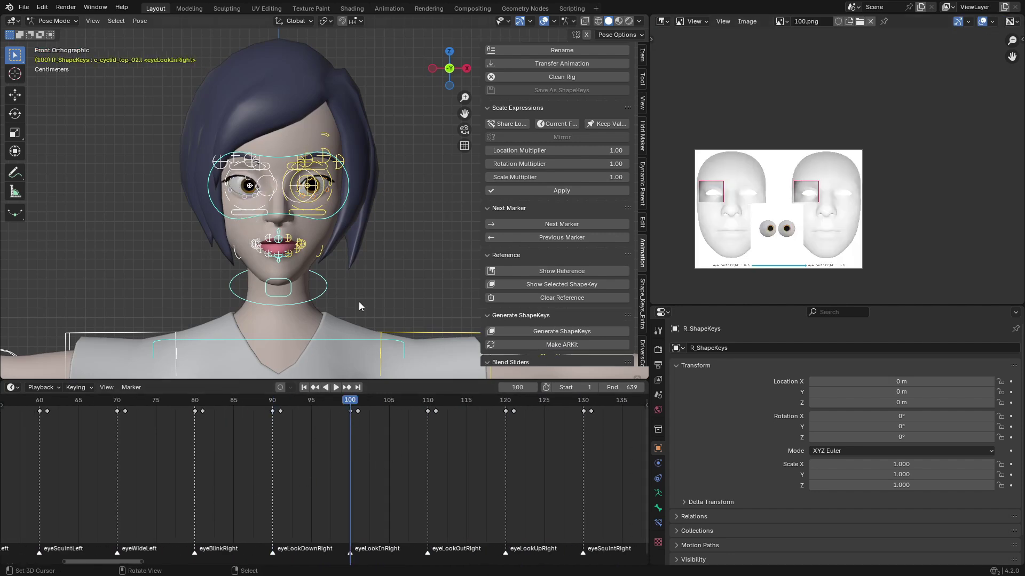
- Step marker by marker through the right-eye, jaw and mouth expressions past mouthPucker at frame 210, comparing each pose with its reference
scroll(451, 335, "up", 1)
left_click(550, 224)
left_click(550, 224)
left_click(550, 224)
left_click(549, 225)
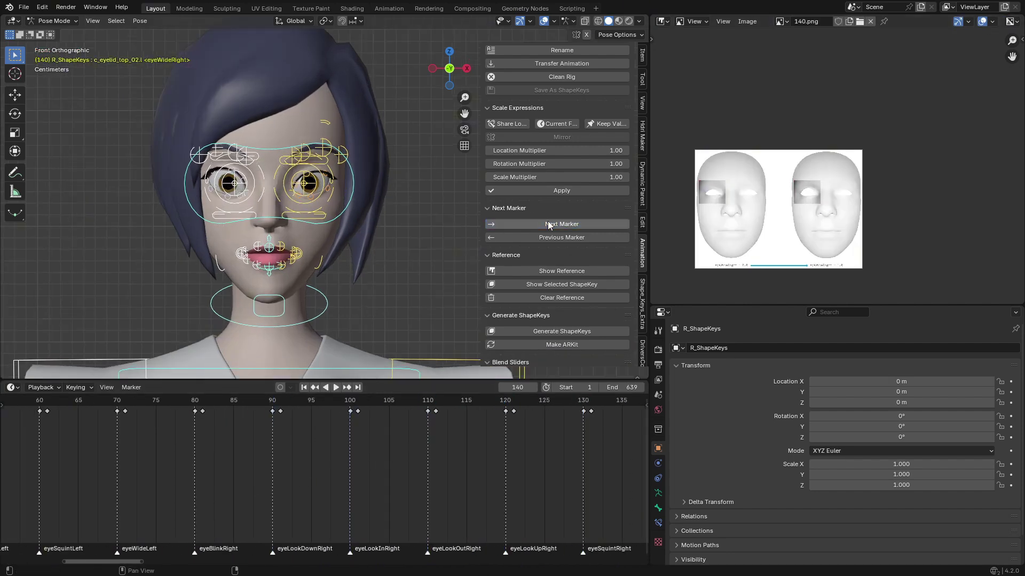
left_click(550, 224)
left_click(549, 224)
left_click(549, 224)
left_click(549, 224)
left_click(550, 225)
left_click(549, 224)
left_click(550, 224)
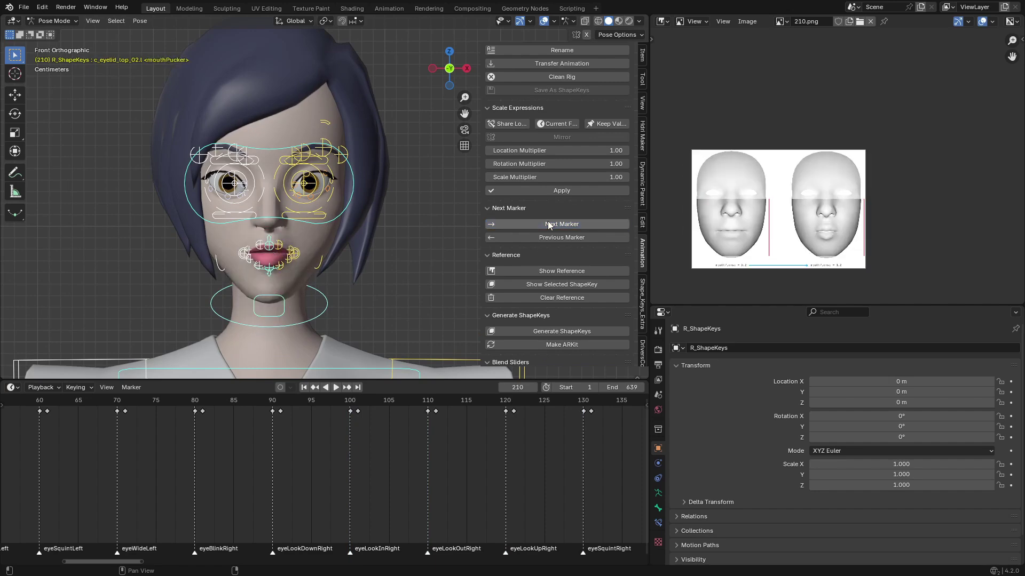
left_click(550, 225)
left_click(550, 224)
left_click(549, 224)
left_click(550, 224)
left_click(550, 225)
left_click(549, 225)
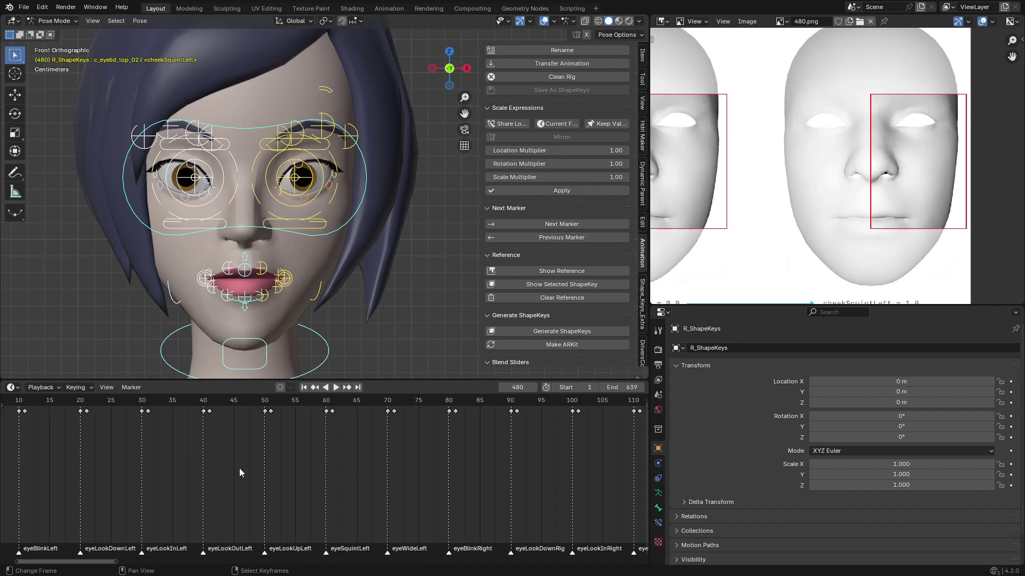
- Return to the eyeBlinkLeft marker at frame 10 and examine the closed left eye beside its reference image
middle_click_drag(61, 421, 342, 465)
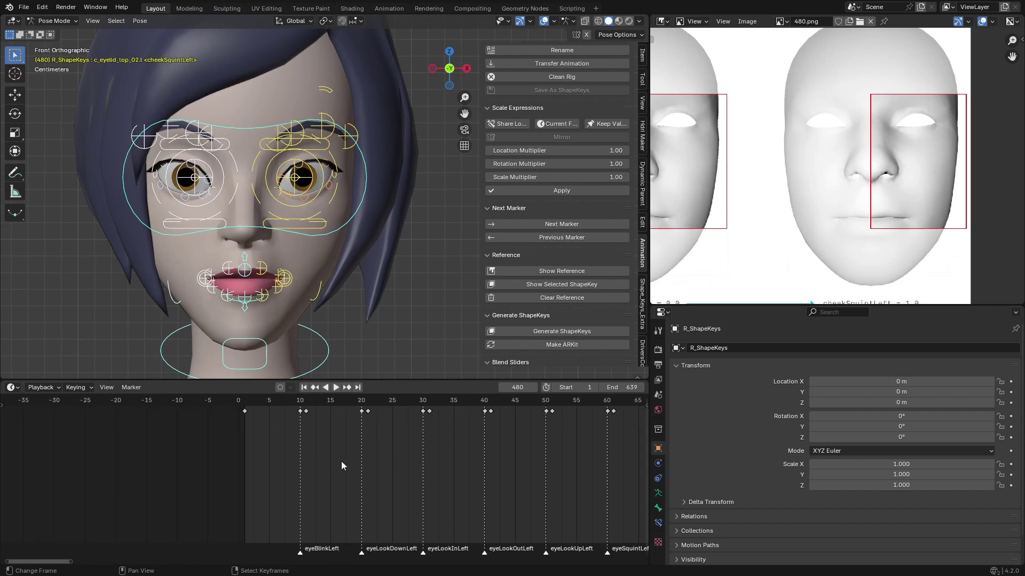
left_click_drag(246, 412, 300, 415)
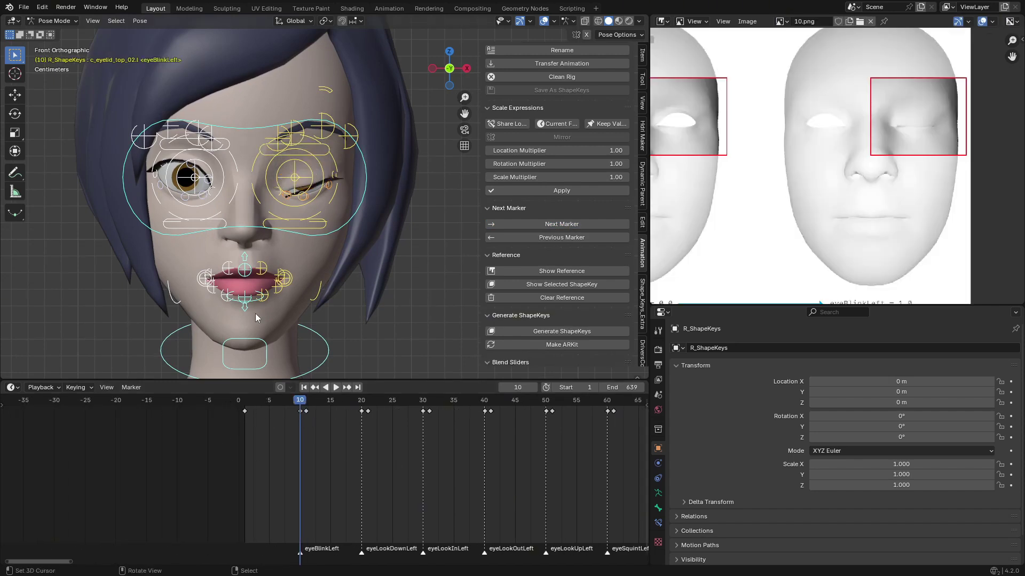
scroll(298, 134, "up", 3)
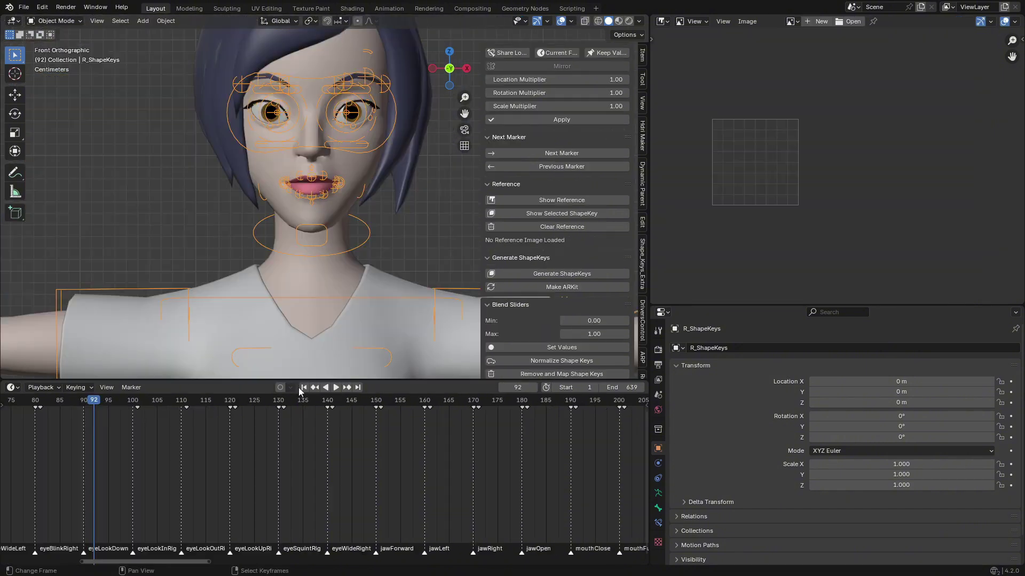
- Enlarge the Properties editor, select the head mesh and display its Shape Keys list
left_click_drag(721, 306, 722, 111)
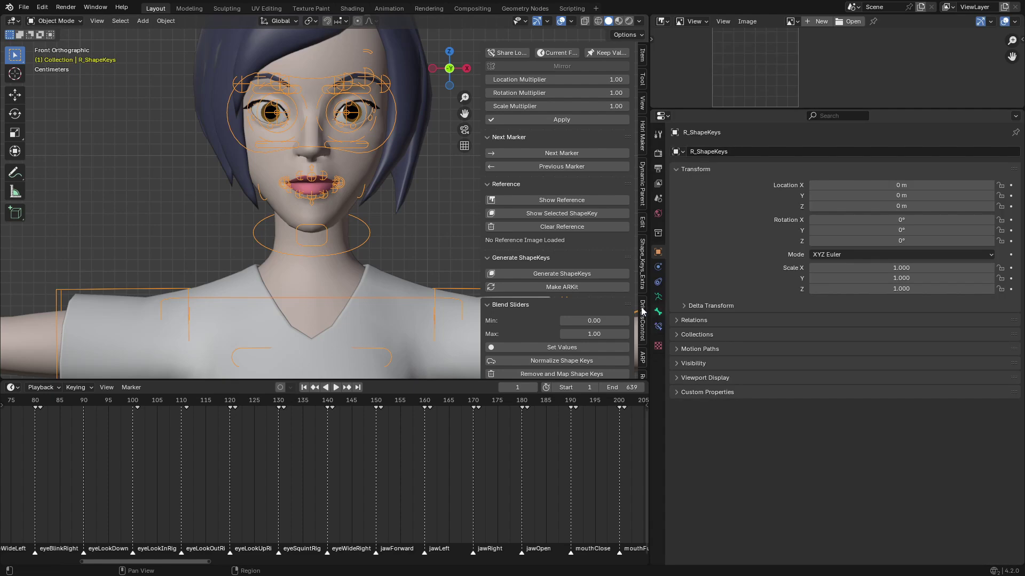
left_click(357, 173)
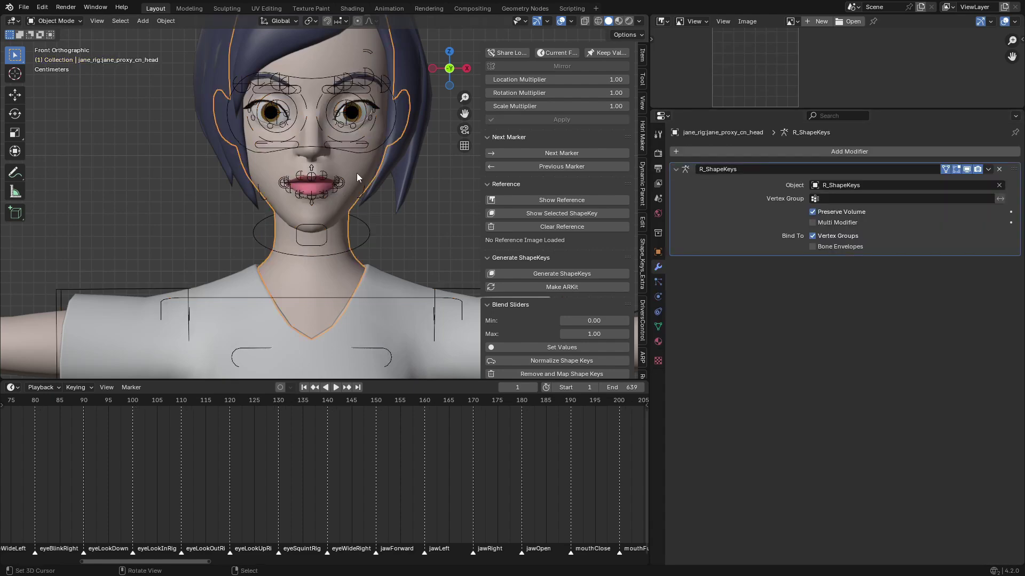
left_click(658, 326)
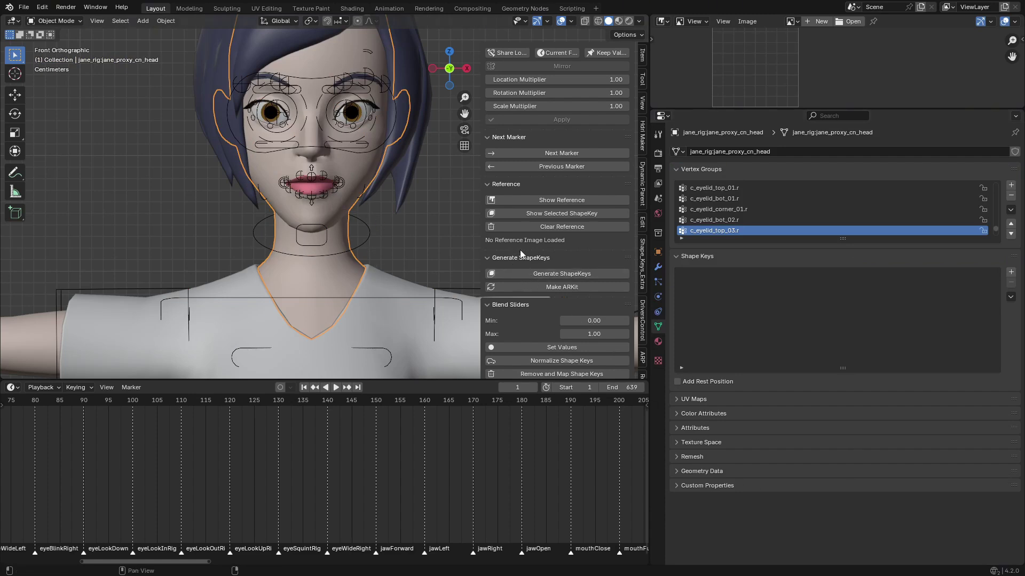
scroll(165, 428, "down", 2)
scroll(165, 428, "down", 4)
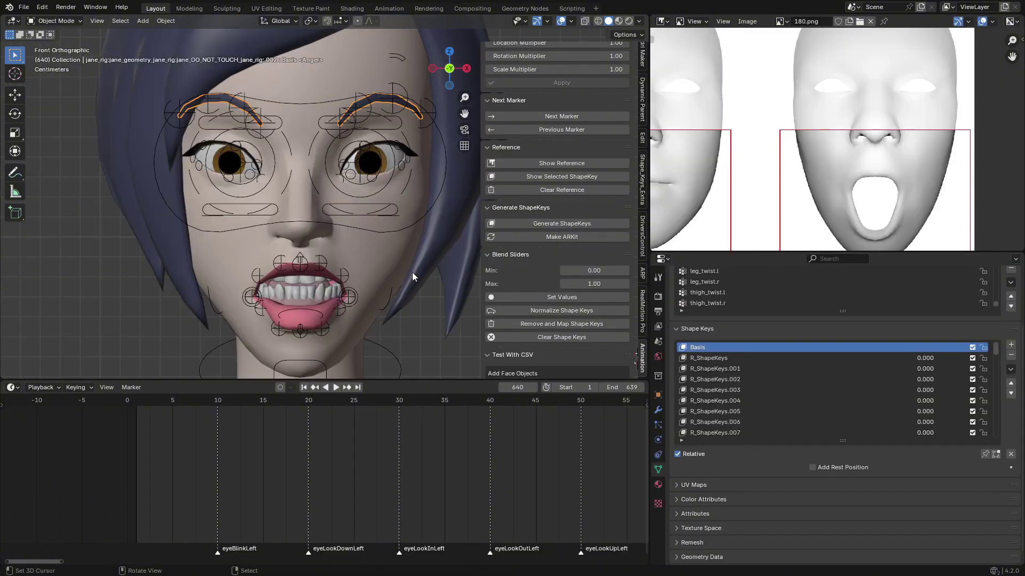
- Look through the generated R_ShapeKeys list and rename the shape keys to their ARKit names with Make ARKit
scroll(747, 387, "down", 7)
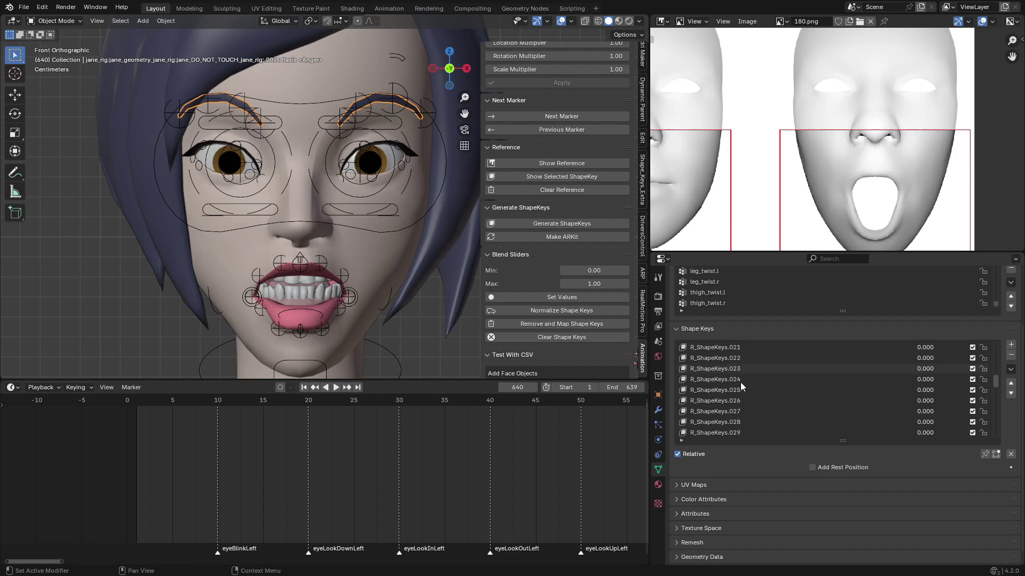
scroll(741, 383, "down", 10)
scroll(733, 396, "up", 20)
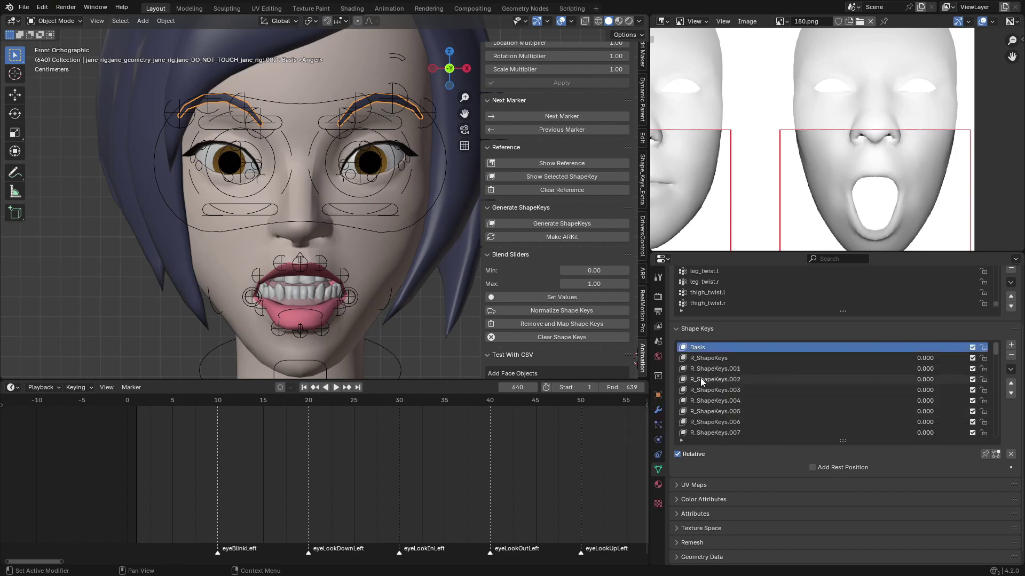
left_click(565, 238)
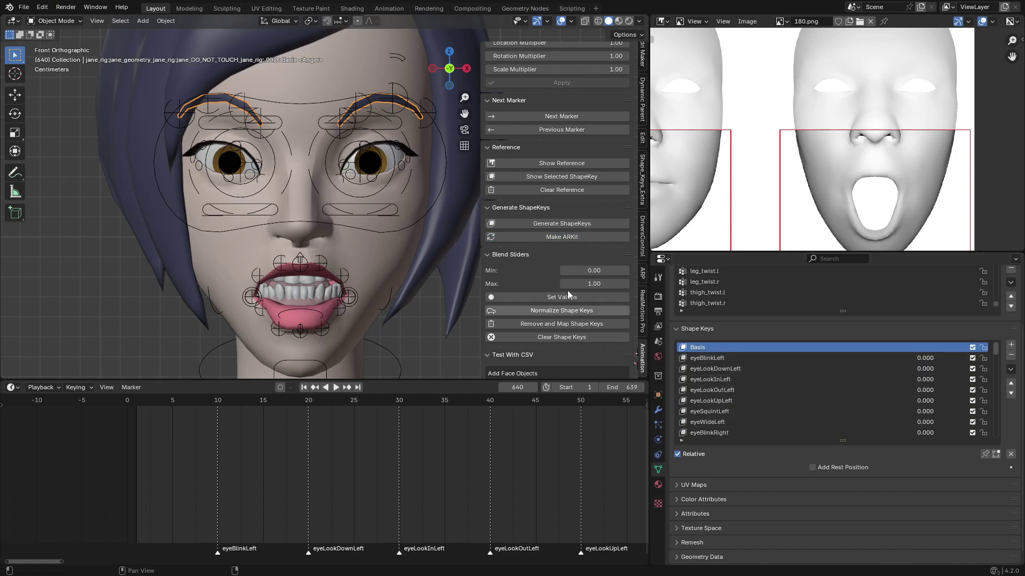
- Play back the expression animation and select the R_ShapeKeys rig
key("space")
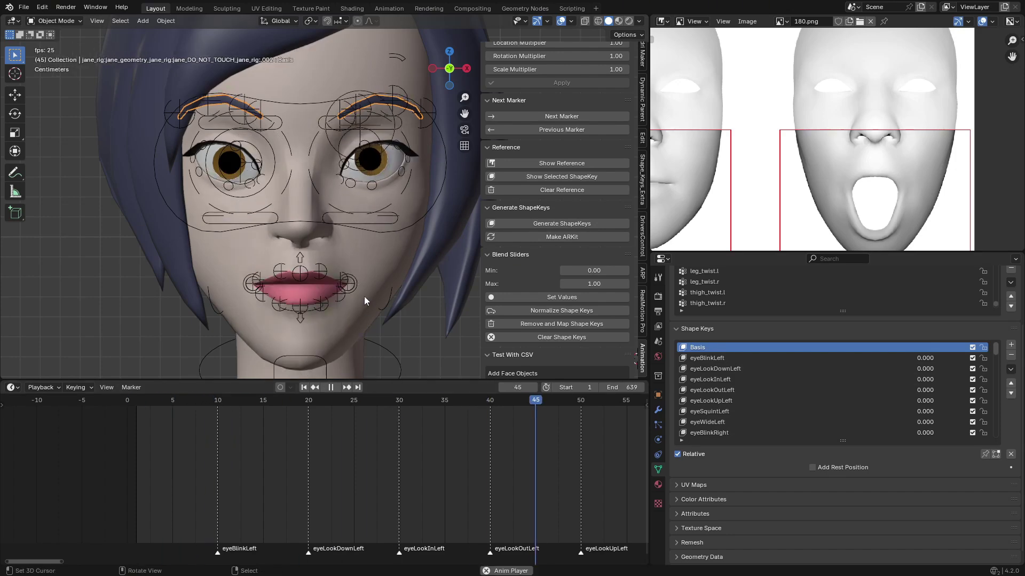
key("space")
right_click(364, 212)
scroll(543, 226, "up", 1)
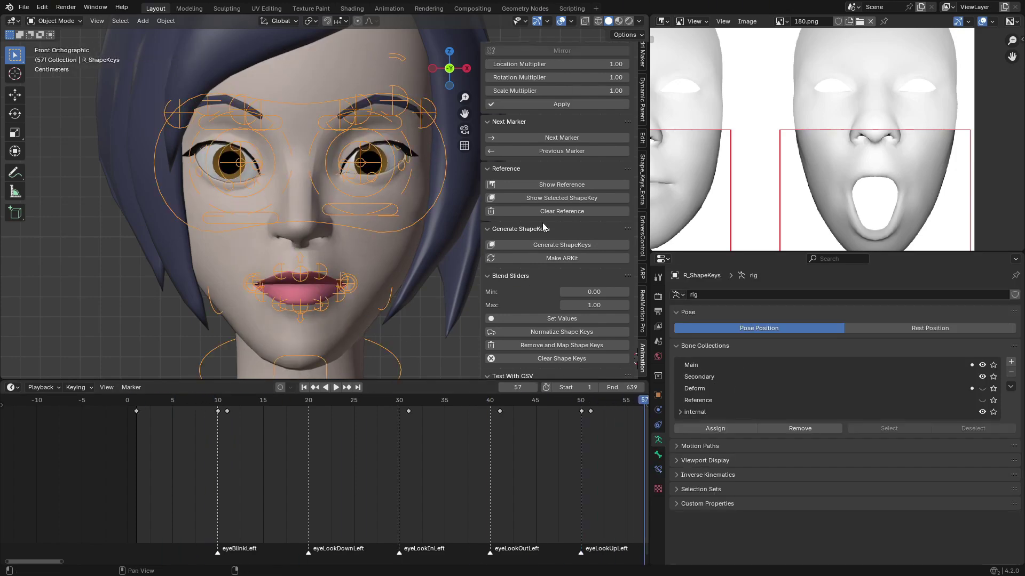
key("space")
key("space")
- Remove the expression keyframes and markers from R_ShapeKeys with Clean Rig, and clear the reference images
scroll(531, 227, "up", 8)
scroll(531, 225, "up", 3)
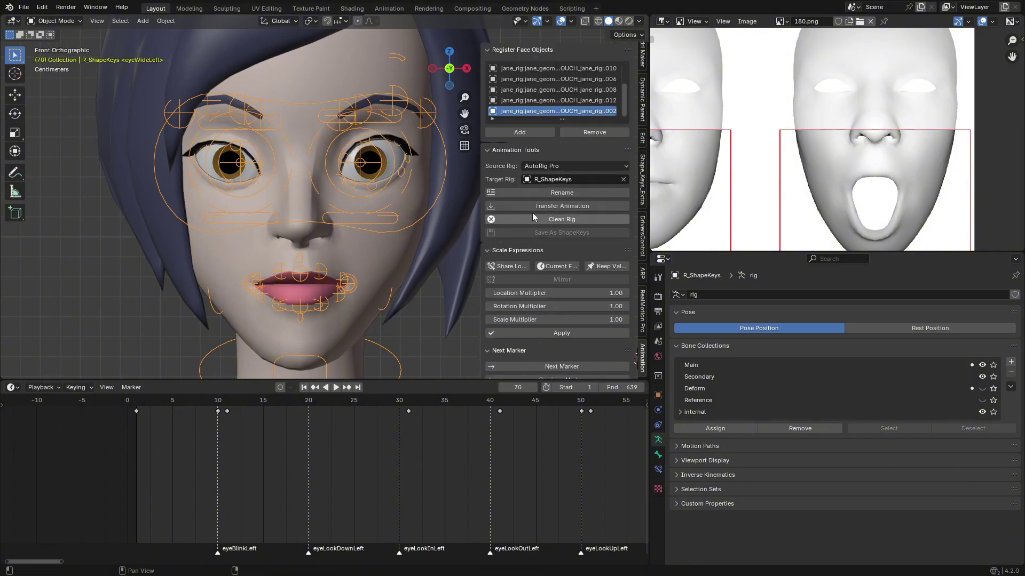
left_click(540, 218)
scroll(566, 325, "down", 10)
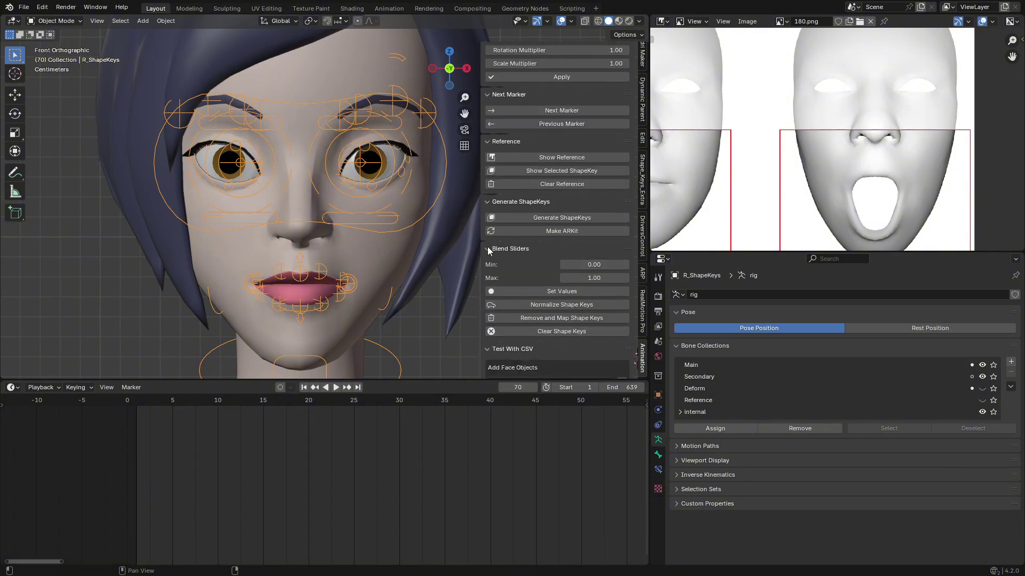
left_click(573, 184)
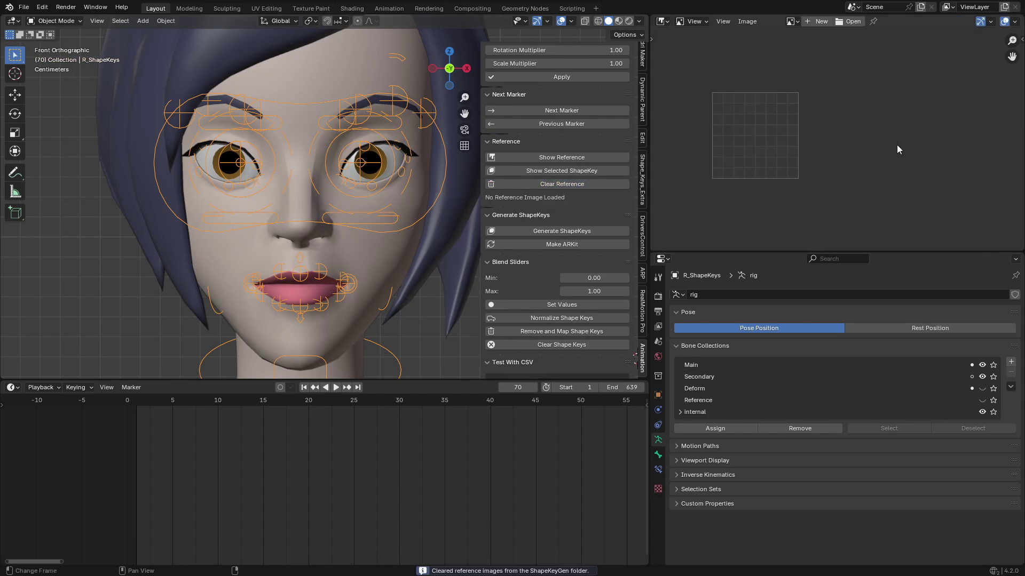
- Scrub and play the timeline to check the cleaned rig, and select the head mesh with the rig hidden
mouse_move(226, 444)
left_mouse_down()
mouse_move(171, 444)
mouse_move(245, 444)
left_mouse_up()
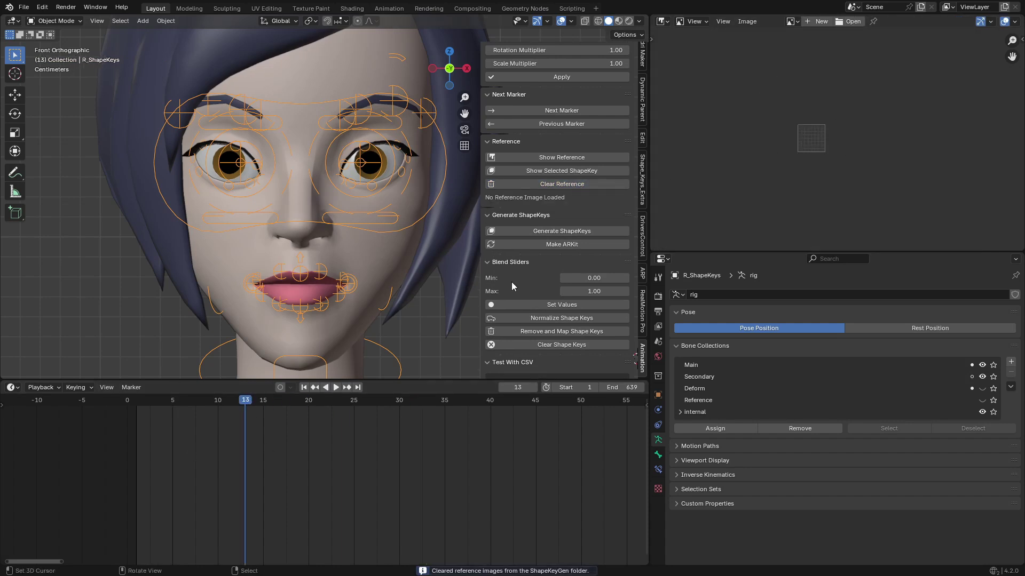
key("space")
key("space")
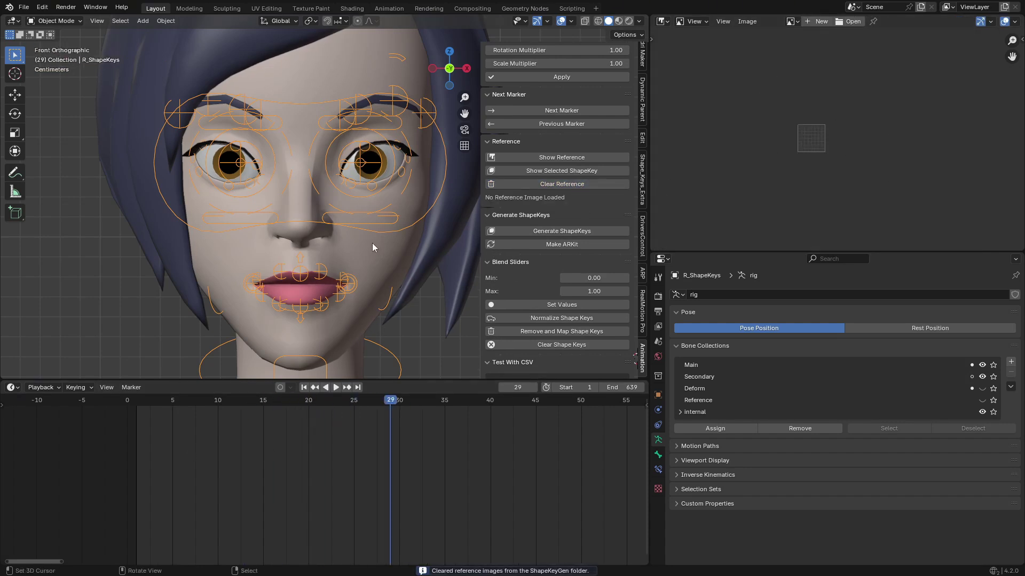
left_click(373, 242)
left_click_drag(368, 443, 272, 443)
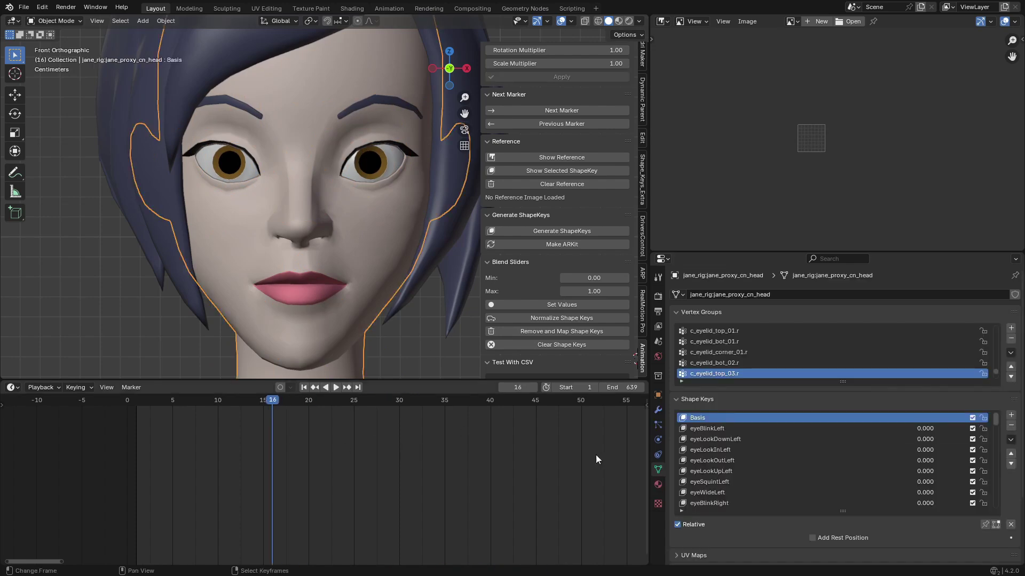
- Test the eyeBlinkLeft shape key on the head mesh and on the eyelash mesh, returning each value to 0
left_click(715, 429)
scroll(994, 495, "down", 6)
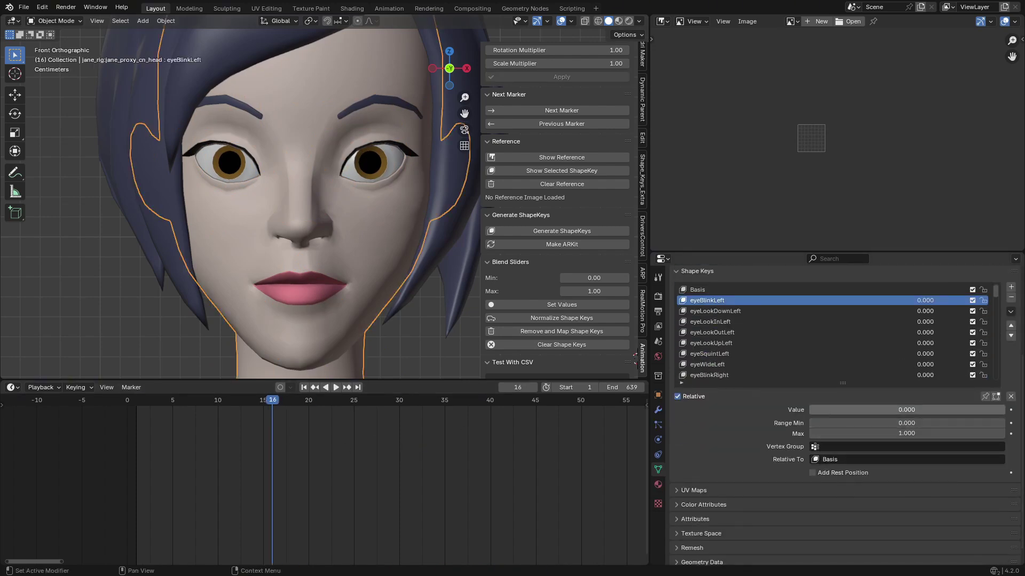
left_click_drag(854, 410, 808, 410)
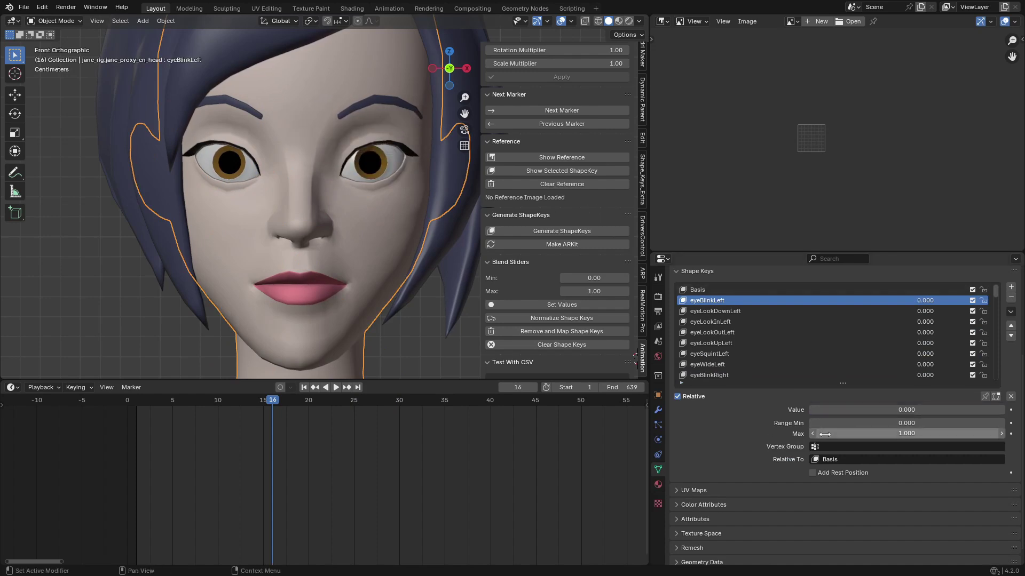
left_click(417, 157)
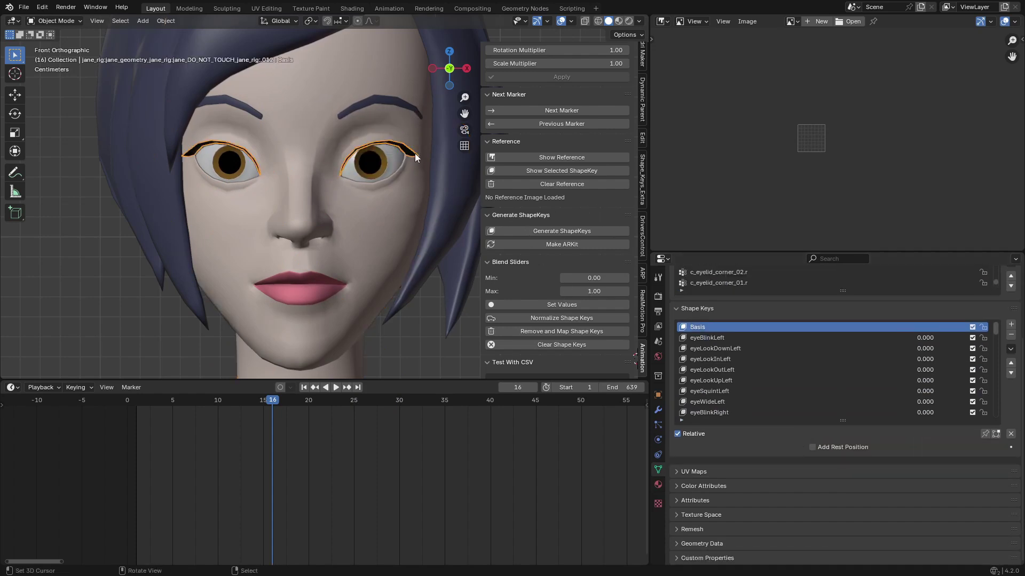
left_click(698, 343)
mouse_move(818, 454)
left_mouse_down()
mouse_move(993, 454)
mouse_move(809, 454)
left_mouse_up()
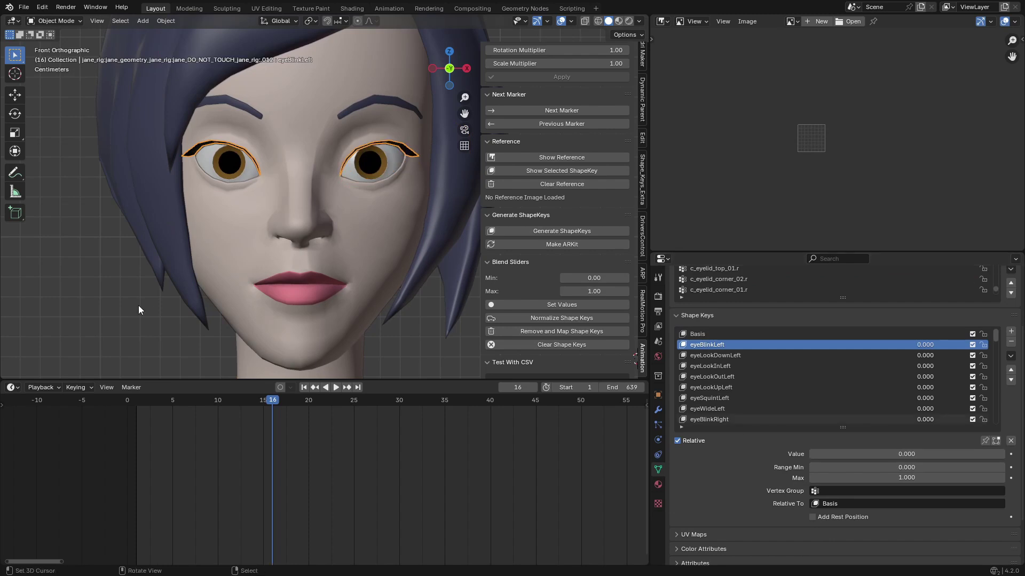
- Select the head mesh and raise its jawOpen shape key value to open the mouth wide
left_click(451, 289)
scroll(687, 365, "down", 17)
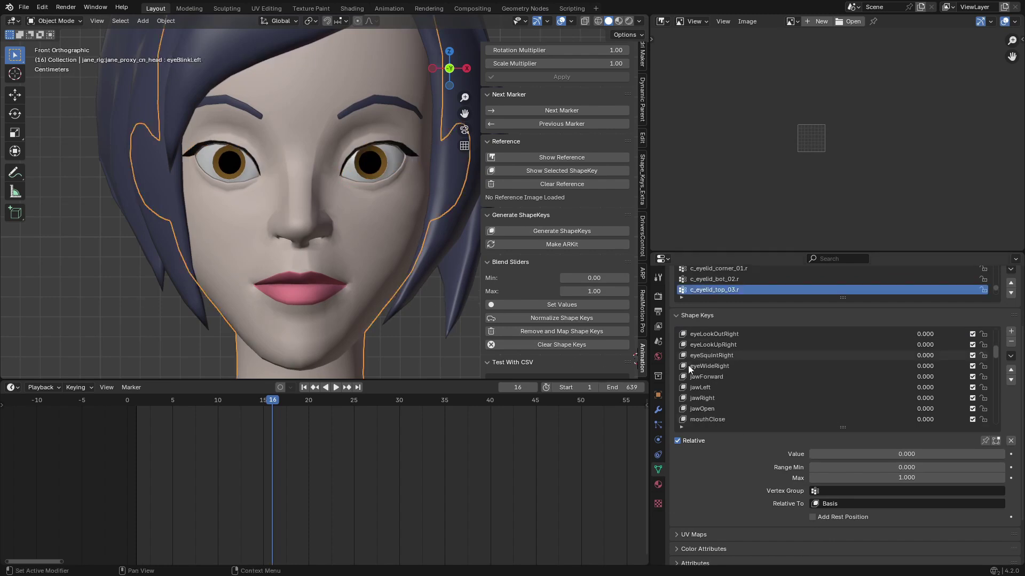
left_click(709, 344)
left_click_drag(814, 454, 992, 454)
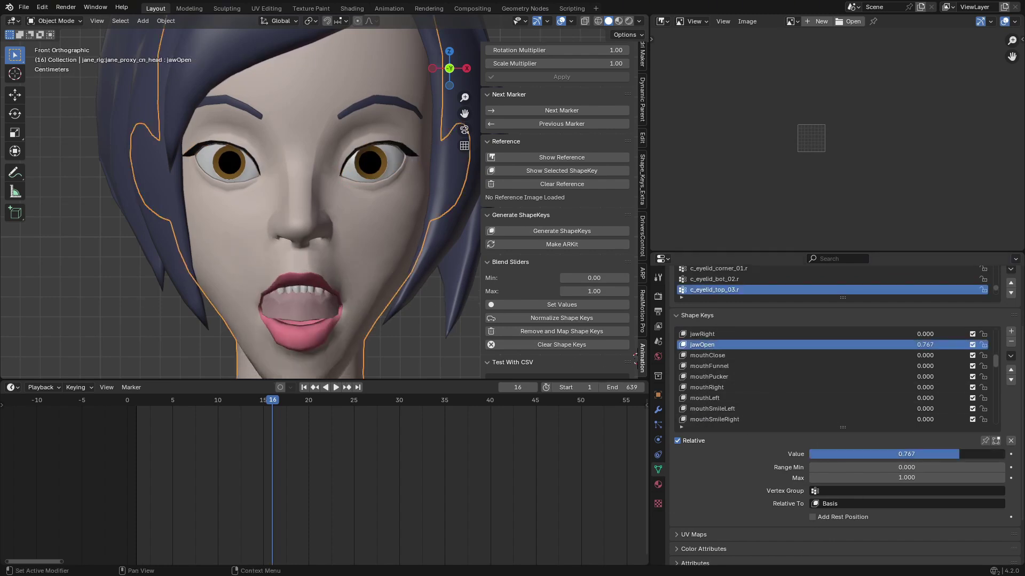
- Select the lower teeth mesh and test its jawOpen shape key, returning the value to 0
scroll(374, 230, "up", 4)
left_click(340, 247)
scroll(750, 398, "down", 12)
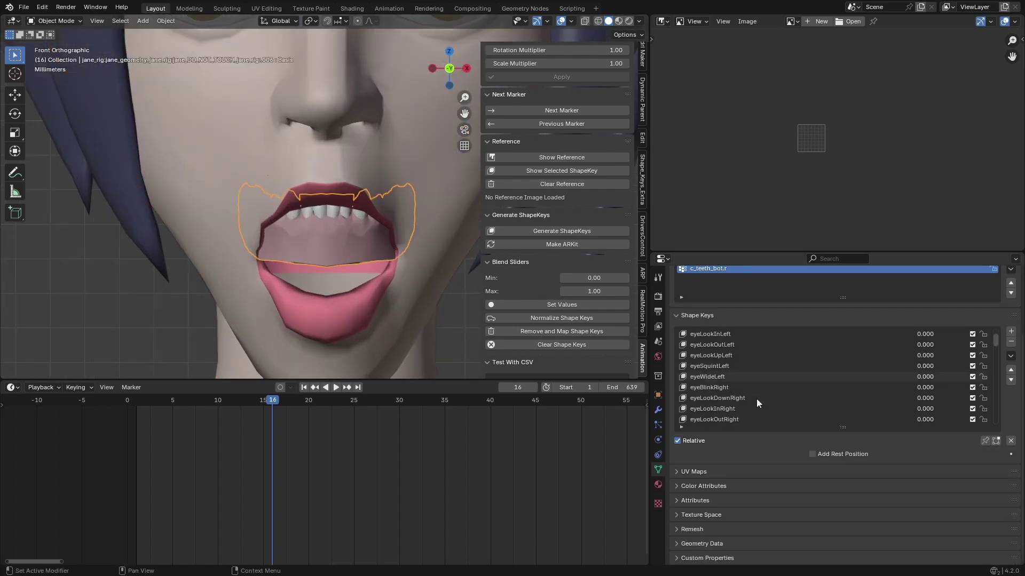
left_click(739, 398)
left_click_drag(843, 460, 809, 454)
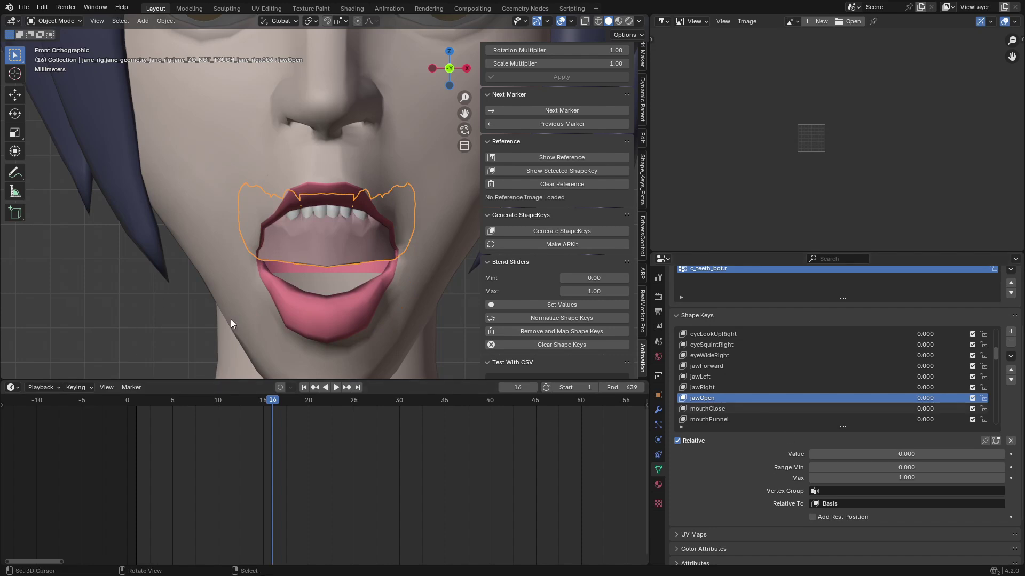
- Select the head mesh and add it to the ShapeKey Drivers list as the first entry
left_click(643, 235)
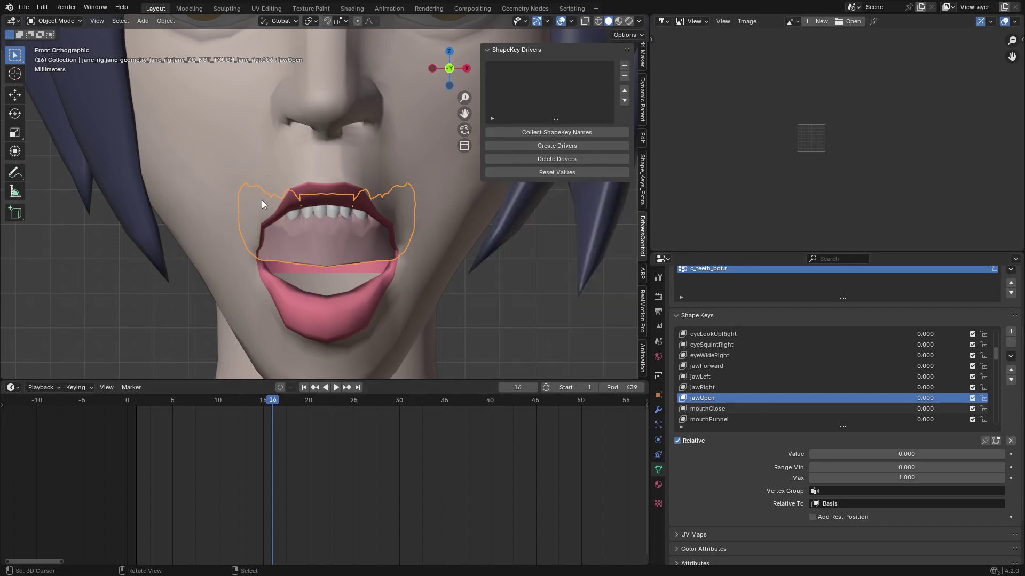
scroll(261, 199, "down", 4)
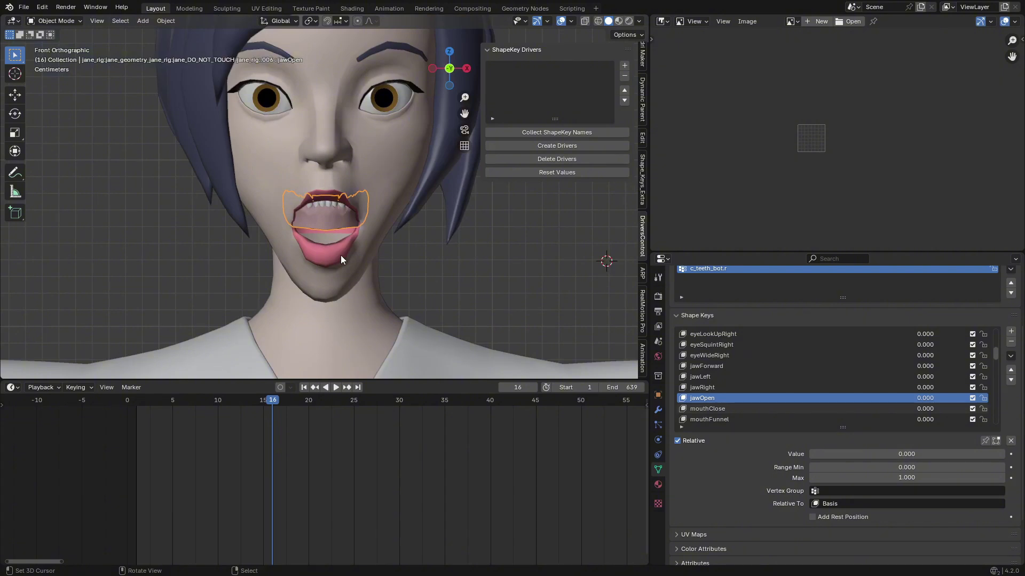
right_click(364, 158)
key("g")
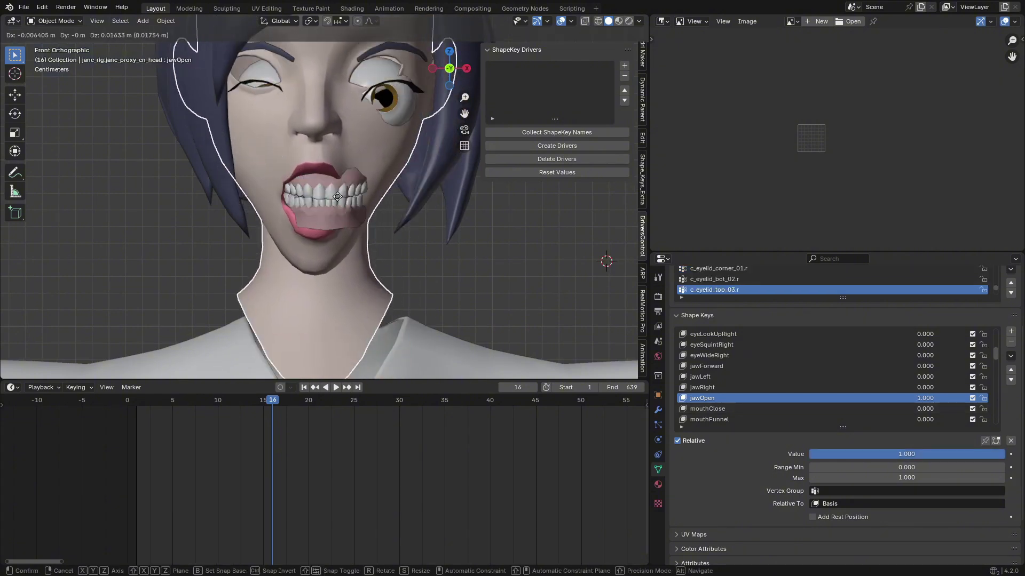
key("Escape")
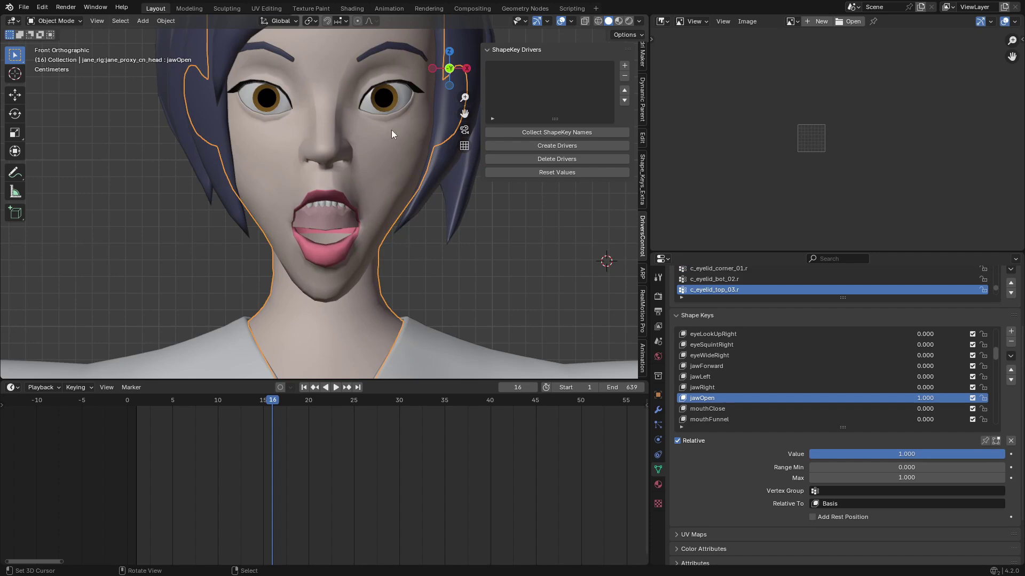
left_click(624, 65)
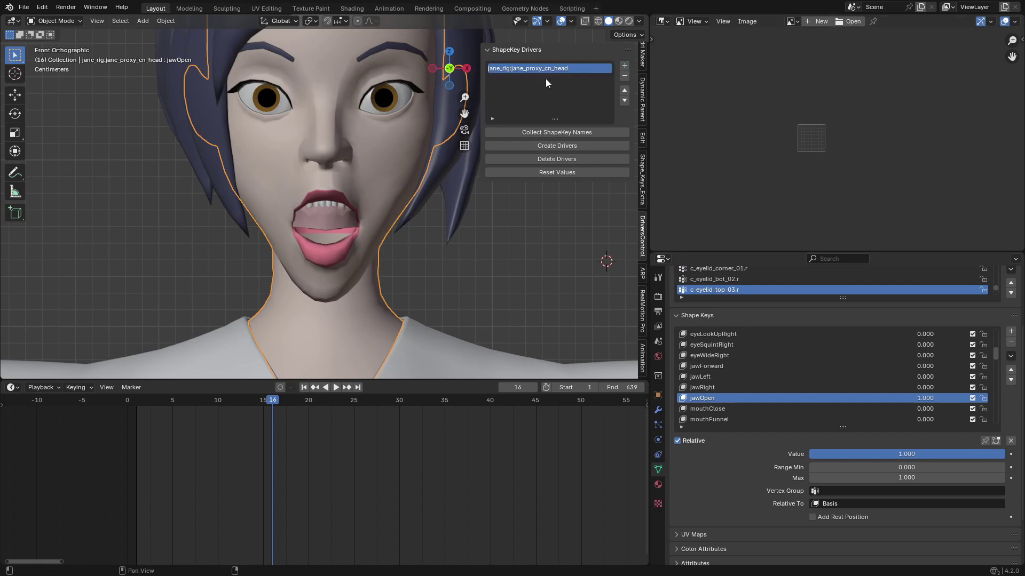
- Add all the character's other meshes to the ShapeKey Drivers list and create the drivers
key("a")
key("a")
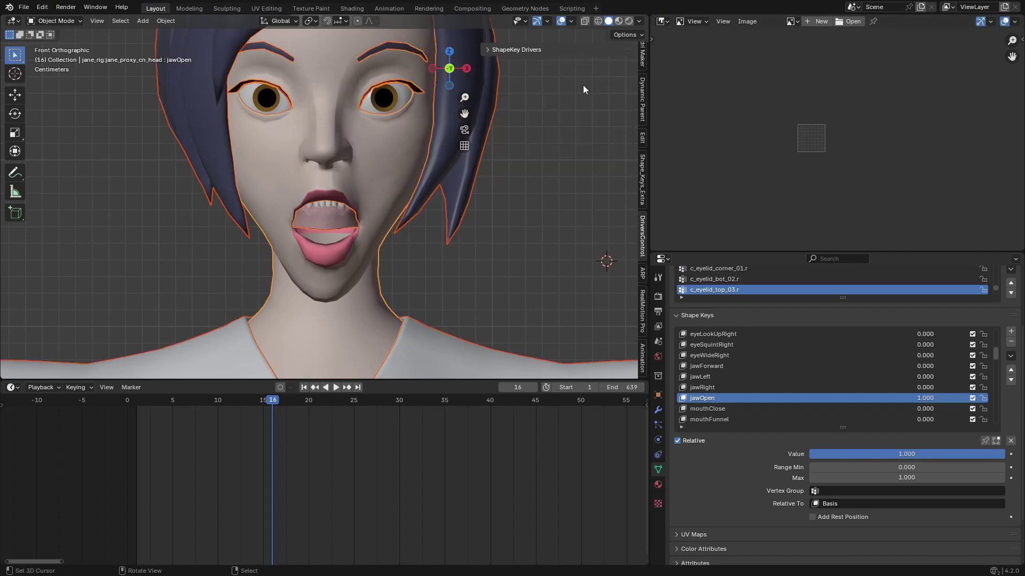
left_click(506, 59)
left_click(624, 66)
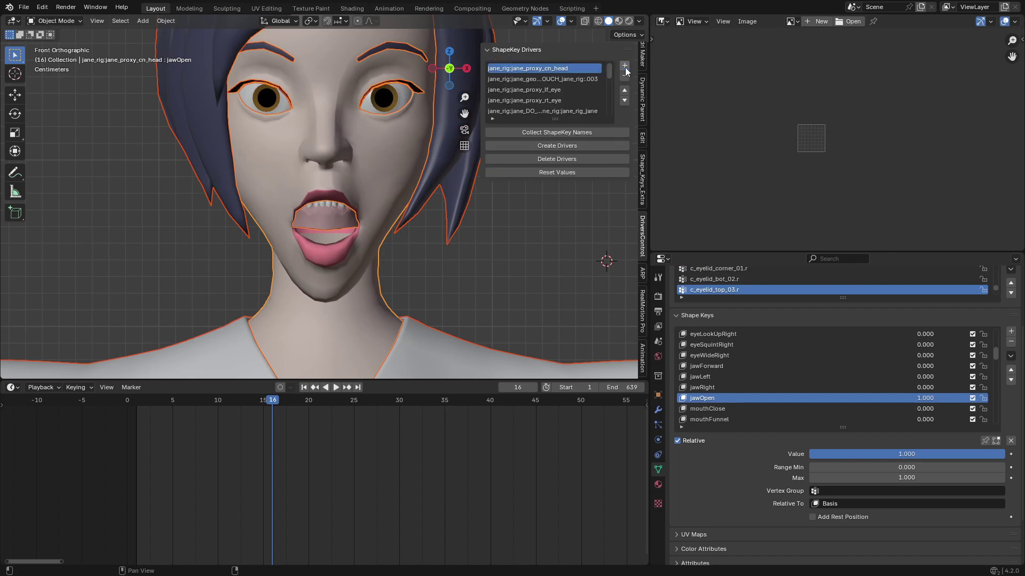
left_click(577, 146)
- Check the driven shape keys on the tongue mesh, and set the head mesh's jawOpen value back to 0
scroll(333, 239, "up", 4)
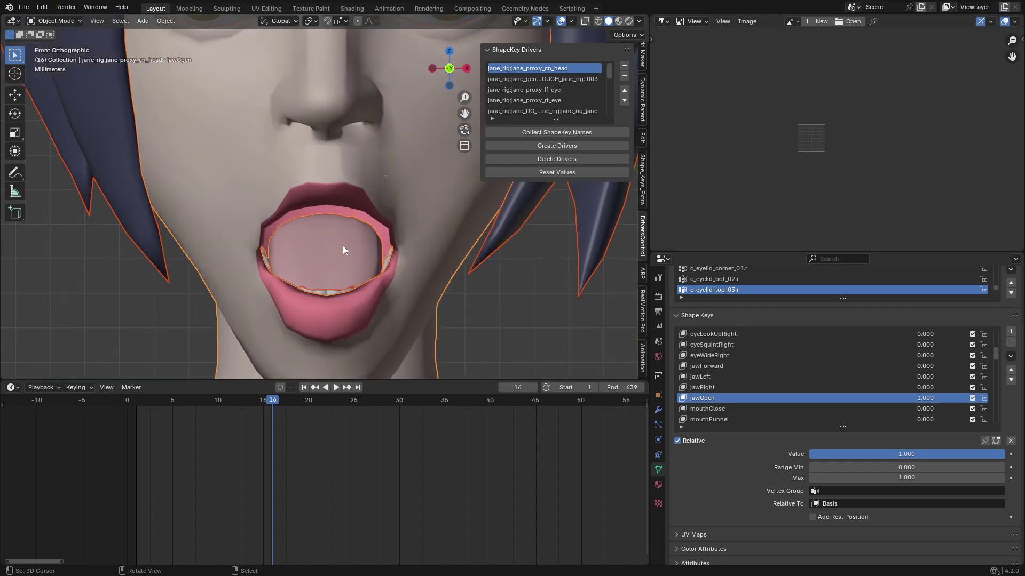
left_click(244, 155)
left_click(434, 209)
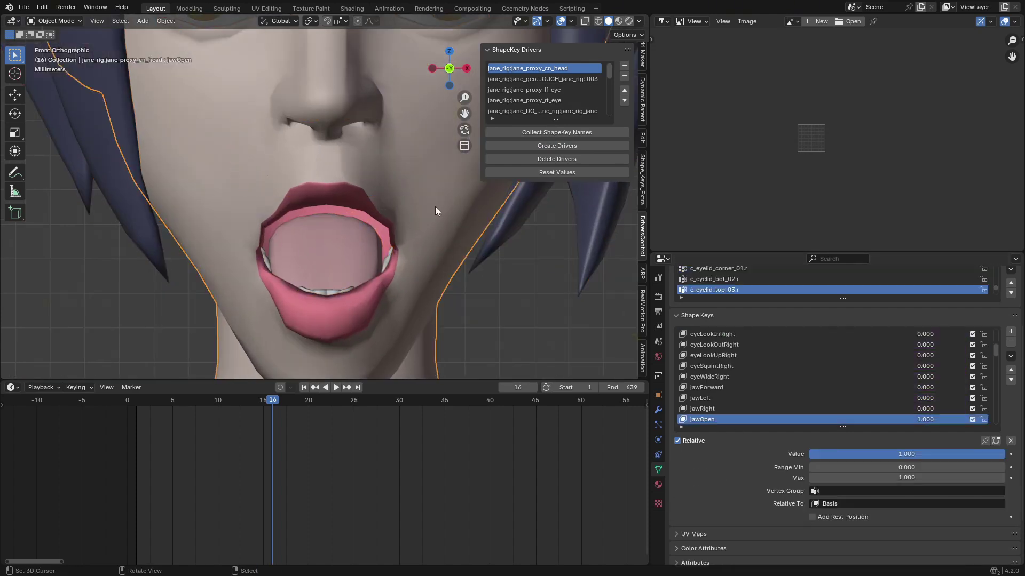
left_click(369, 273)
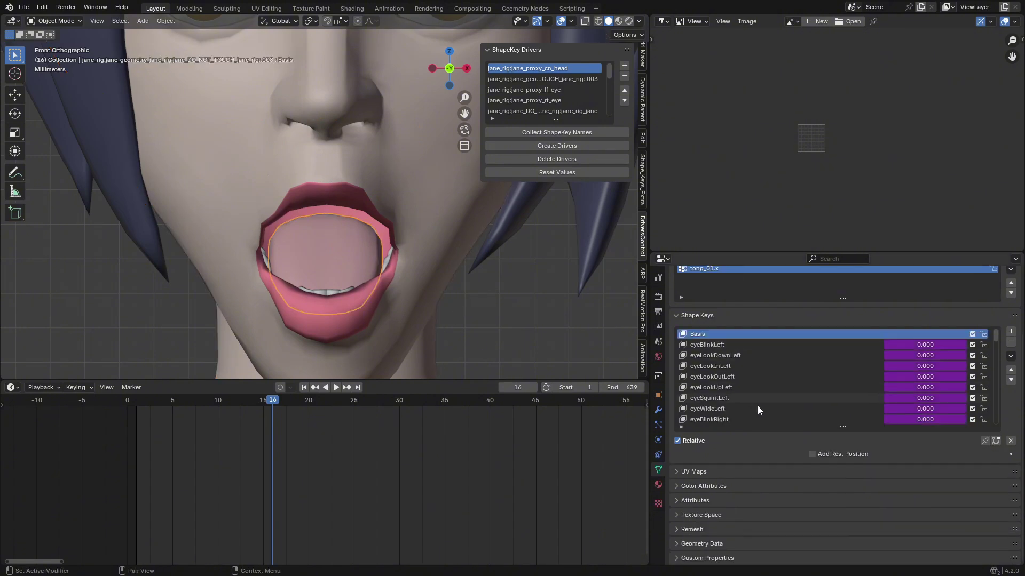
scroll(760, 421, "down", 3)
left_click(441, 256)
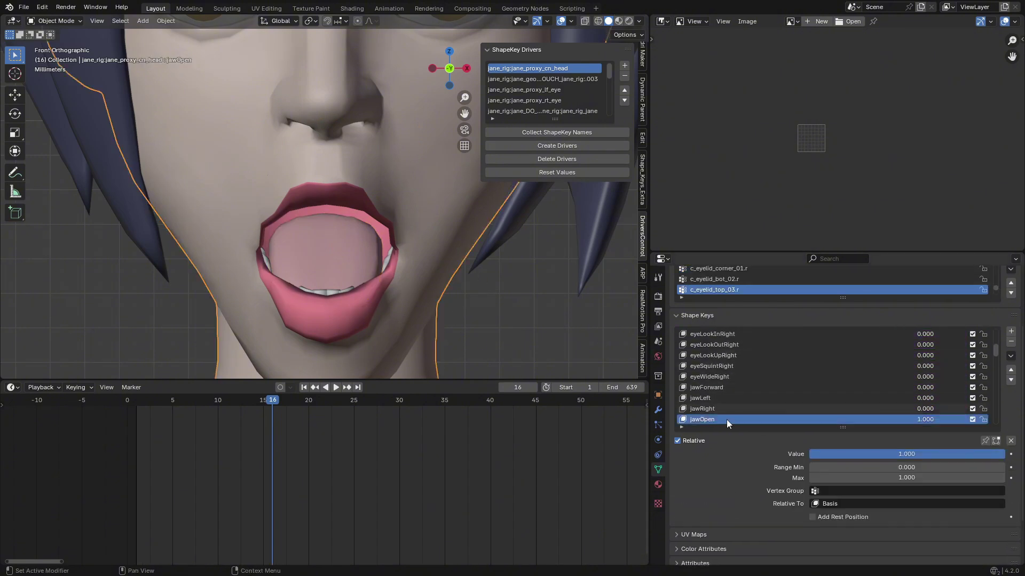
left_click_drag(819, 453, 625, 453)
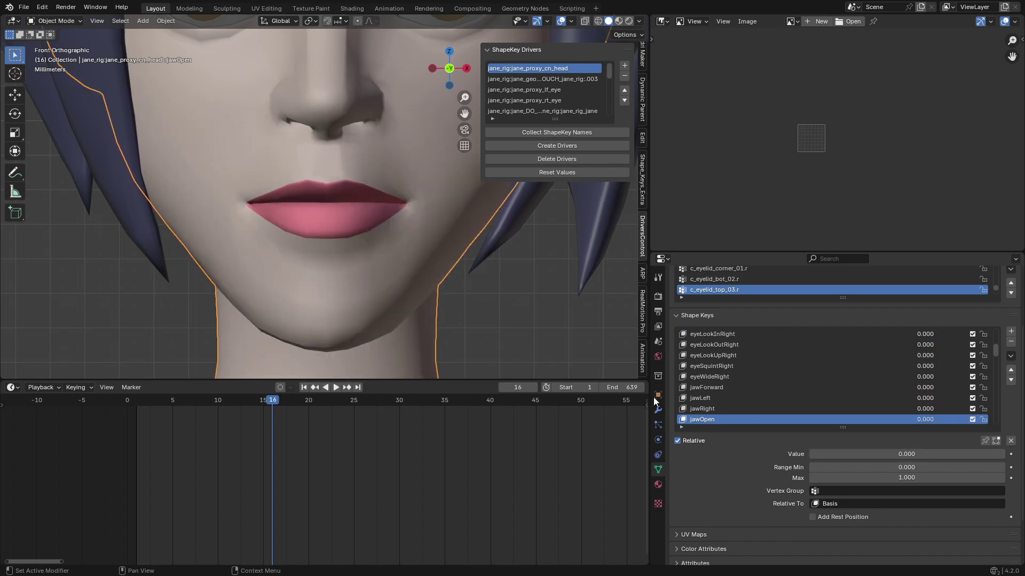
- Set the head mesh's eyeBlinkLeft shape key to 1 and inspect the closed left eye
scroll(314, 144, "down", 4)
middle_click_drag(313, 144, 312, 193, "shift")
scroll(735, 357, "up", 5)
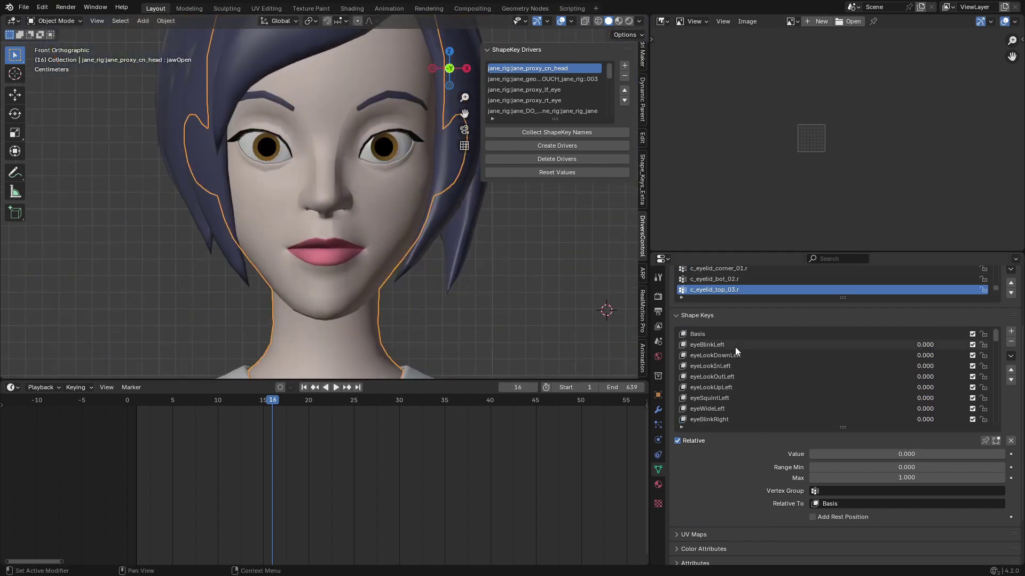
left_click(734, 344)
left_click_drag(850, 454, 1003, 454)
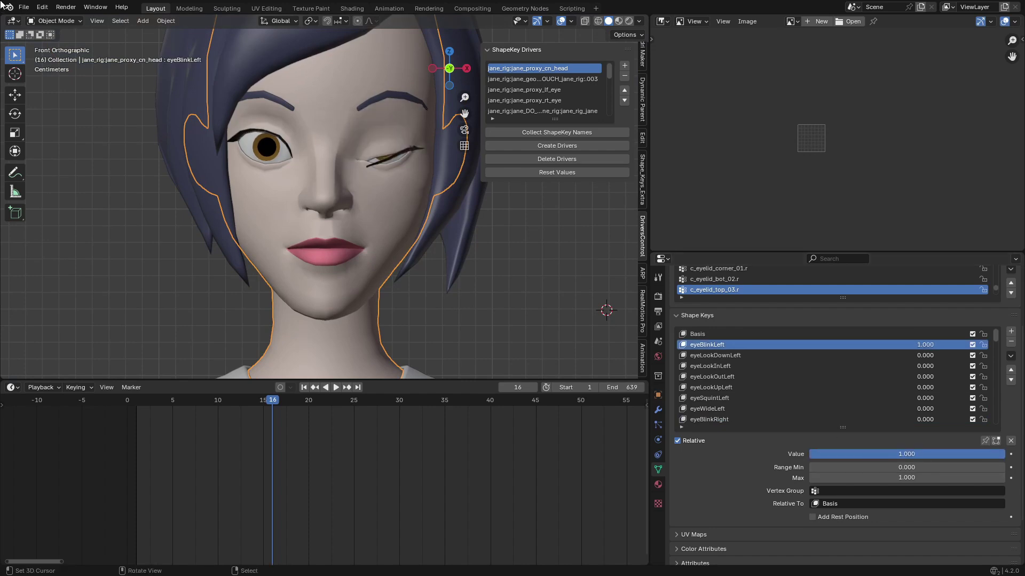
scroll(313, 134, "up", 4)
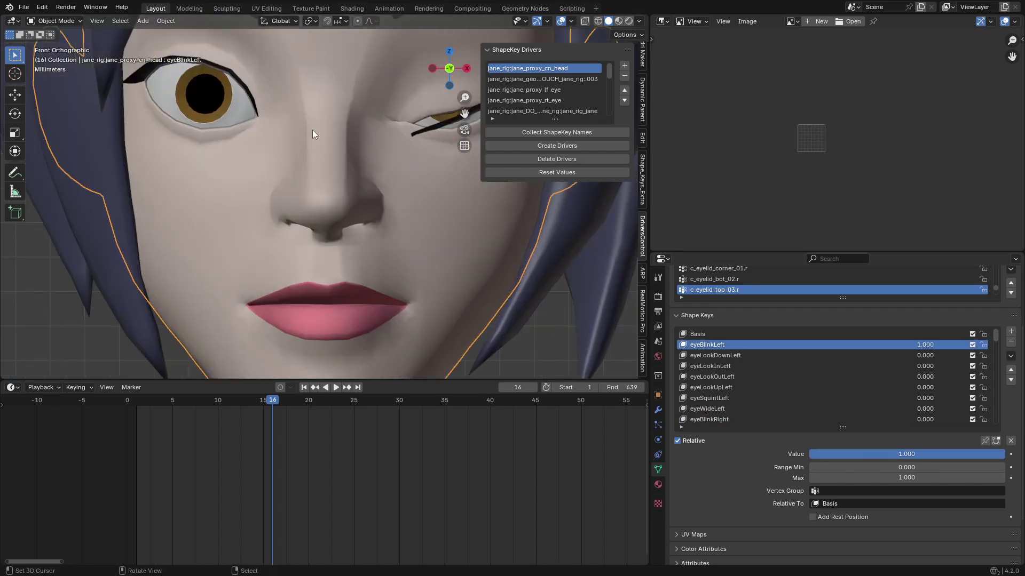
- Show the reference image for the selected eyeBlinkLeft shape key and examine its closed-eye example
left_click(643, 367)
scroll(537, 284, "down", 5)
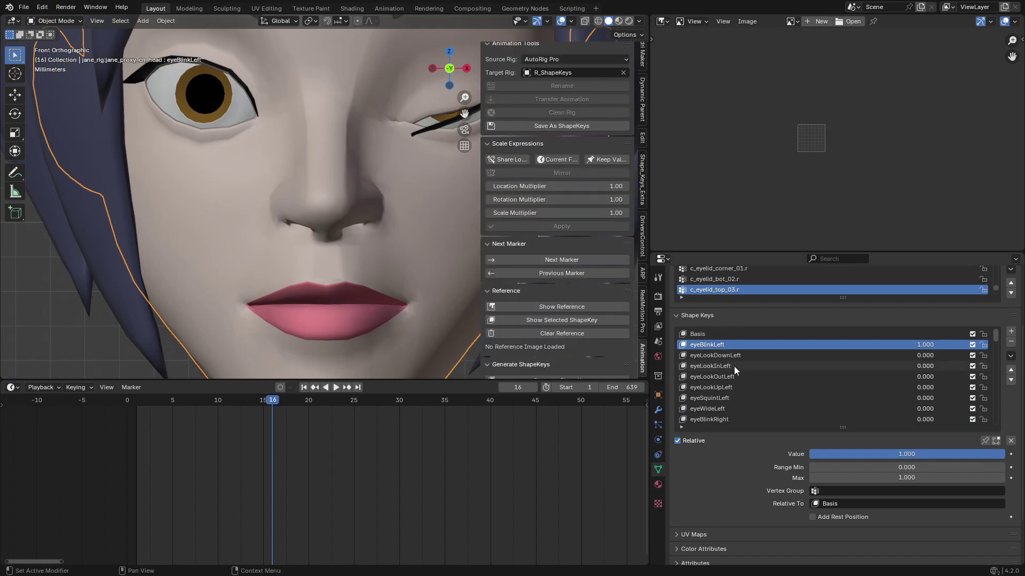
scroll(343, 291, "down", 2)
scroll(553, 337, "down", 8)
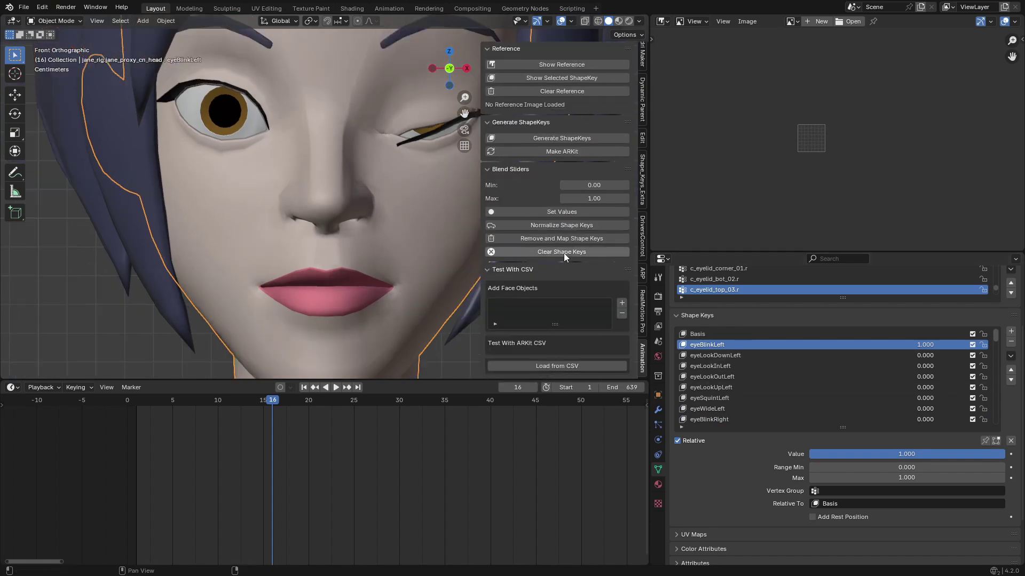
scroll(558, 229, "up", 4)
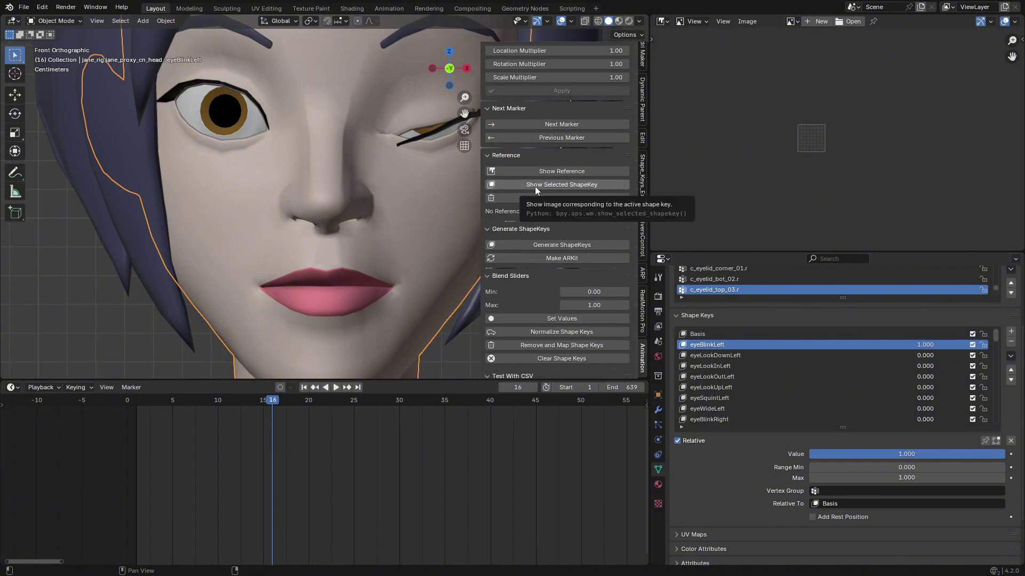
left_click(550, 185)
scroll(727, 215, "up", 4)
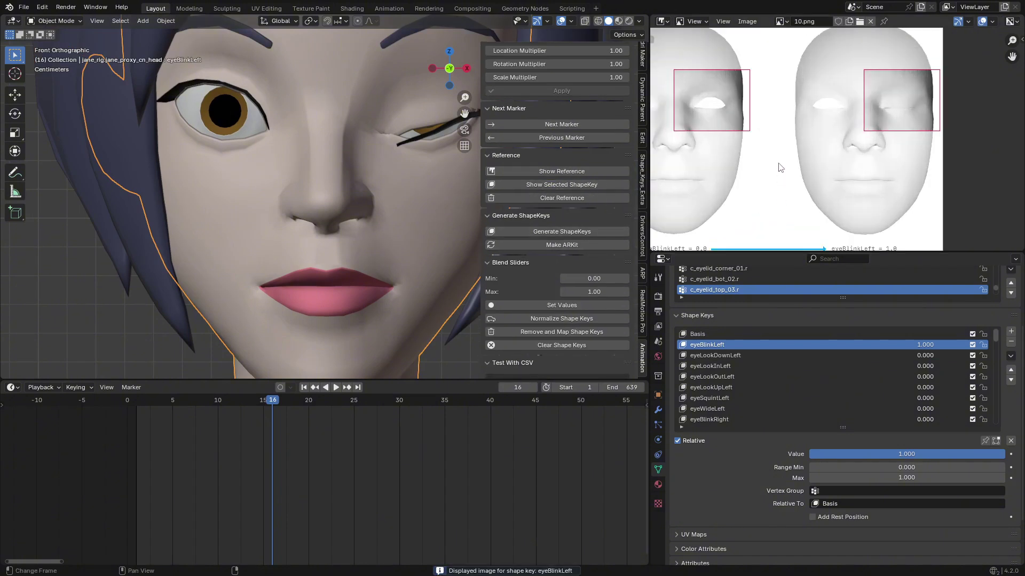
middle_click_drag(777, 165, 799, 212)
scroll(809, 185, "up", 4)
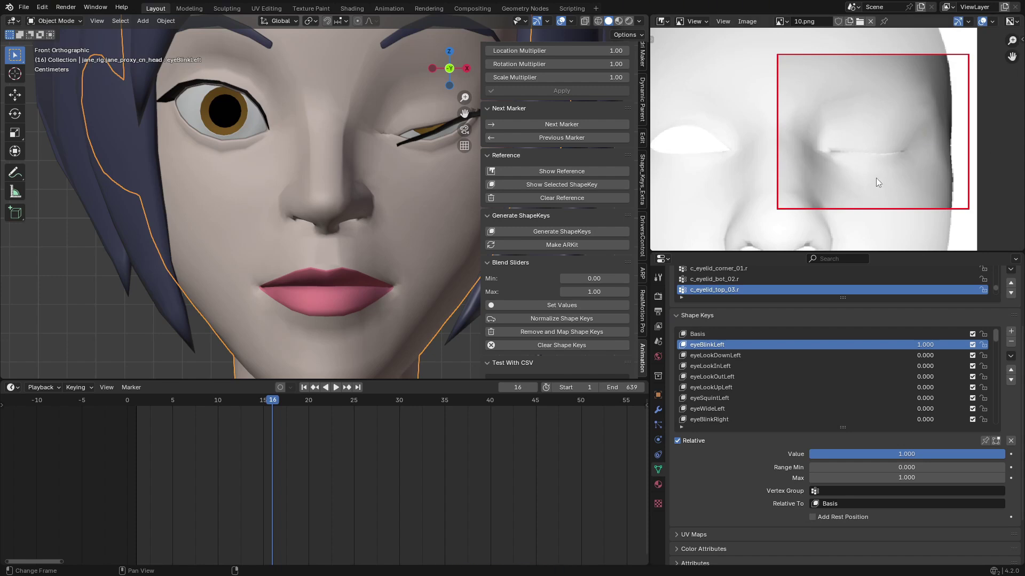
- Sculpt the head's eyeBlinkLeft shape with the Grab brush to close the gap between the left eyelids
middle_click_drag(357, 166, 296, 192, "shift")
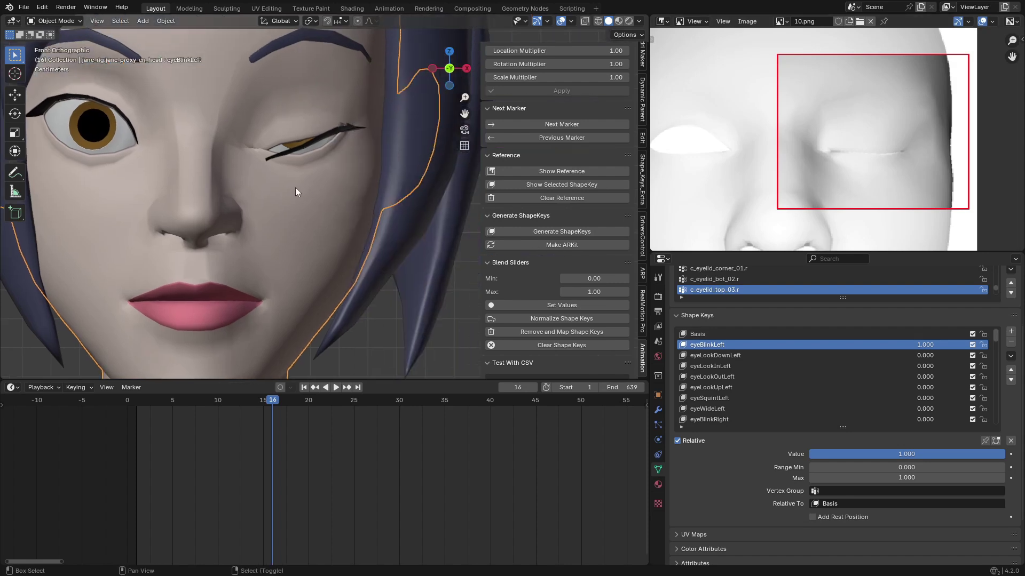
left_click(57, 21)
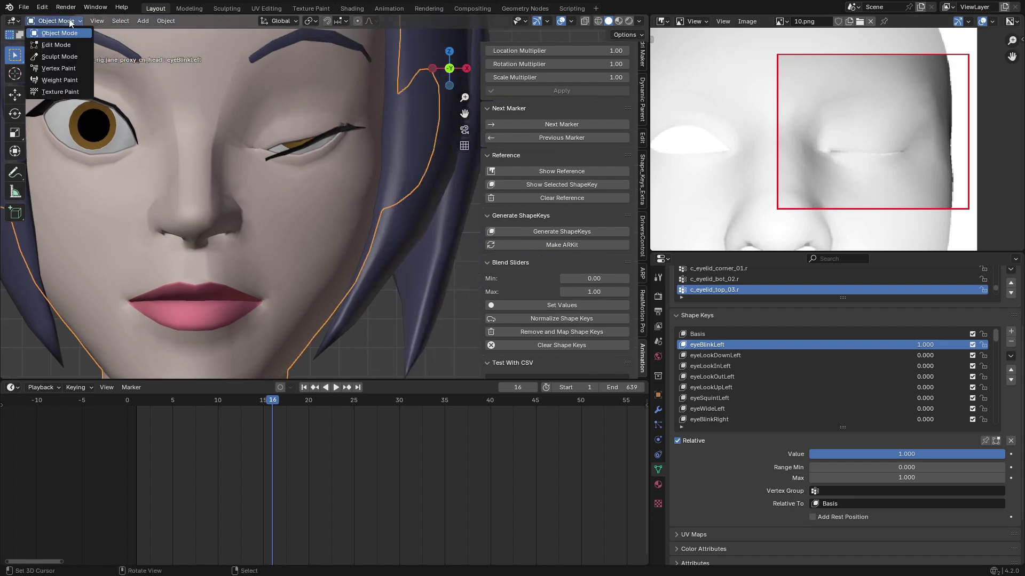
left_click(59, 56)
key("g")
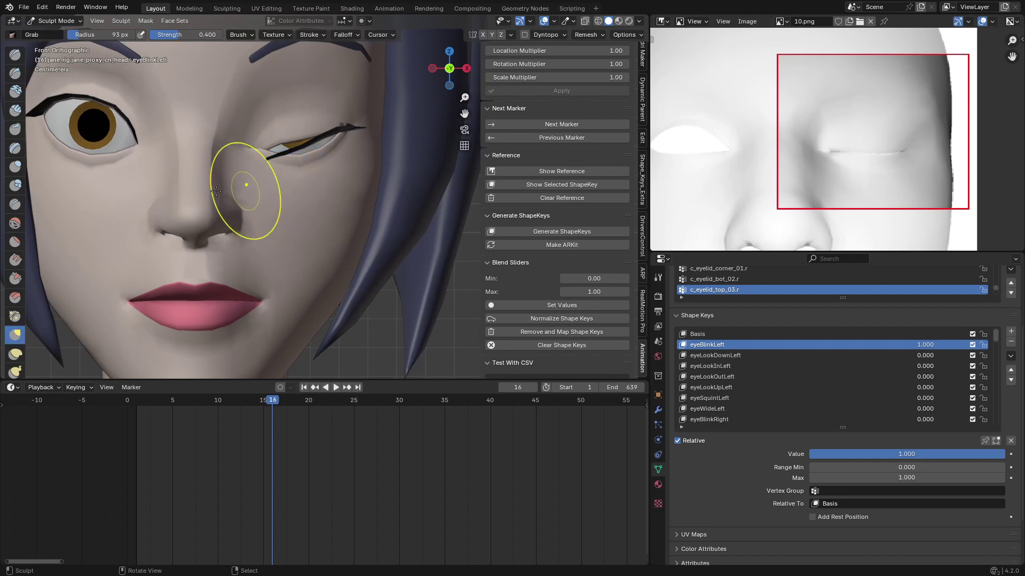
left_click(15, 224)
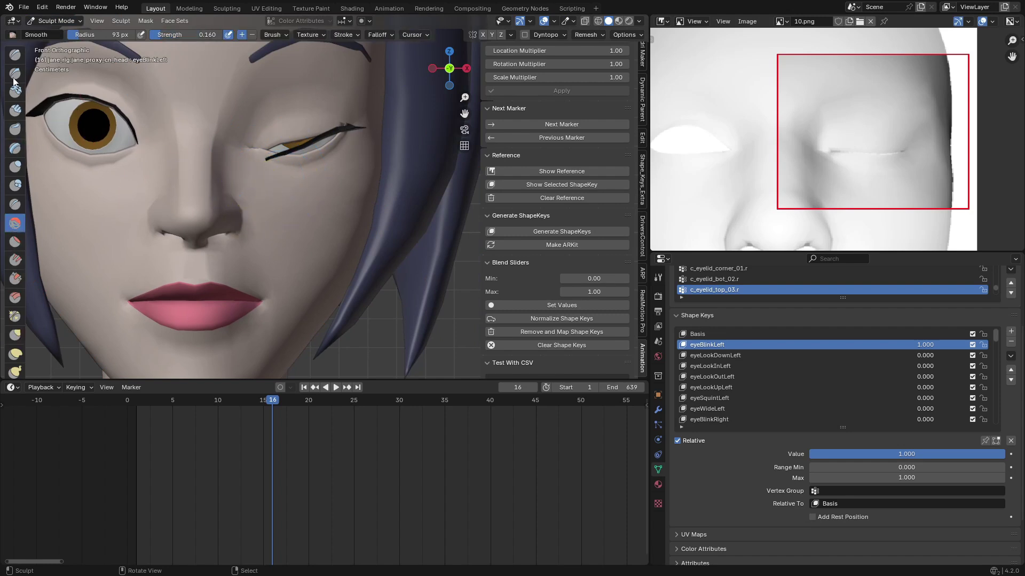
scroll(293, 215, "up", 5)
key("g")
scroll(251, 184, "up", 3)
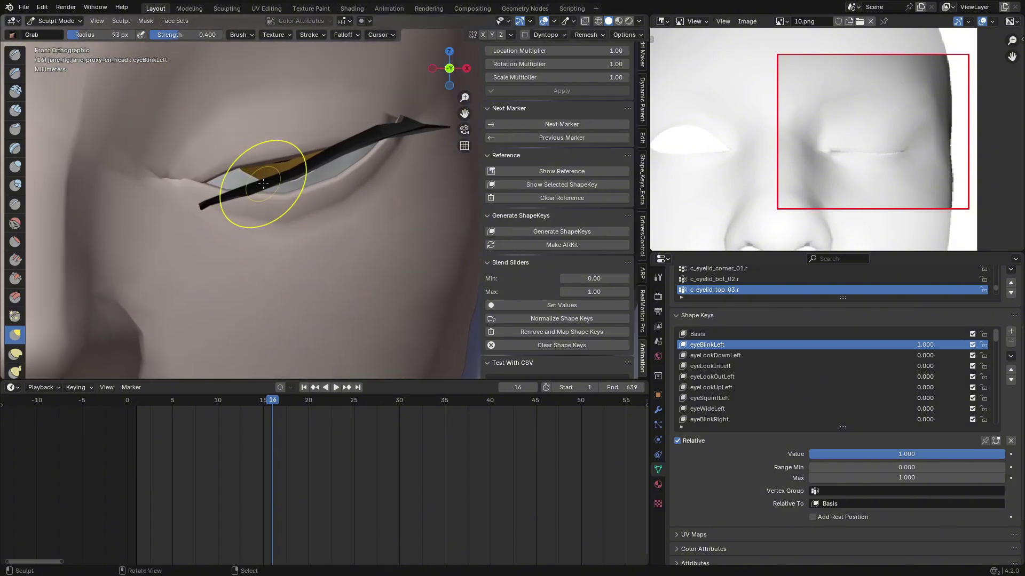
mouse_move(263, 183)
left_mouse_down("shift")
mouse_move(172, 171)
mouse_move(142, 195)
mouse_move(368, 195)
mouse_move(343, 178)
mouse_move(255, 171)
mouse_move(450, 80)
mouse_move(313, 149)
mouse_move(213, 173)
left_mouse_up("shift")
left_click_drag(302, 164, 337, 169)
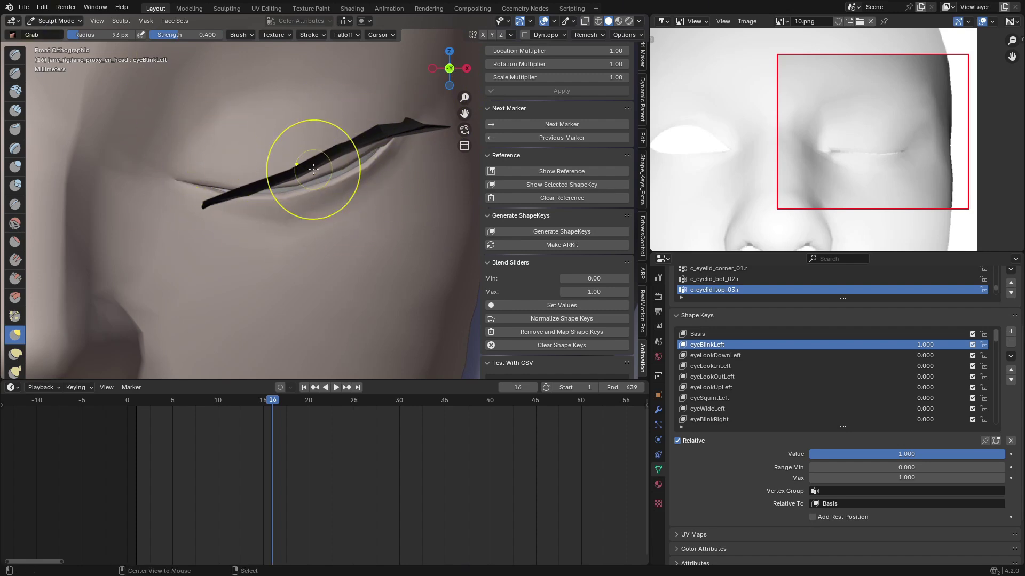
- Switch to the eyelash mesh in Edit Mode and enable proportional editing with Smooth falloff
key("alt+q")
key("Tab")
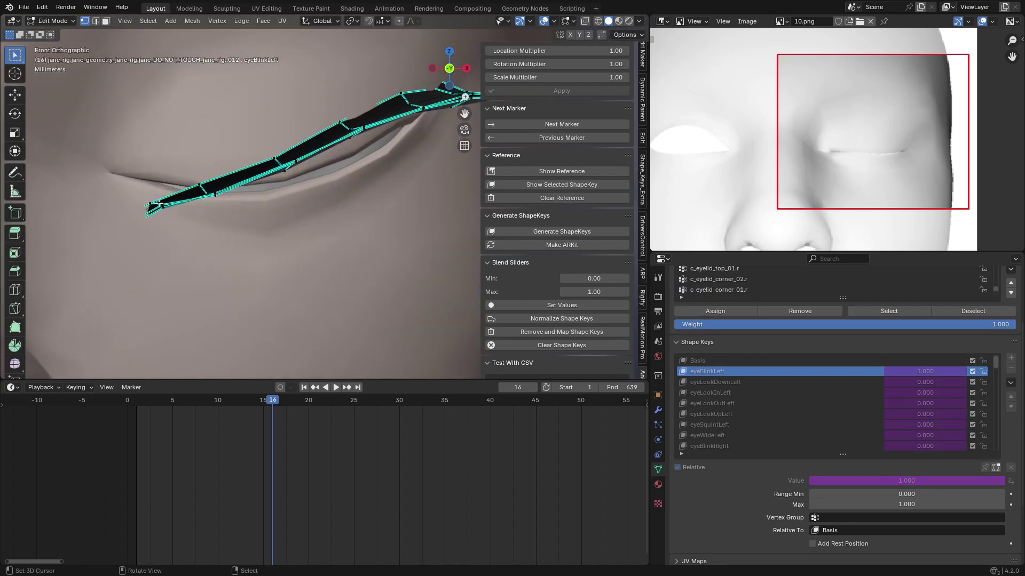
left_click(399, 21)
left_click(410, 23)
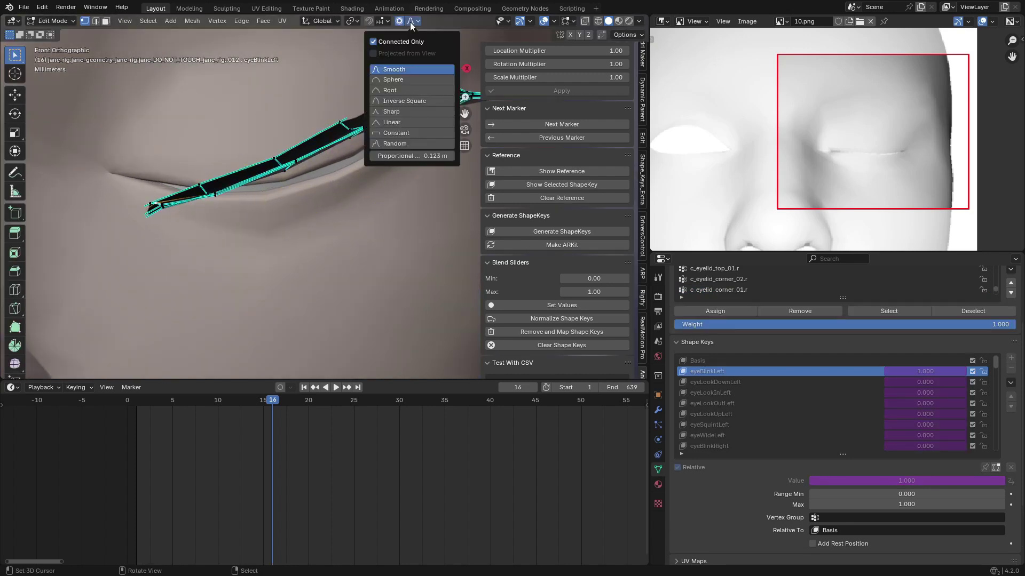
- Move the inner and middle vertices of the left eyelash onto the closed lid line with a reduced proportional radius
key("b")
key("g")
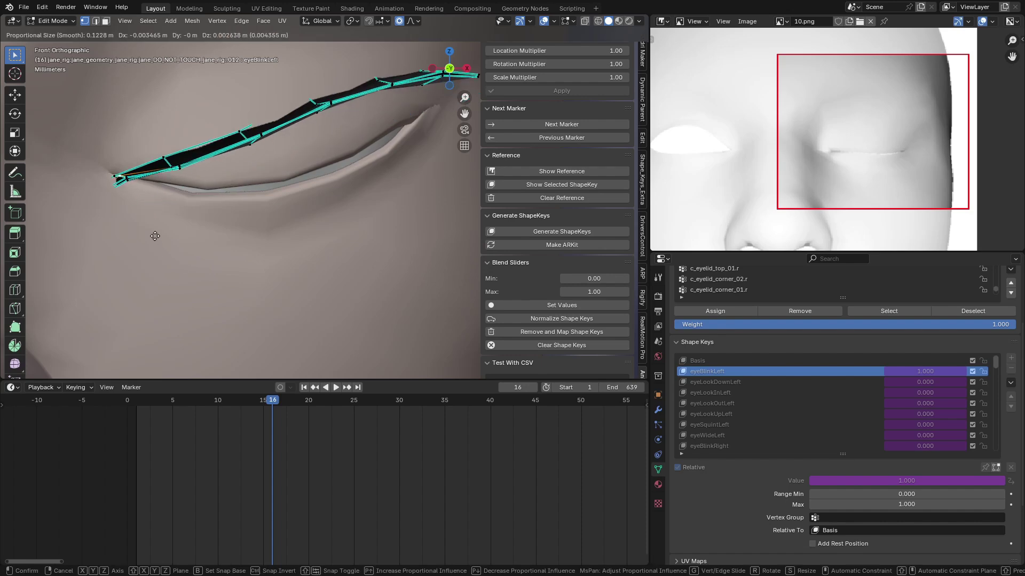
scroll(152, 241, "up", 3)
left_click(149, 235)
key("g")
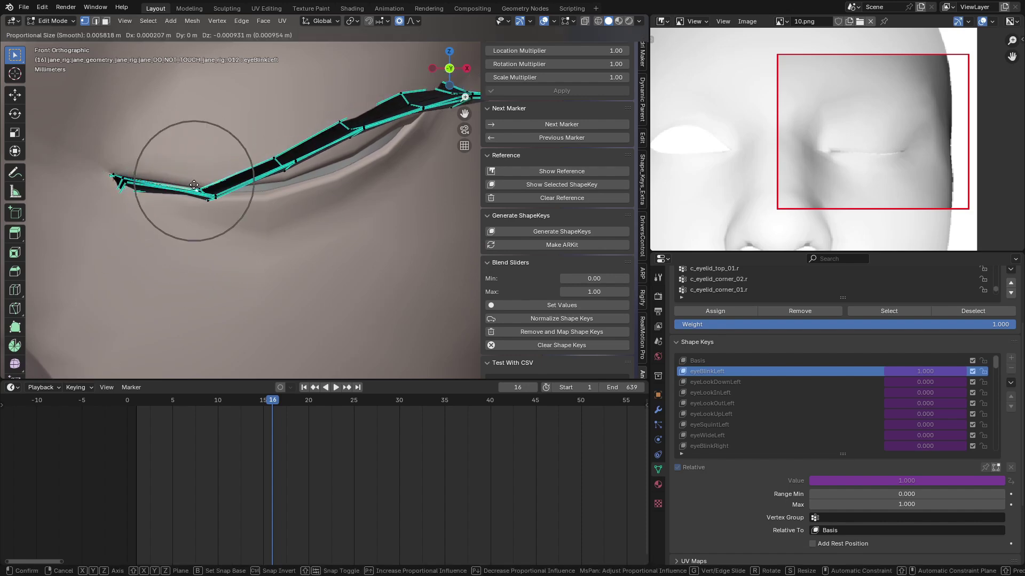
left_click(224, 224)
key("g")
scroll(315, 224, "down", 11)
left_click(321, 224)
scroll(371, 182, "down", 2)
key("g")
left_click(354, 204)
- Adjust the remaining left eyelash vertices toward the outer corner so the lash follows the closed lid
scroll(320, 187, "up", 5)
key("g")
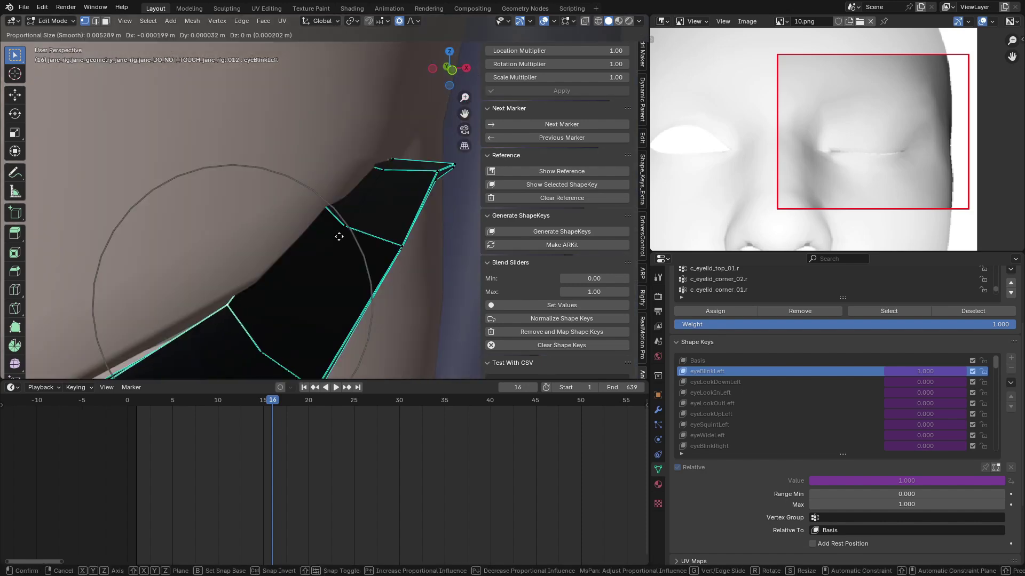
left_click(338, 235)
key("b")
left_click_drag(240, 310, 130, 356)
key("g")
left_click(175, 346)
- Return the eyelash mesh to Object Mode, then select the head mesh and set its eyeBlinkLeft value to 0
key("ctrl+Tab")
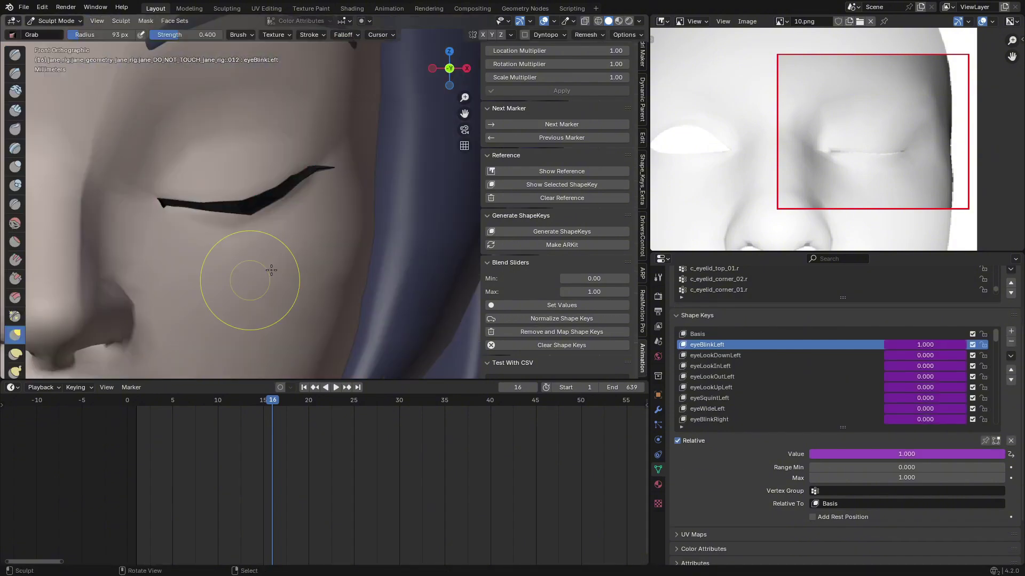
scroll(273, 269, "down", 5)
middle_click_drag(273, 257, 312, 252, "shift")
left_click(62, 21)
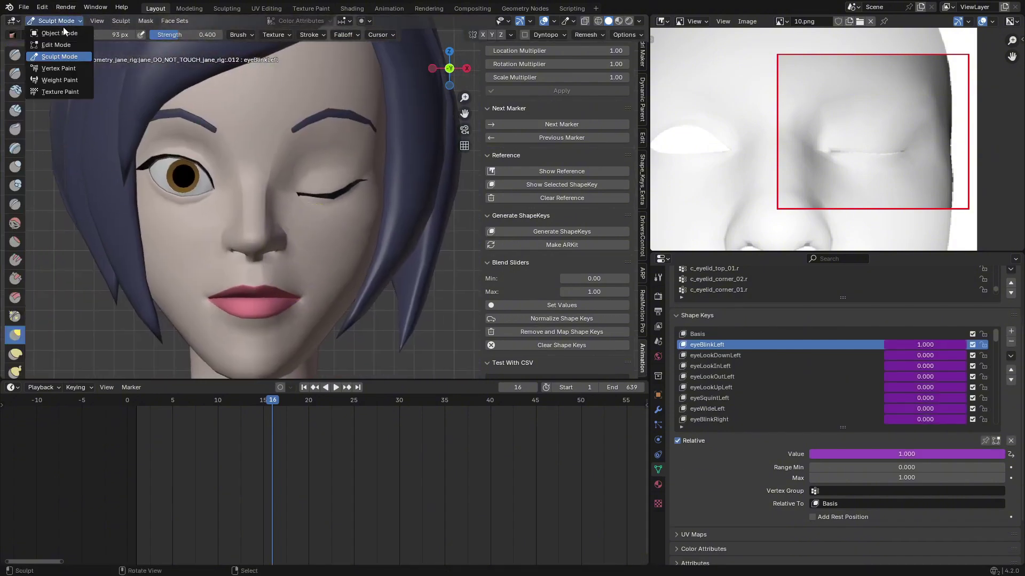
left_click(56, 20)
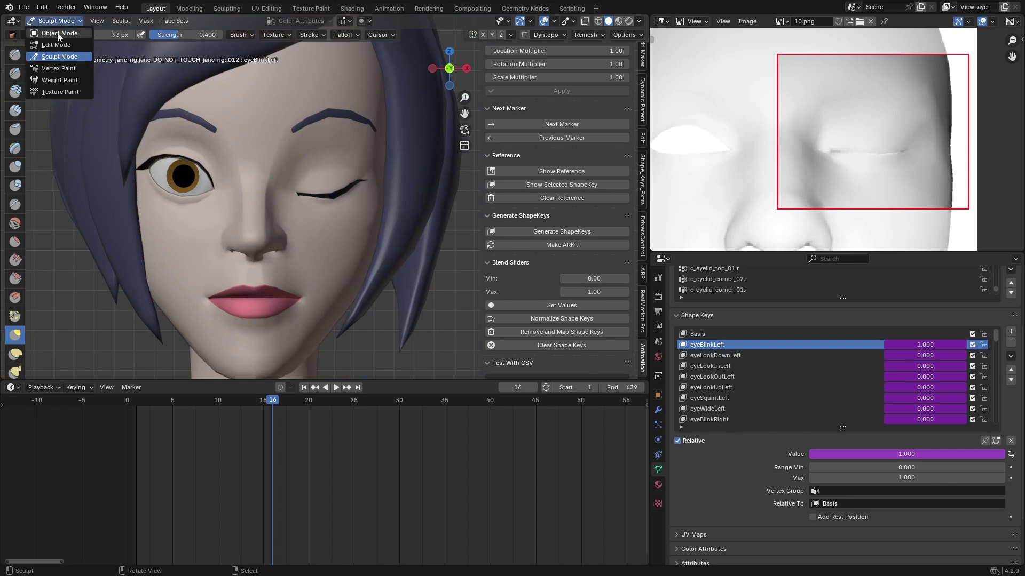
left_click(51, 32)
left_click(317, 153)
left_click_drag(844, 454, 649, 454)
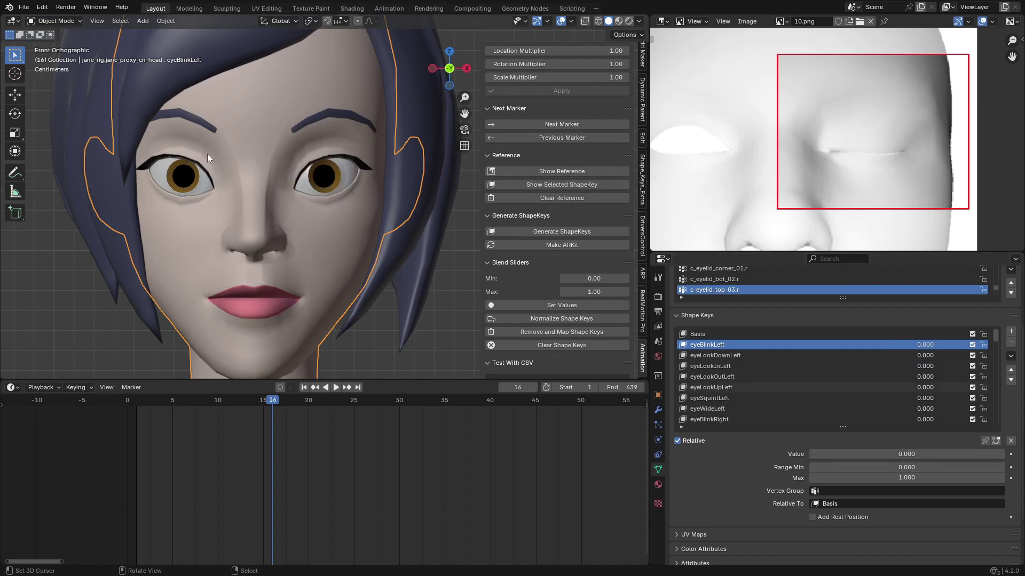
- Inspect the eyeBlinkRight shape key on the head mesh at full value and reset it to 0
scroll(208, 159, "up", 2)
left_click_drag(835, 457, 811, 456)
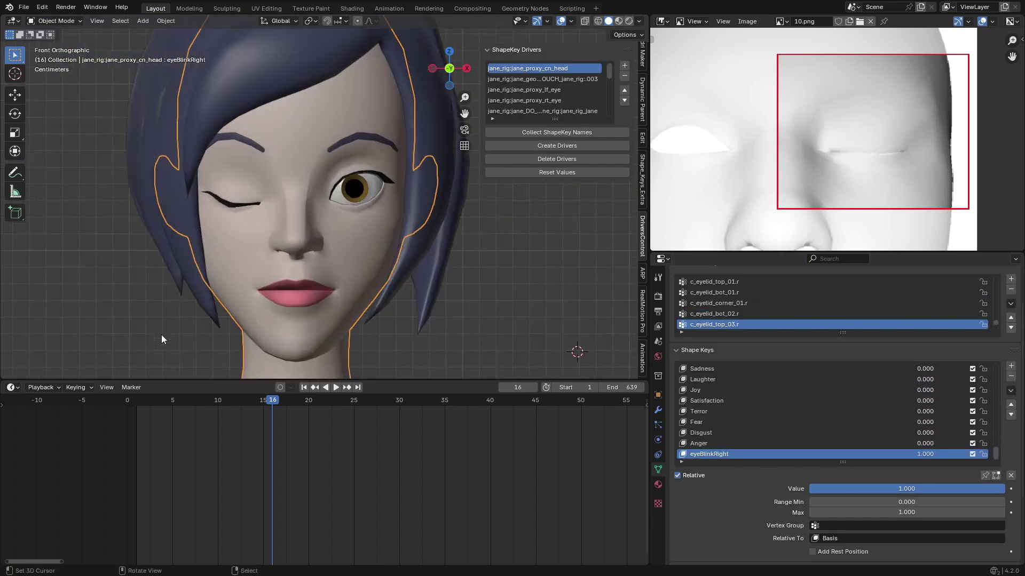
scroll(348, 336, "up", 3)
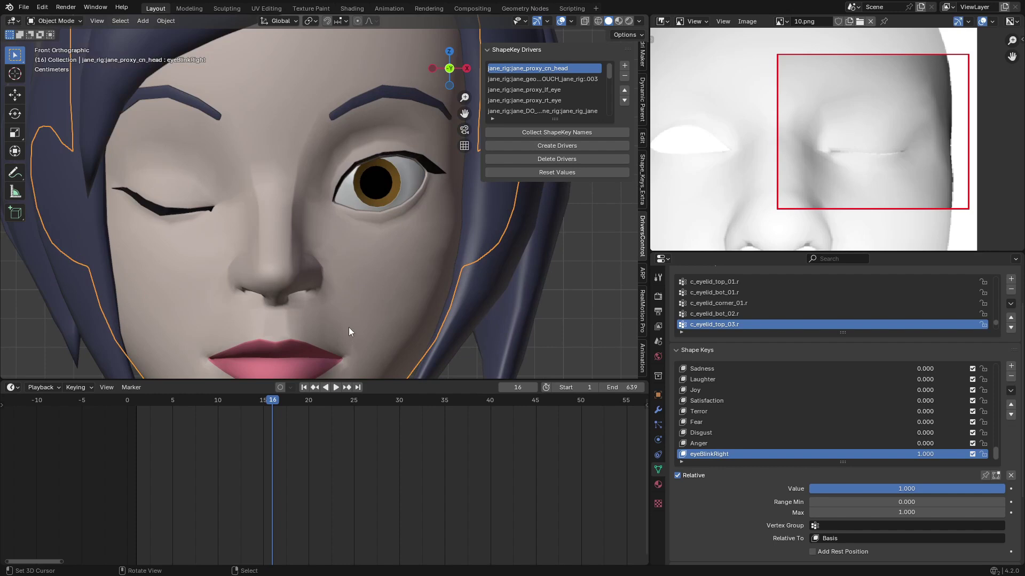
left_click_drag(907, 489, 811, 489)
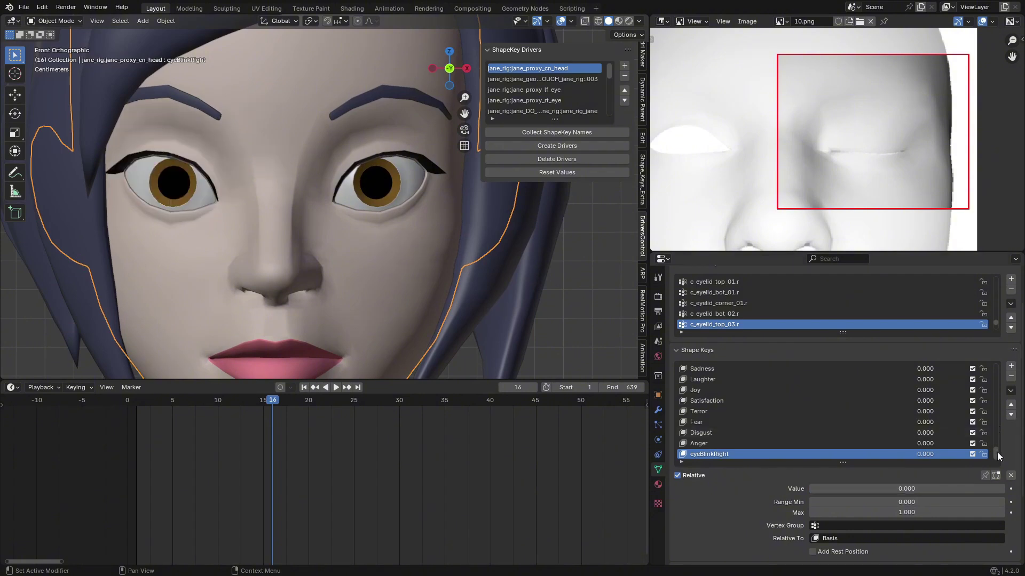
- Select the head's eyeBlinkLeft shape key, preview the left eye blink and return its value to 0
left_click_drag(995, 454, 957, 338)
left_click(707, 379)
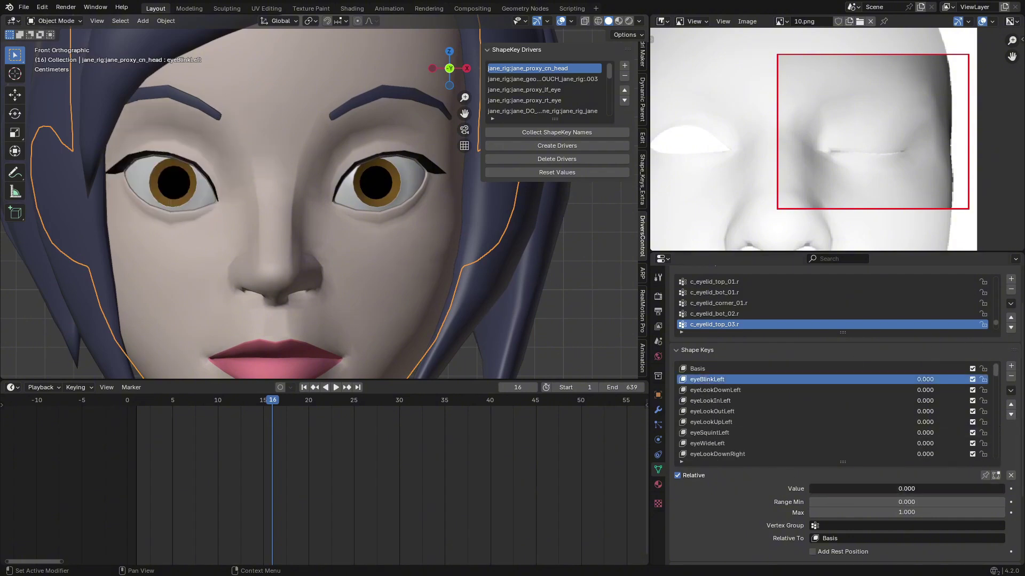
mouse_move(824, 489)
left_mouse_down()
mouse_move(811, 488)
mouse_move(1004, 489)
mouse_move(811, 489)
left_mouse_up()
scroll(539, 344, "down", 3)
middle_click_drag(539, 345, 545, 302, "shift")
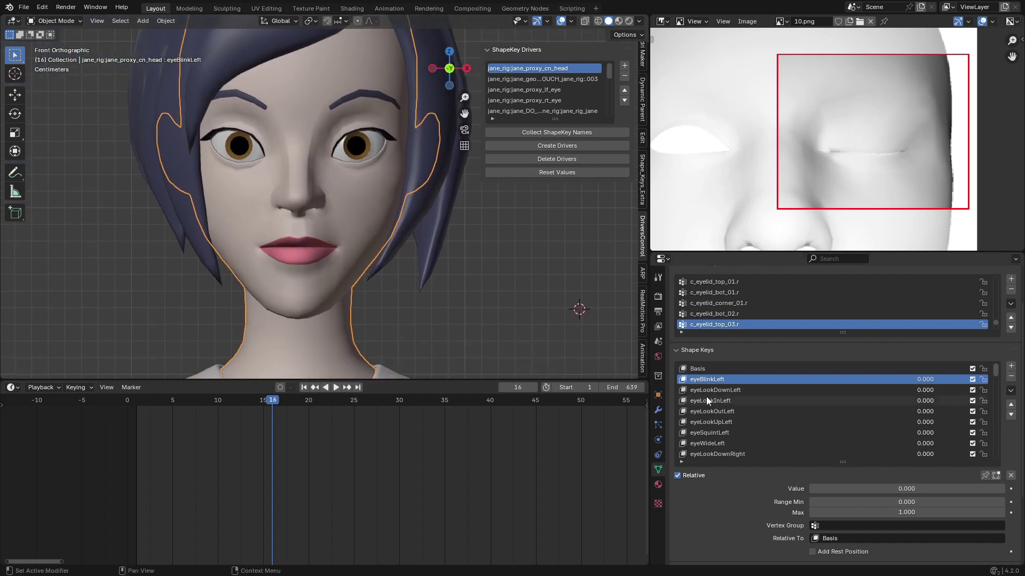
- Select the jawOpen shape key, set its value to 1 and show the reference image for the selected key
scroll(735, 402, "down", 5)
left_click(698, 432)
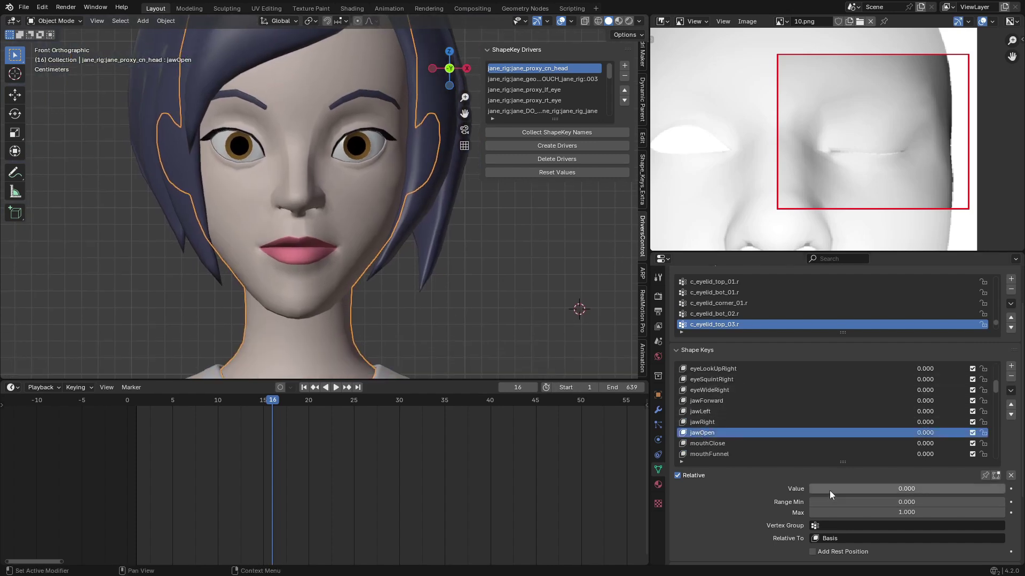
left_click_drag(829, 488, 1003, 489)
left_click(641, 356)
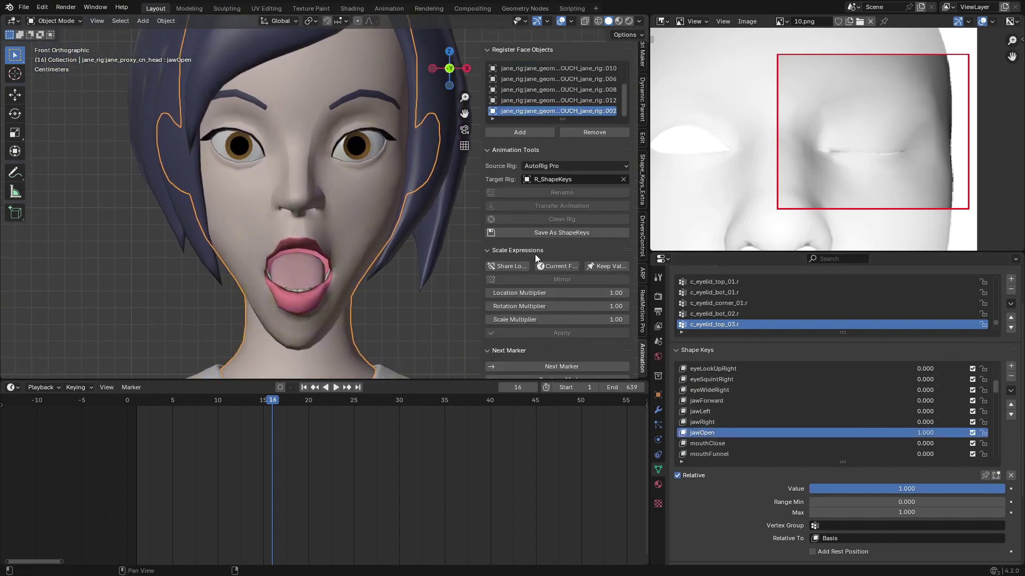
scroll(537, 255, "down", 5)
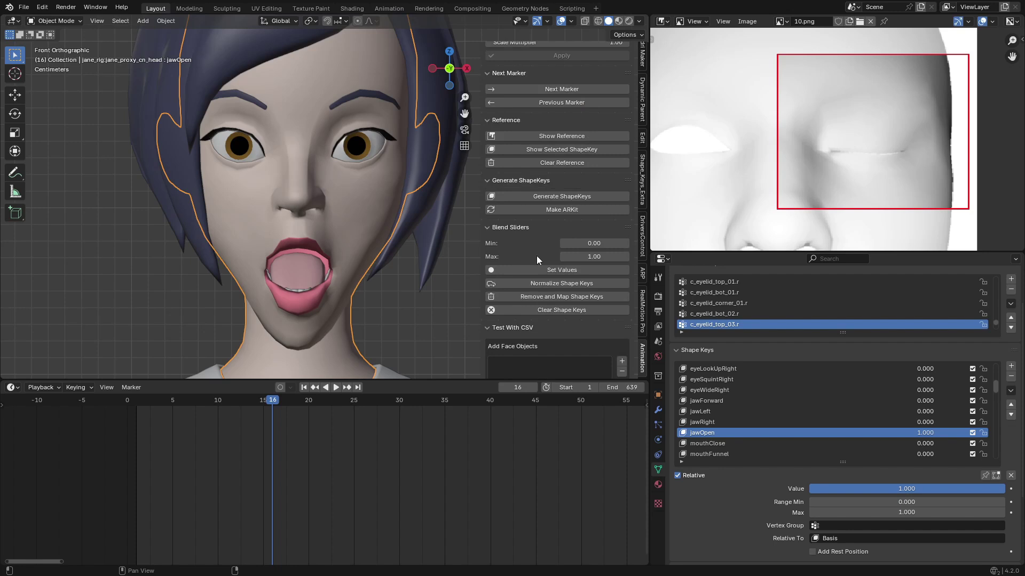
left_click(561, 149)
middle_click_drag(853, 157, 854, 141)
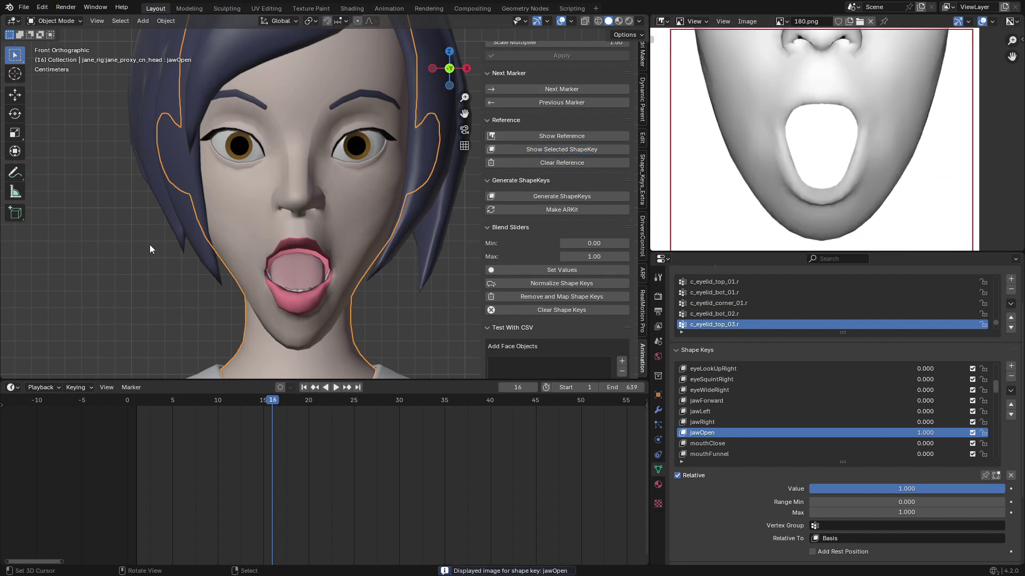
- Enter Sculpt Mode on the head and smooth the open mouth's corners using the Smooth brush at a 123 px radius
scroll(150, 250, "up", 2)
left_click(67, 24)
left_click(58, 57)
scroll(270, 206, "up", 3)
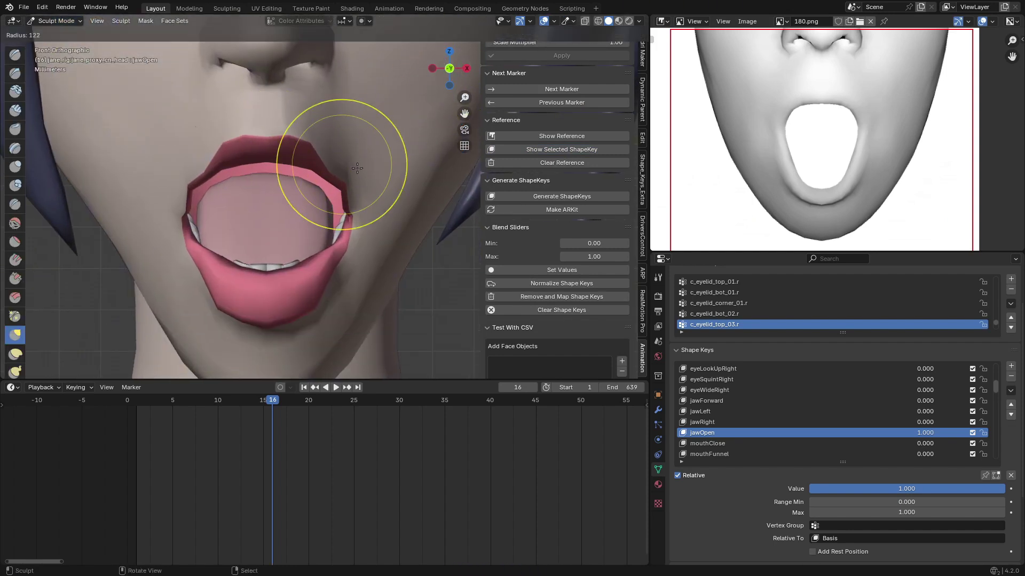
key("shift+s")
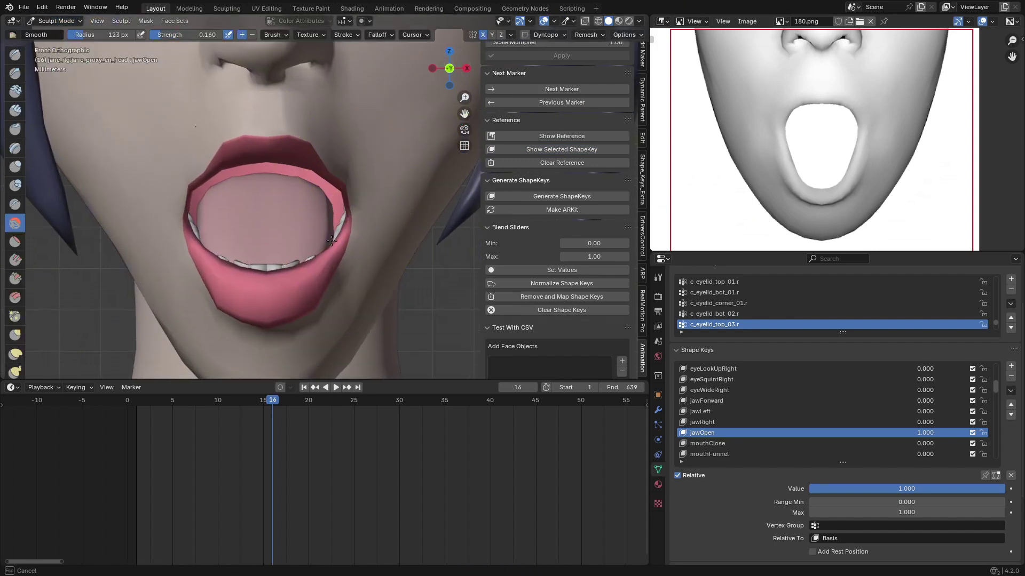
- Pull the mouth corners inward with the Grab brush at 0.400 strength to round the jawOpen lip shape
key("g")
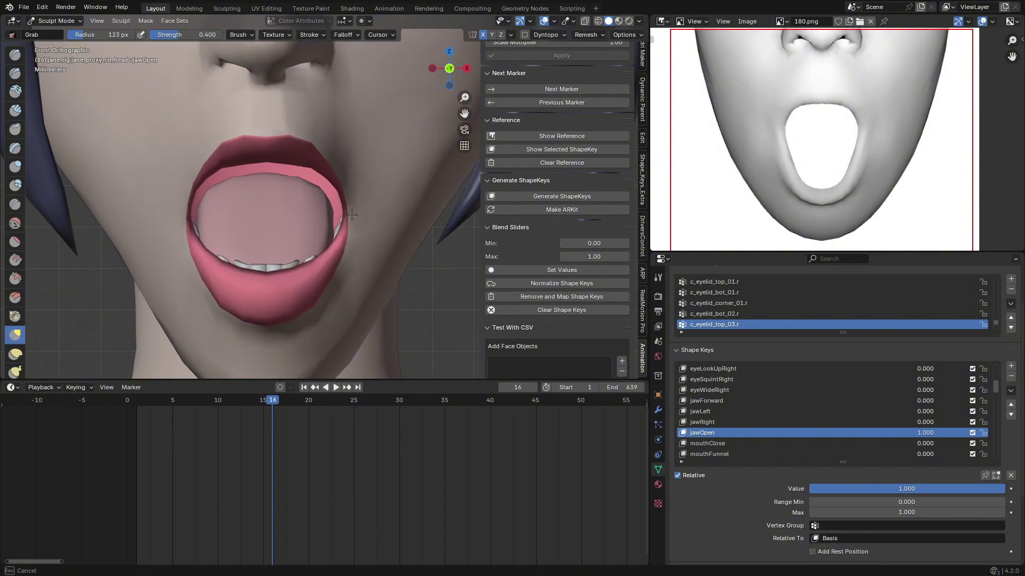
scroll(315, 219, "down", 4)
scroll(322, 194, "up", 2)
left_click_drag(341, 209, 334, 205)
scroll(325, 199, "down", 4)
- Reset the jawOpen value to 0 and return the head mesh to Object Mode
mouse_move(834, 487)
left_mouse_down()
mouse_move(854, 487)
mouse_move(638, 487)
left_mouse_up()
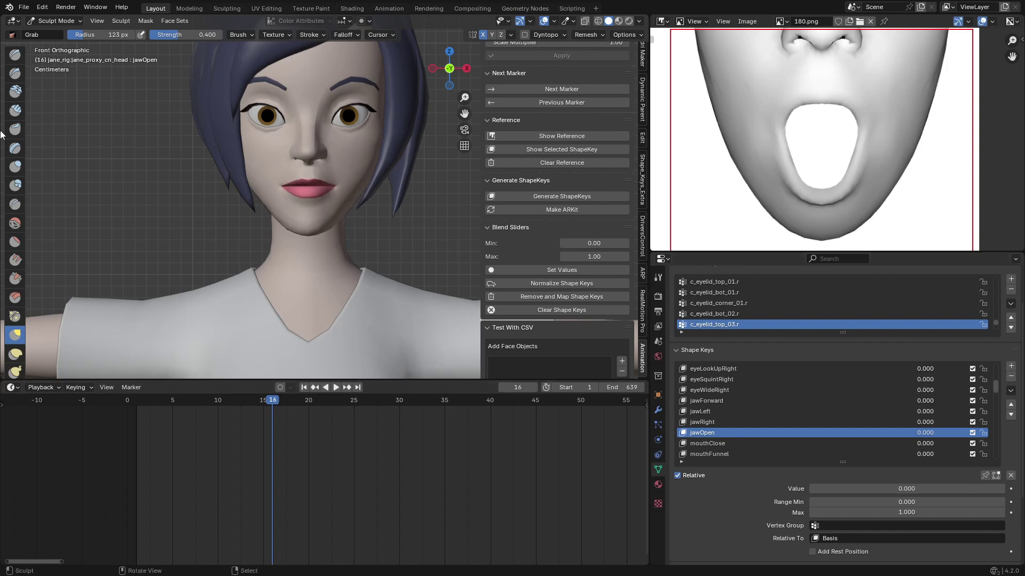
left_click(77, 21)
left_click(53, 33)
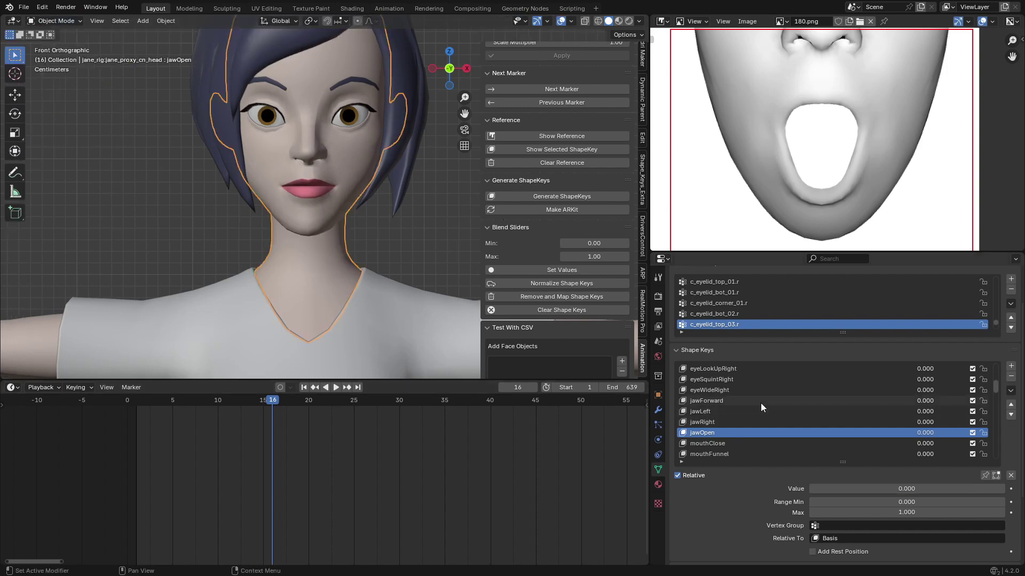
- Preview the eye shape keys eyeBlinkLeft, eyeSquintLeft and eyeLookInRight on the head by varying their values
scroll(760, 402, "up", 10)
left_click(742, 378)
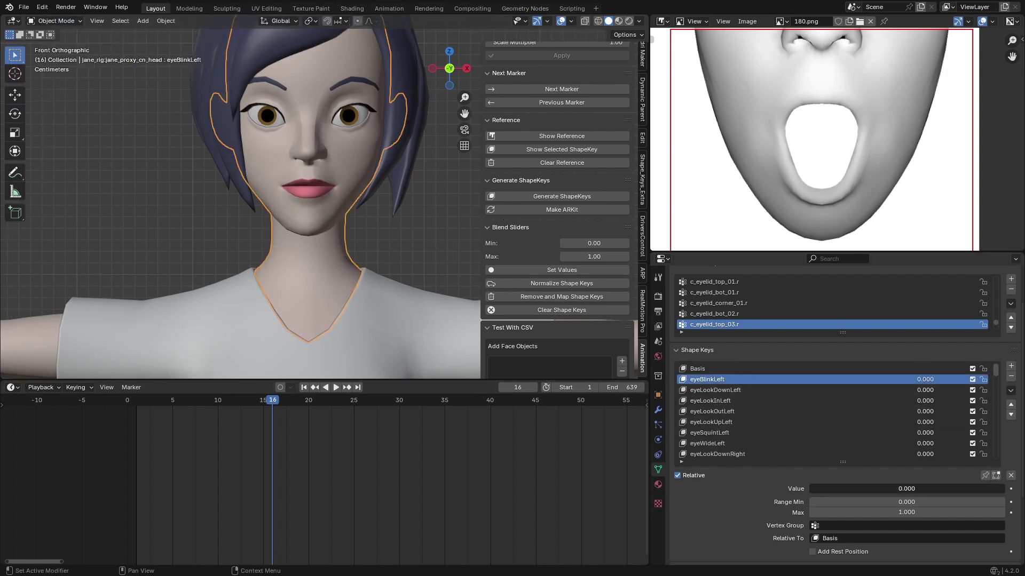
left_click_drag(811, 489, 886, 489)
left_click(754, 412)
left_click(705, 433)
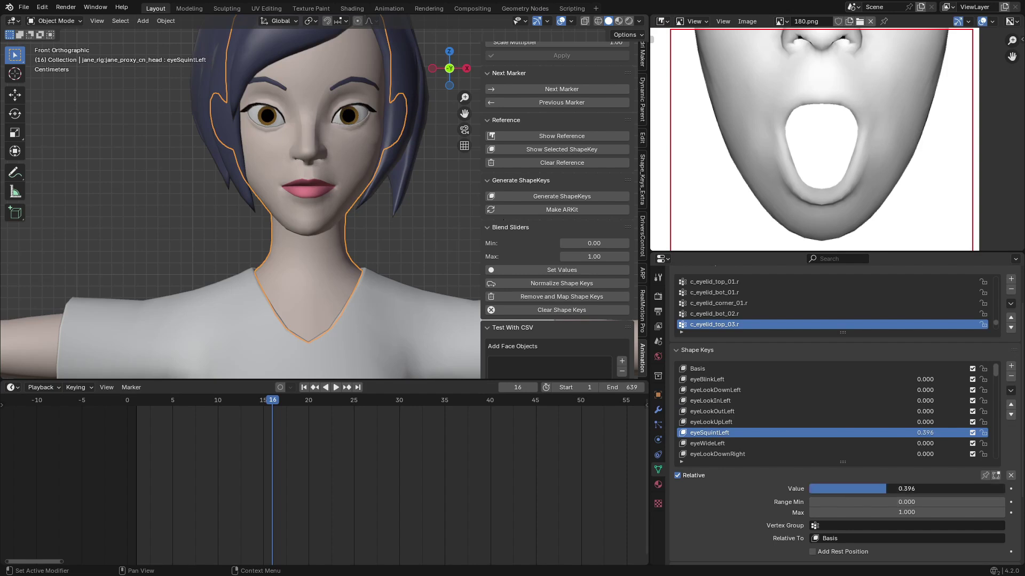
scroll(781, 437, "down", 4)
left_click(779, 423)
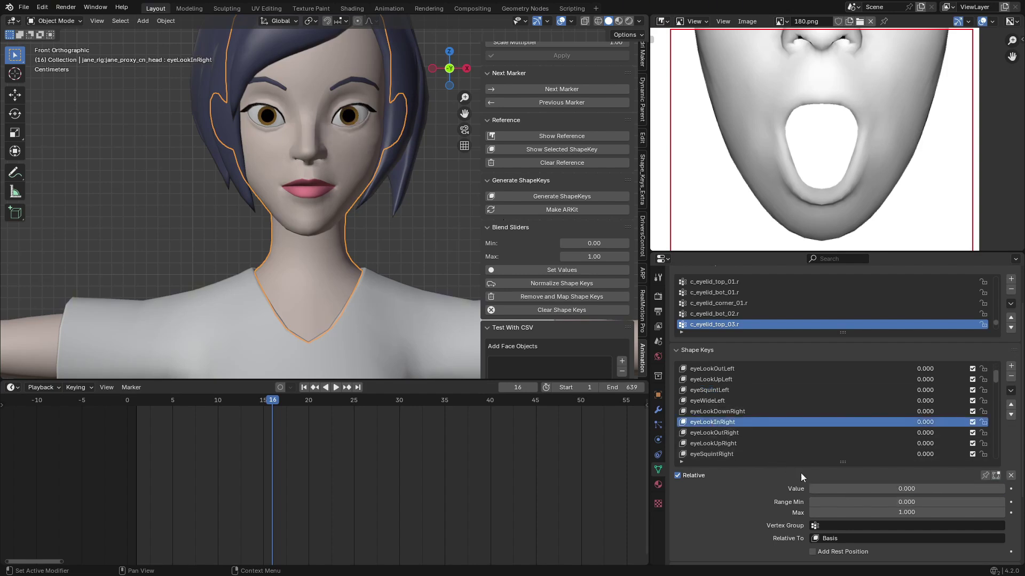
mouse_move(818, 489)
left_mouse_down()
mouse_move(865, 489)
mouse_move(818, 489)
left_mouse_up()
- Preview the mouthClose shape key on the head and browse the neighbouring jaw and mouth keys
scroll(803, 436, "down", 10)
scroll(707, 404, "up", 4)
left_click(730, 443)
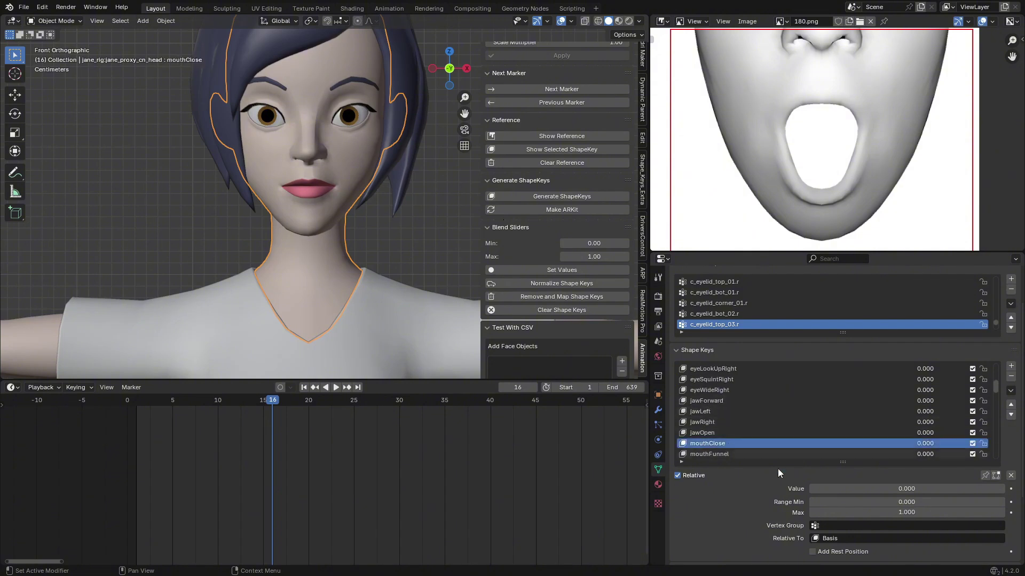
mouse_move(818, 488)
left_mouse_down()
mouse_move(864, 488)
mouse_move(808, 488)
left_mouse_up()
left_click(710, 433)
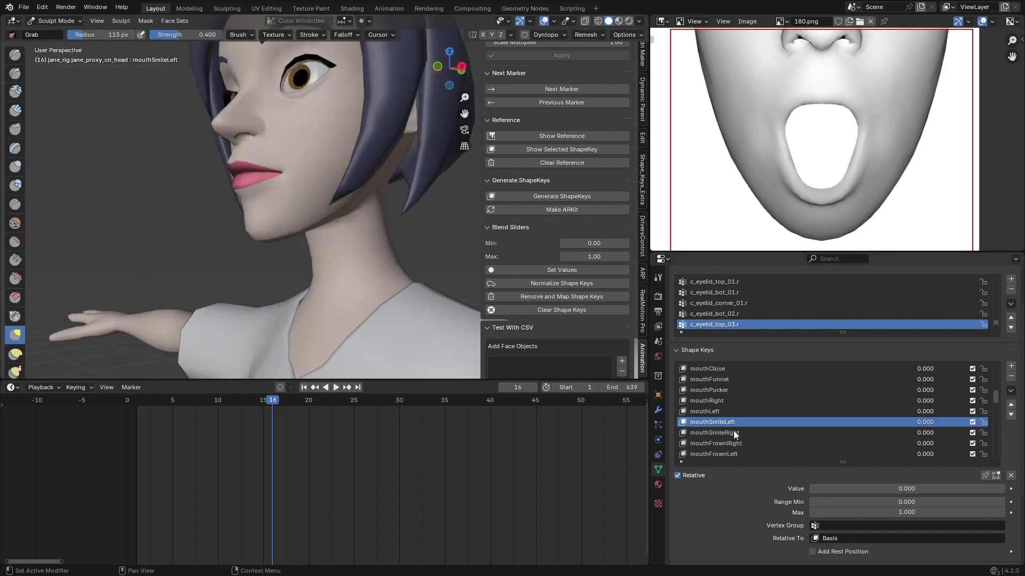
- Switch the head mesh from Sculpt Mode back to Object Mode
mouse_move(298, 213)
middle_mouse_down()
mouse_move(257, 191)
mouse_move(288, 186)
middle_mouse_up()
left_click(56, 21)
left_click(53, 30)
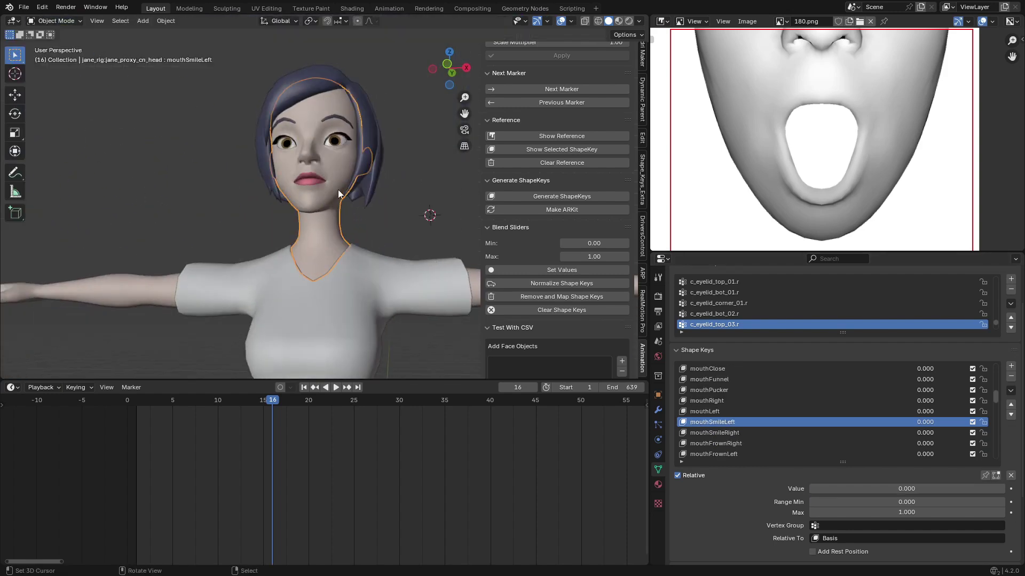
- Add the head mesh to the CSV test face objects and load the Test_CSV_iPhone file onto it
scroll(560, 331, "down", 3)
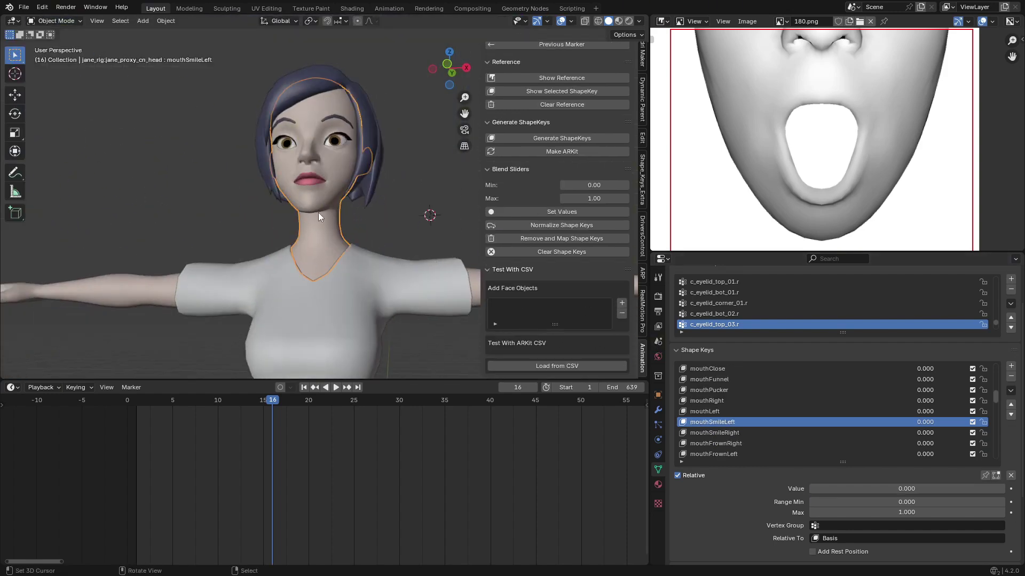
left_click(620, 303)
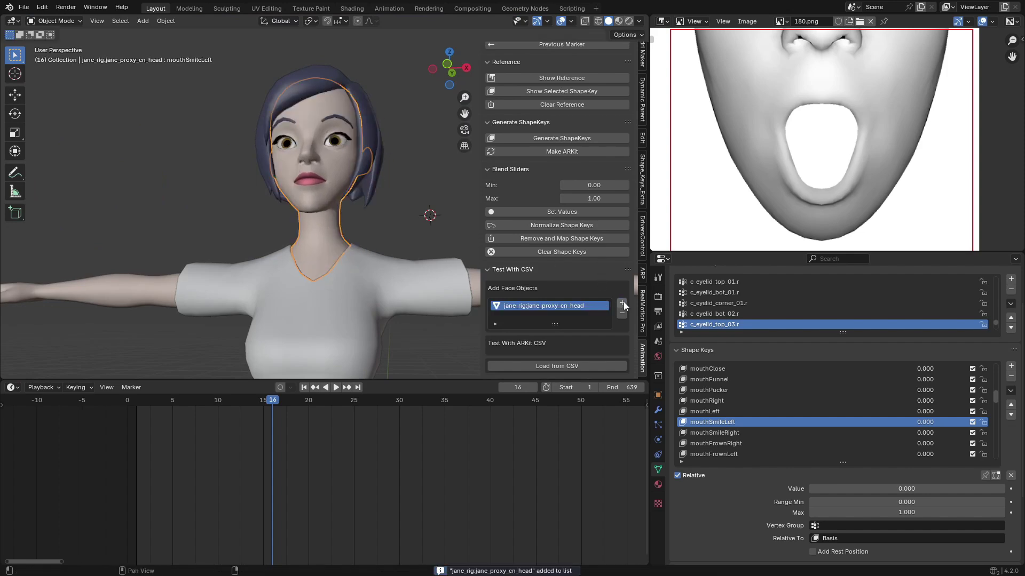
left_click(556, 365)
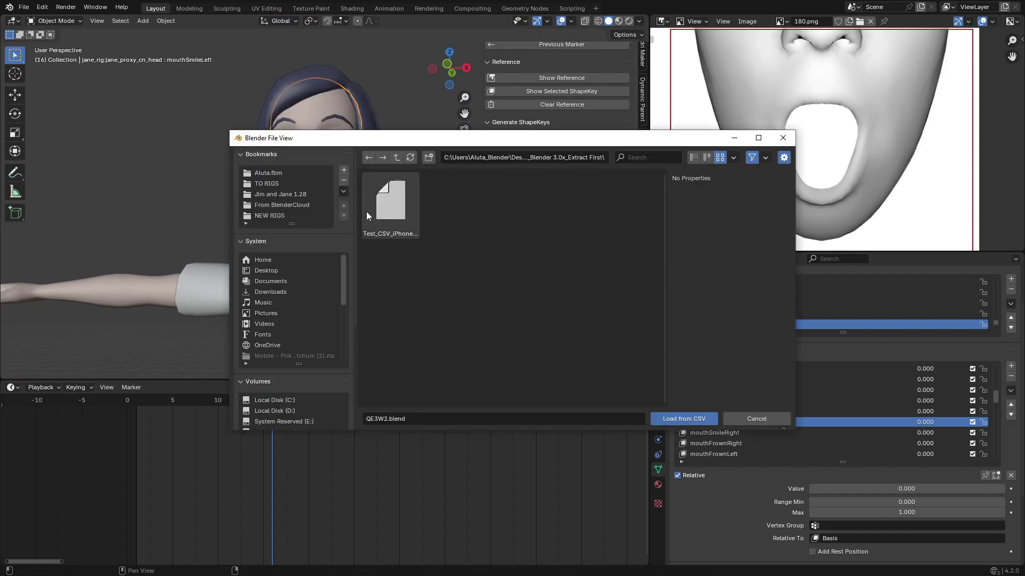
double_click(366, 212)
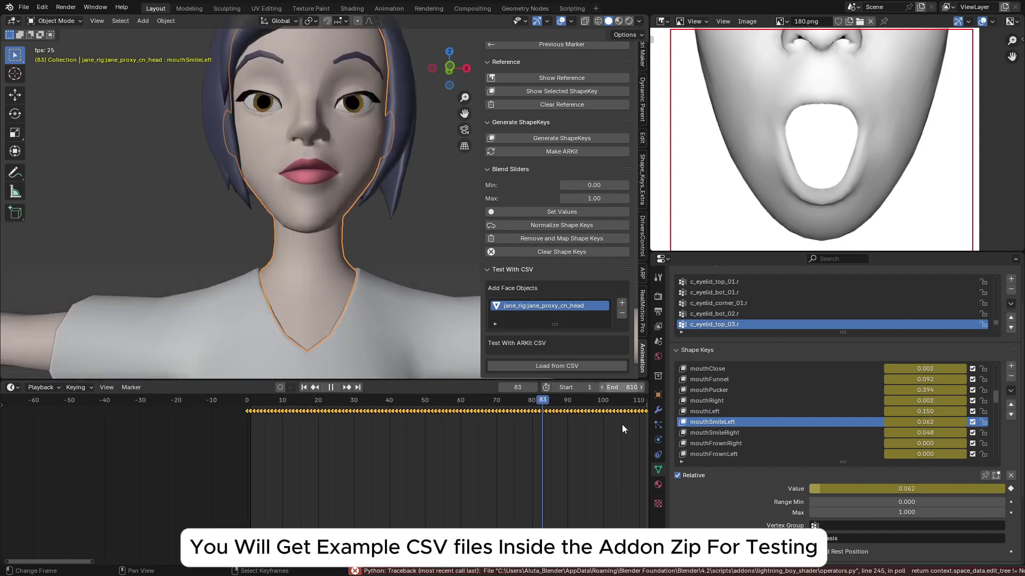
- Review the playing CSV facial animation up close, checking eyelid and mouth movement
scroll(580, 479, "down", 6)
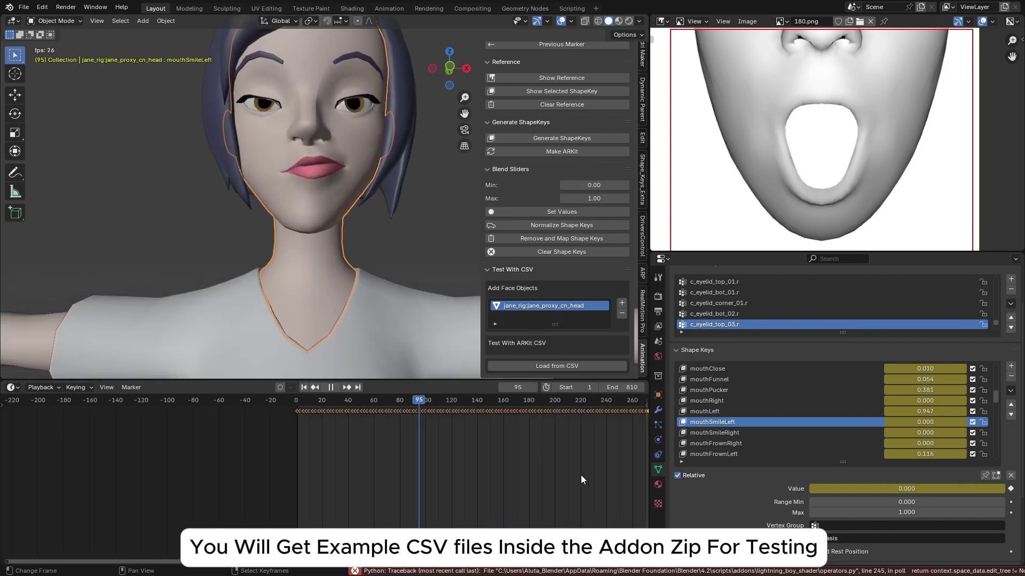
scroll(398, 188, "up", 6)
scroll(374, 187, "down", 5)
middle_click_drag(357, 187, 358, 258, "shift")
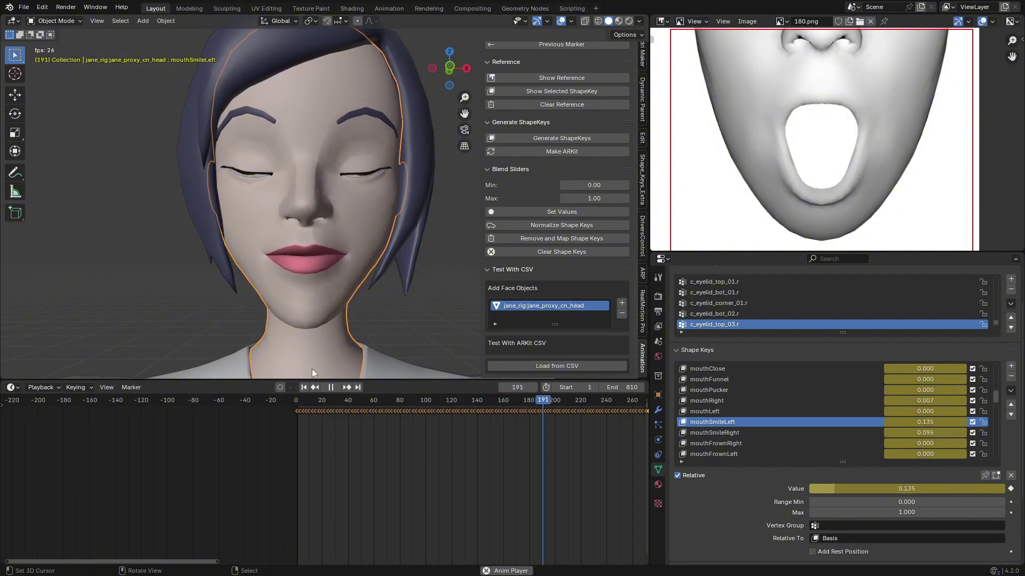
scroll(801, 118, "down", 6)
scroll(779, 107, "up", 3)
middle_click_drag(748, 134, 796, 133)
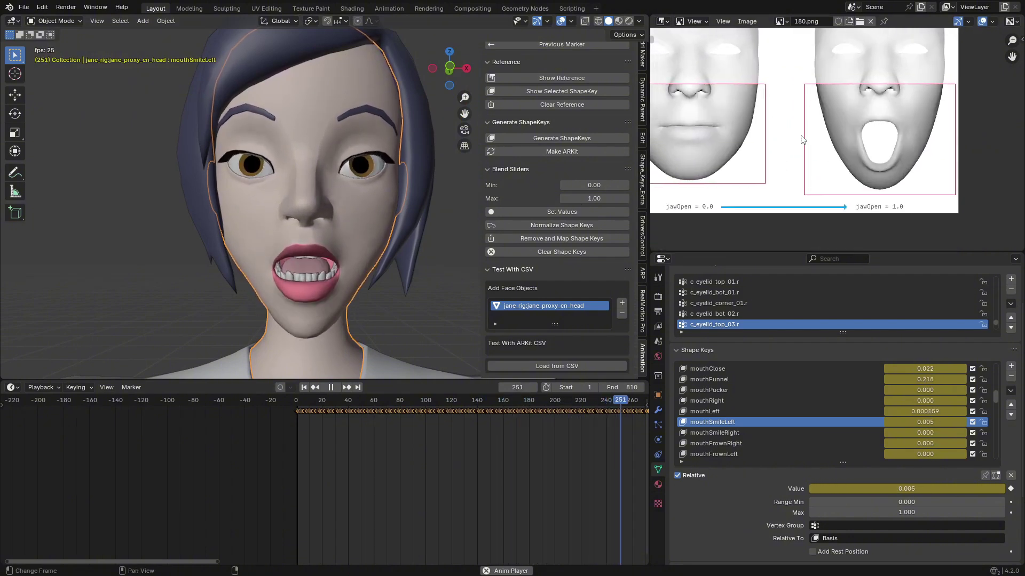
- Clear the loaded reference images and change the Image Editor area to the Outliner
left_click(570, 105)
left_click(660, 23)
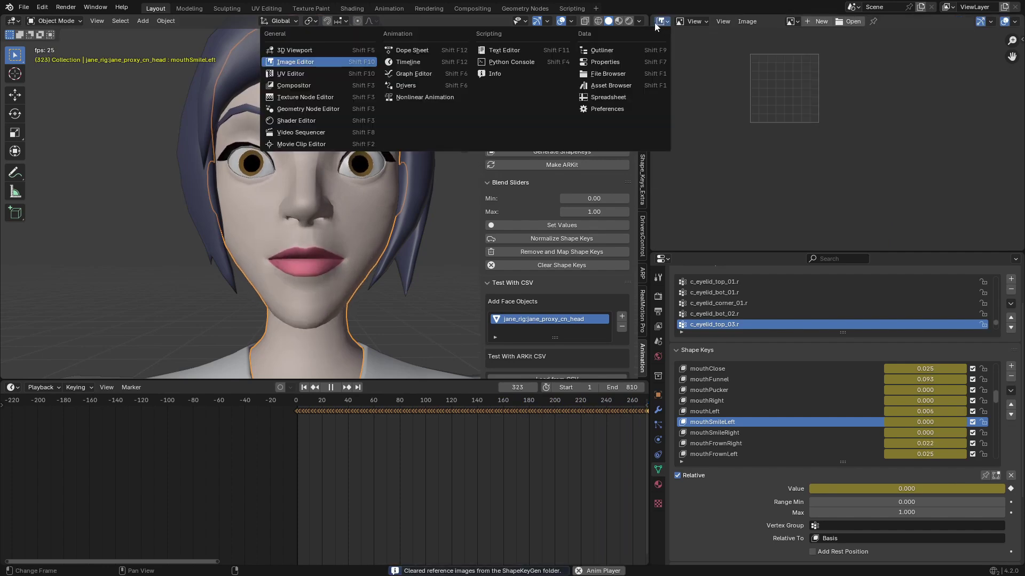
left_click(602, 50)
scroll(430, 460, "down", 5)
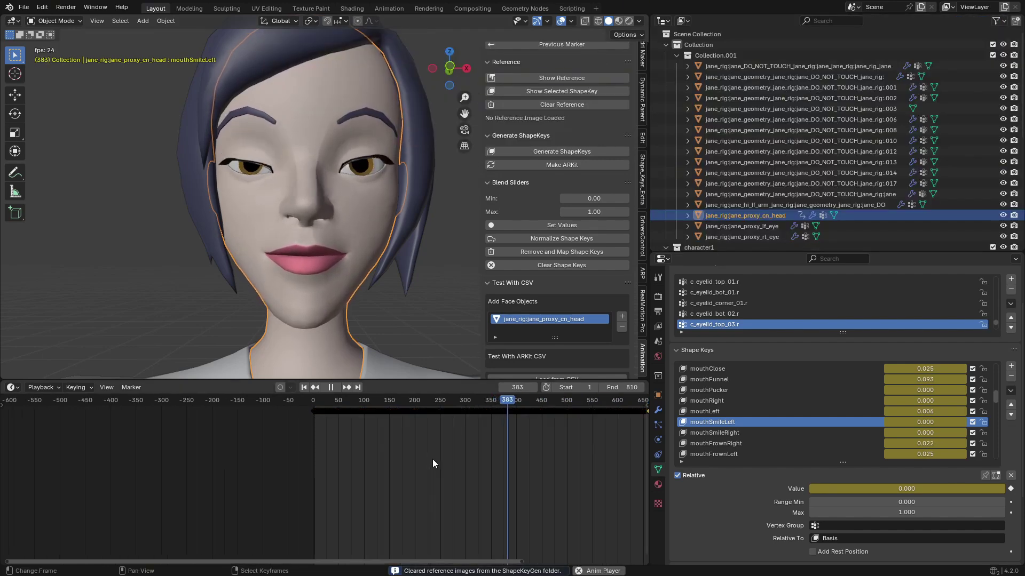
- Clear the head's location, unhide the hidden objects, and put the R_ShapeKeys rig into Pose Mode
scroll(390, 285, "down", 5)
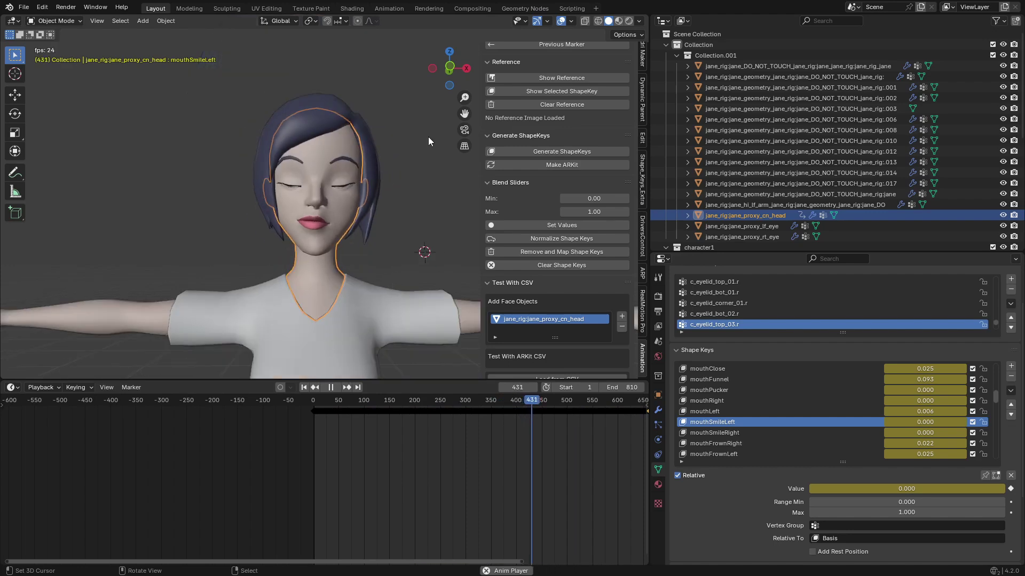
key("alt+g")
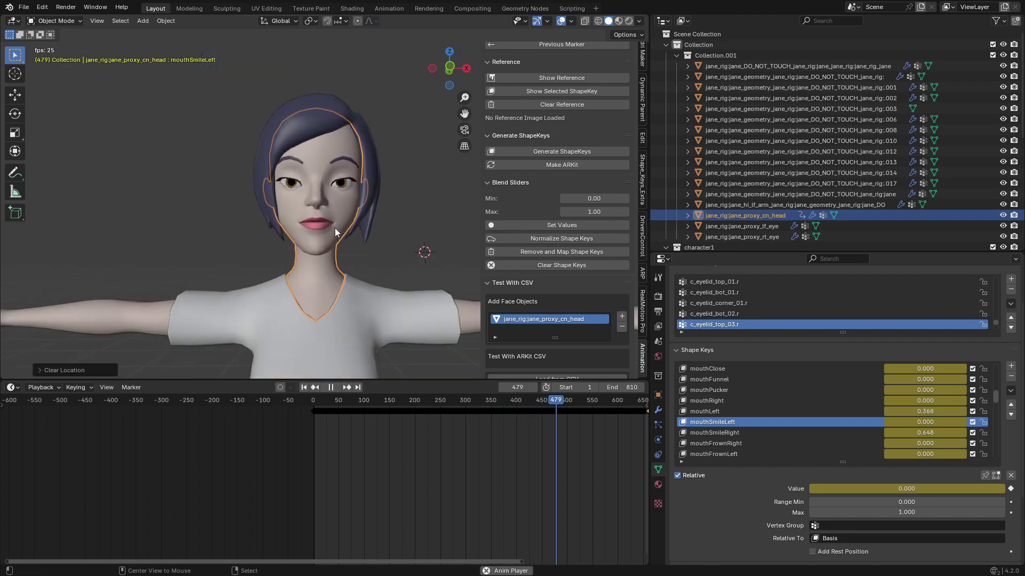
key("alt+h")
left_click(375, 160)
left_click(391, 139)
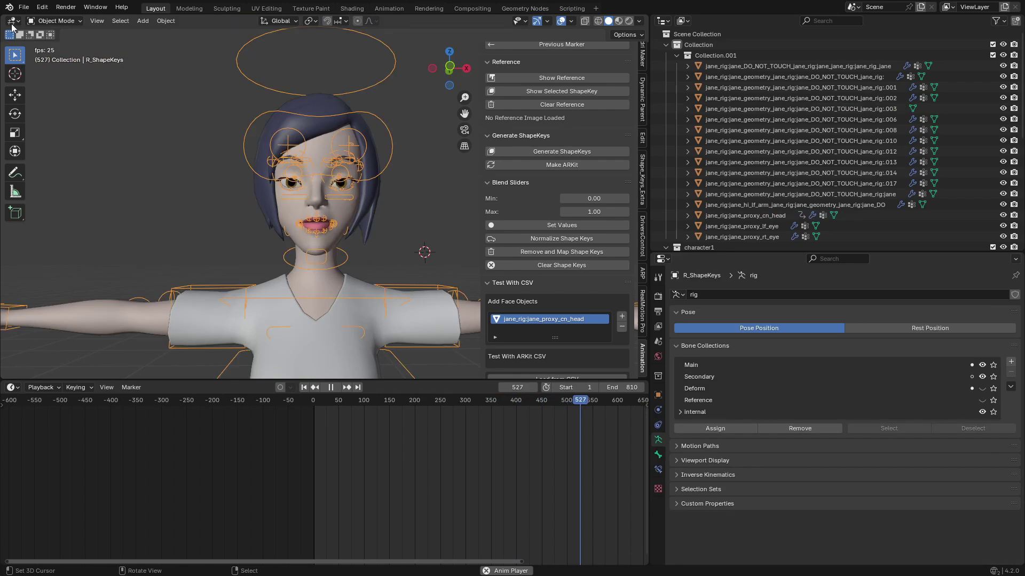
left_click(53, 21)
left_click(59, 60)
- Try moving the rig's c_eye_target.x control sideways during playback, cancelling the move to compare the face up close
left_click_drag(378, 116, 169, 158)
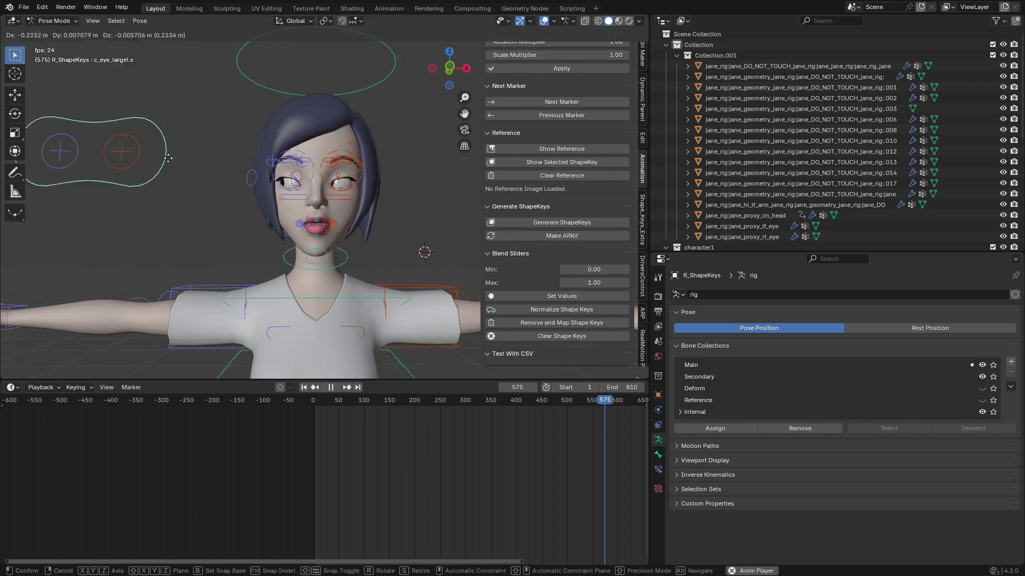
right_click(381, 273)
scroll(381, 274, "up", 3)
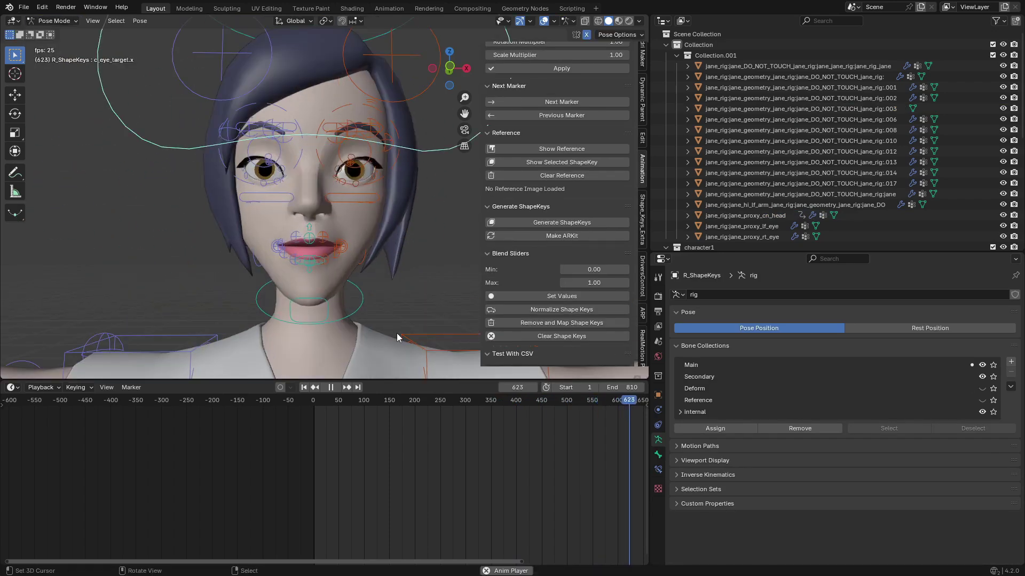
scroll(320, 300, "up", 3)
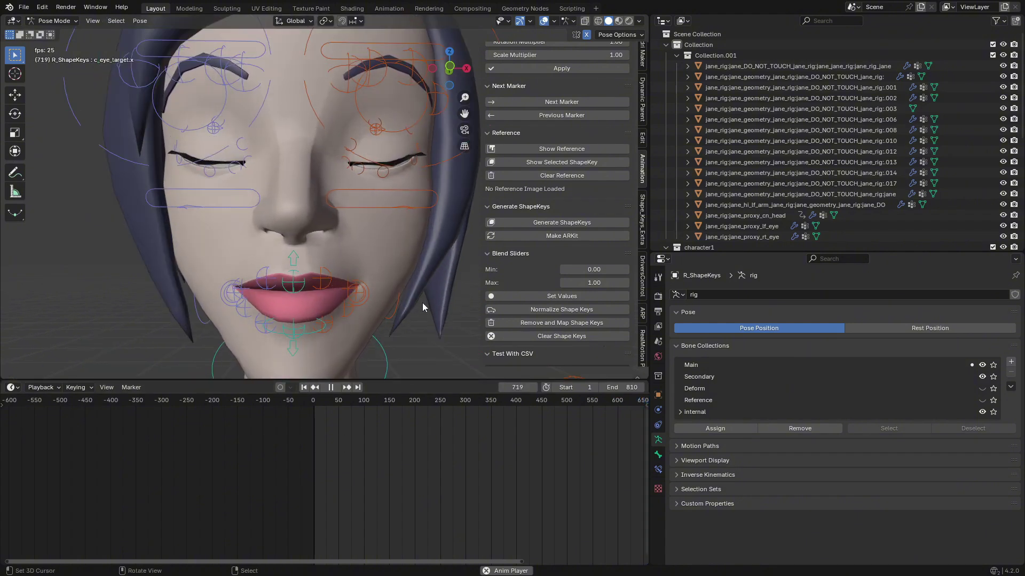
- Stop the facial playback, bring up the RealMotion Pro add-on, and return to frame 1
scroll(421, 302, "down", 5)
key("space")
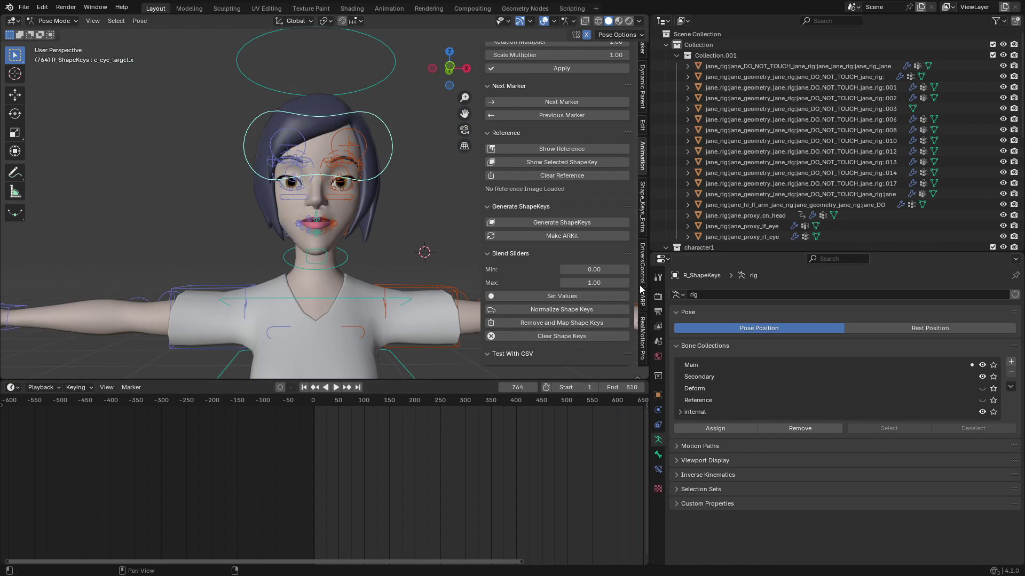
left_click(641, 334)
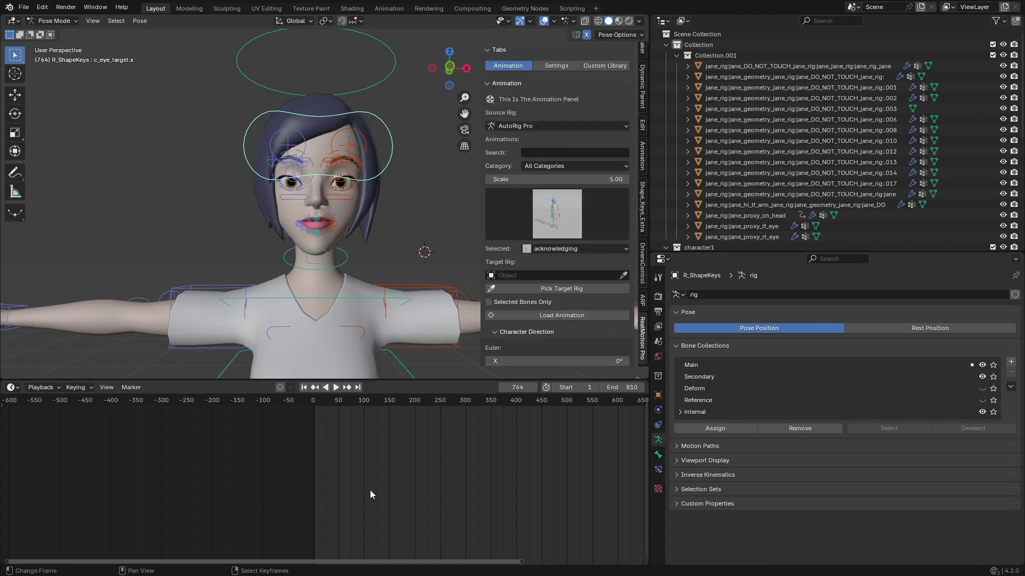
left_click(303, 388)
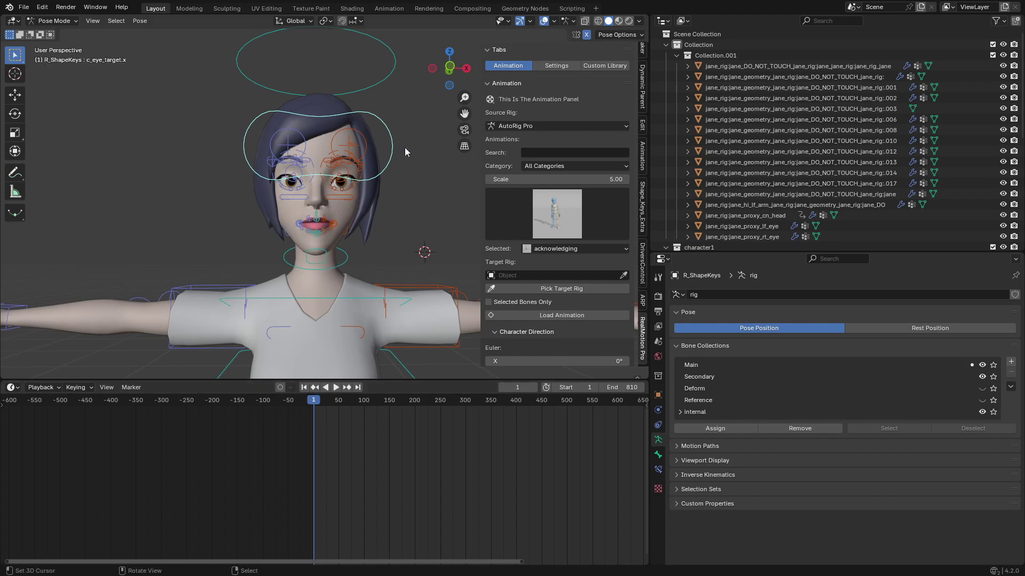
- Look through RealMotion Pro's source rig types and the thumbnails of its animation library
left_click(511, 127)
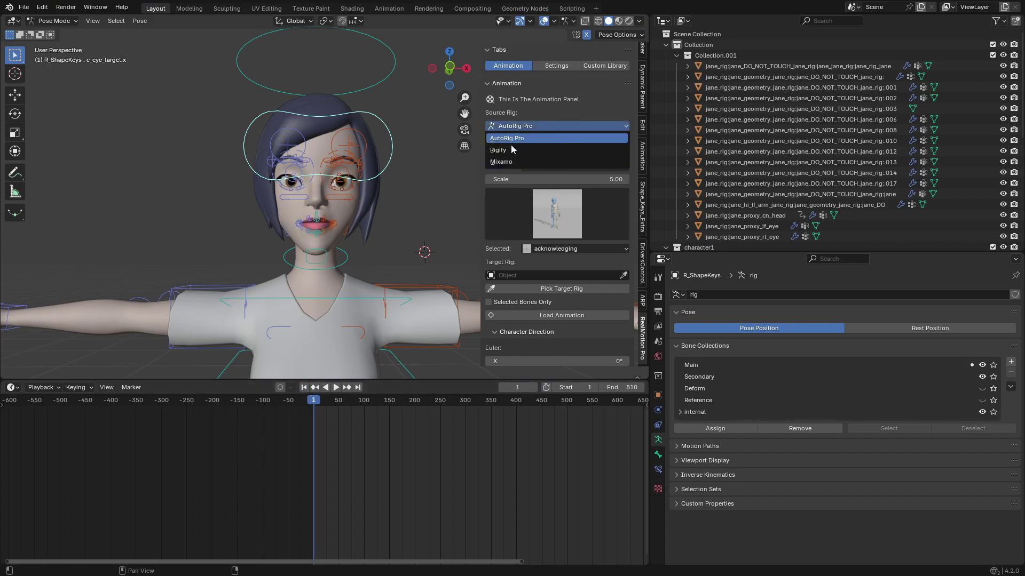
scroll(330, 224, "down", 5)
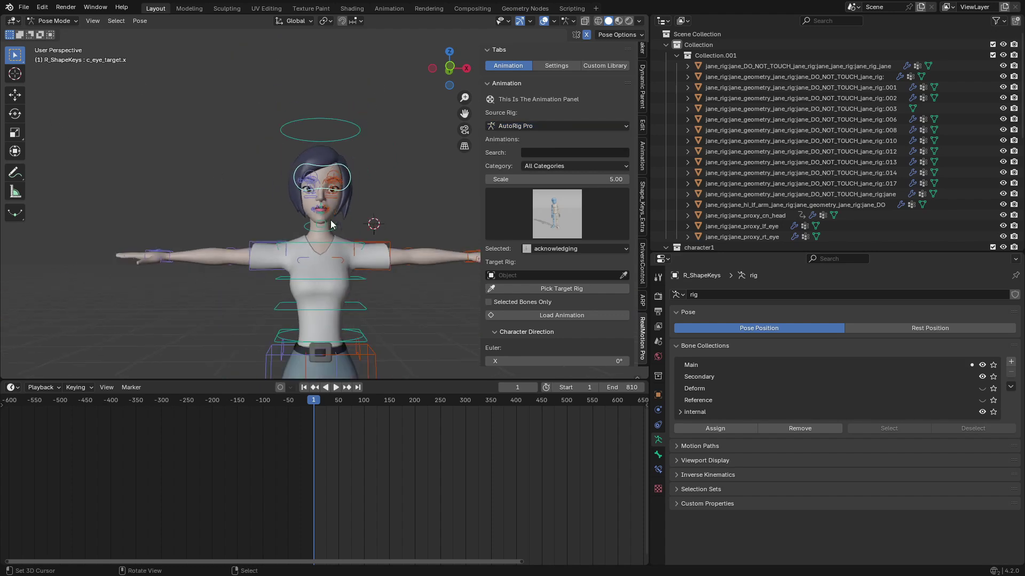
scroll(338, 300, "down", 2)
left_click(553, 219)
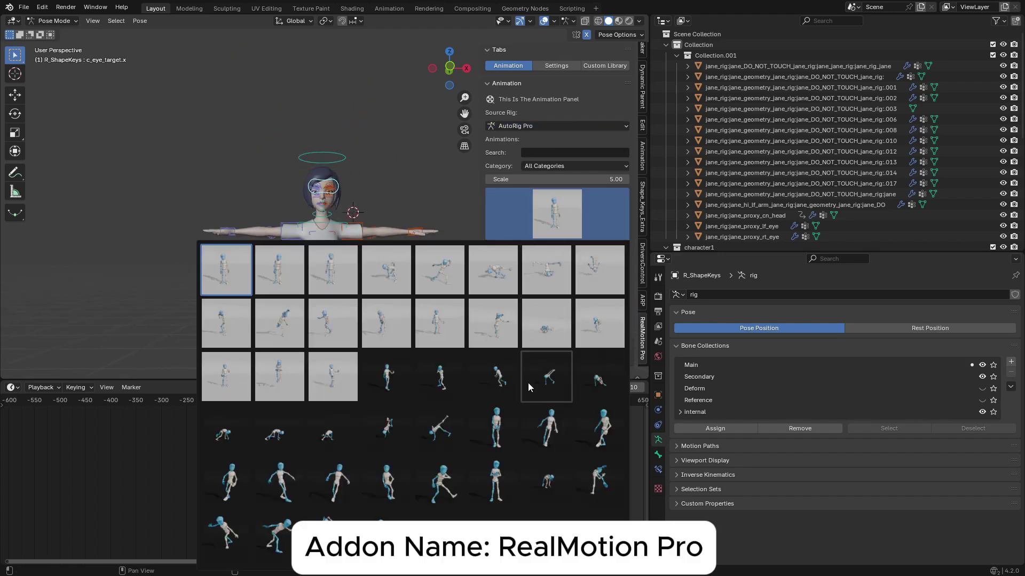
scroll(534, 480, "down", 8)
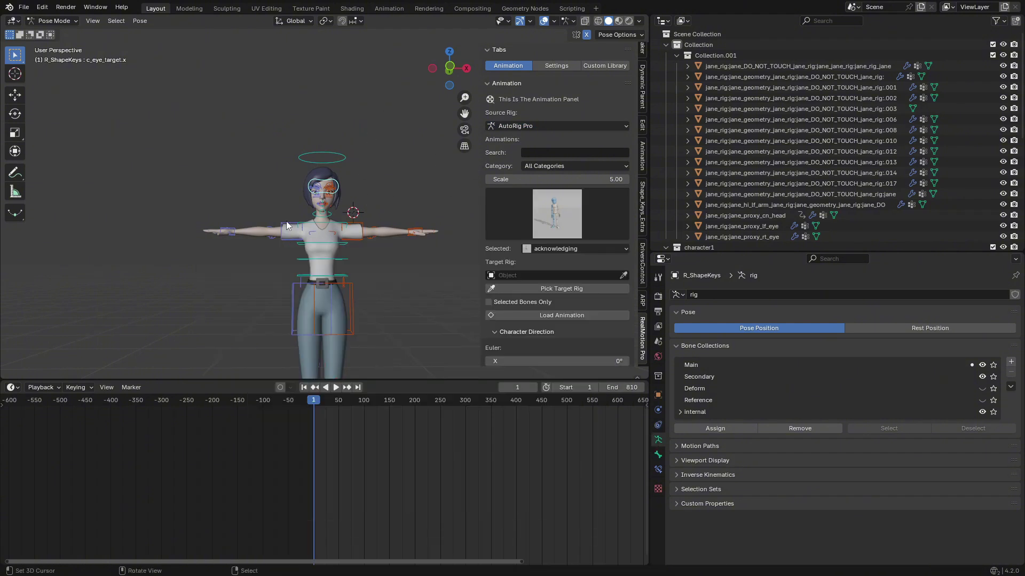
- Assign R_ShapeKeys as the rig in RealMotion Pro's settings, switch it to FK, and collapse the Collection in the Outliner
scroll(225, 191, "up", 5)
middle_click_drag(335, 297, 186, 159)
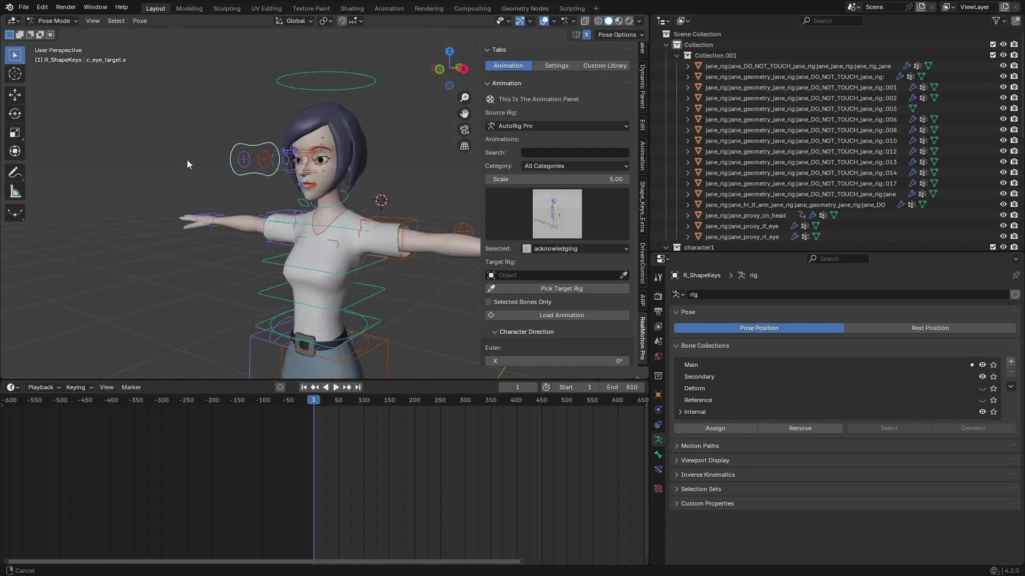
left_click(563, 69)
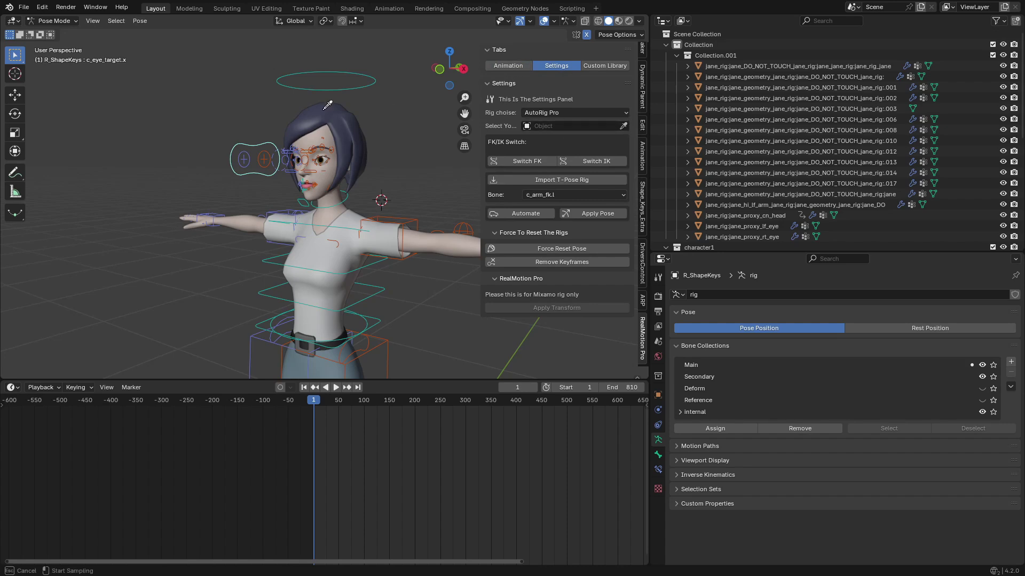
left_click(527, 159)
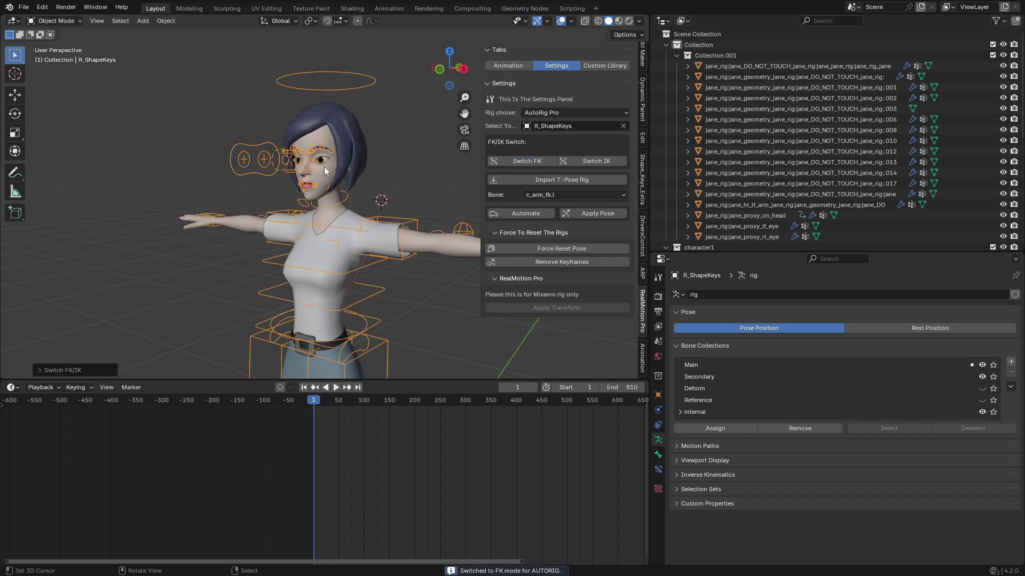
scroll(222, 155, "down", 2)
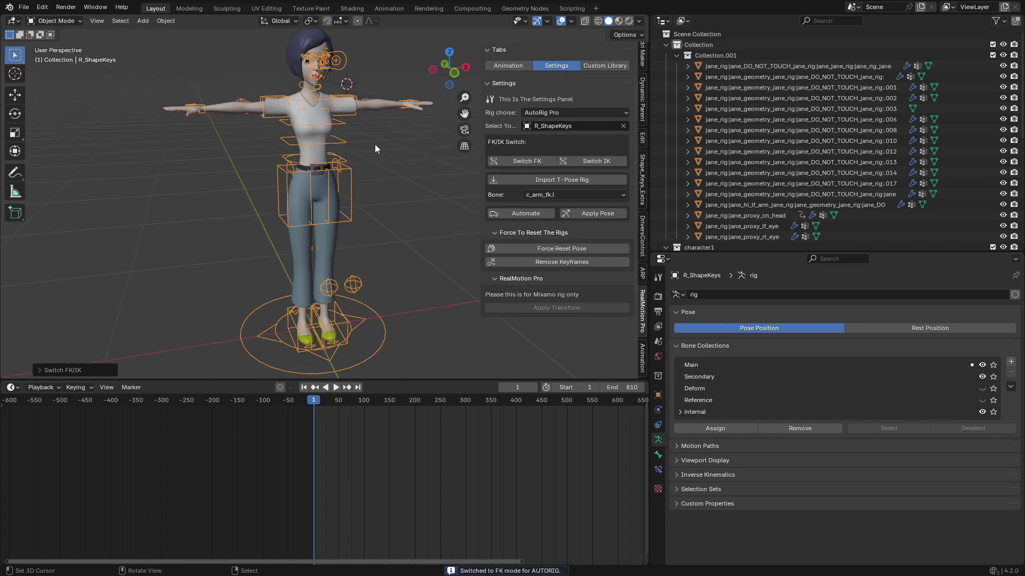
middle_click_drag(374, 144, 326, 143)
left_click(667, 47)
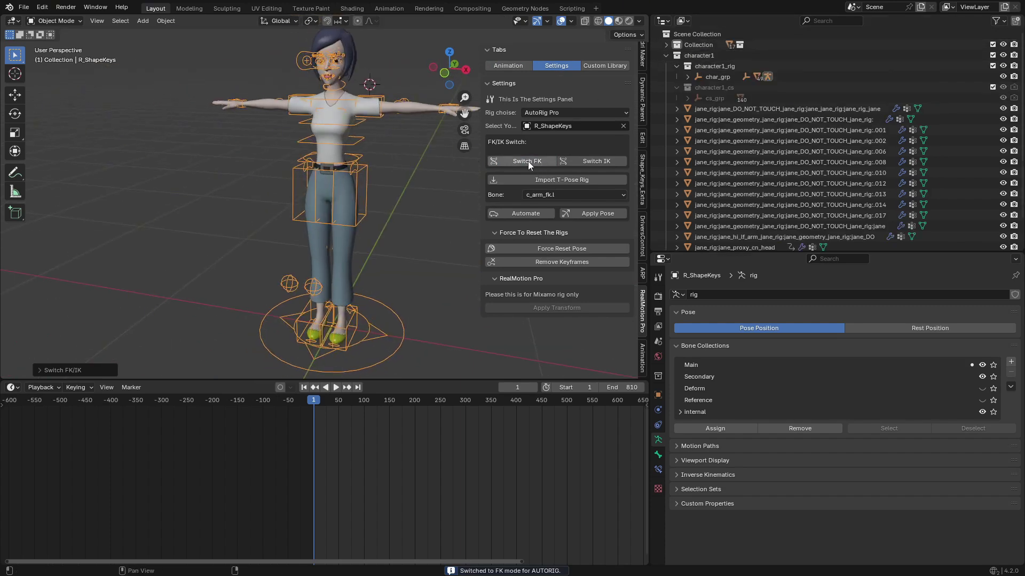
- Import the T-pose rig for AutoRig Pro, automate the bone calculation, and apply the result as the rig's rest pose
left_click(539, 181)
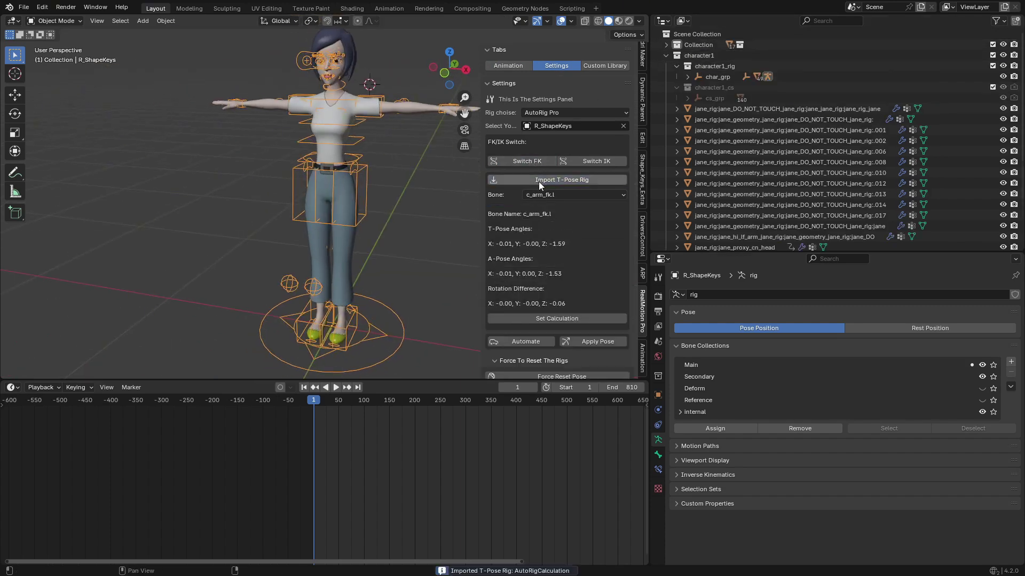
left_click(537, 112)
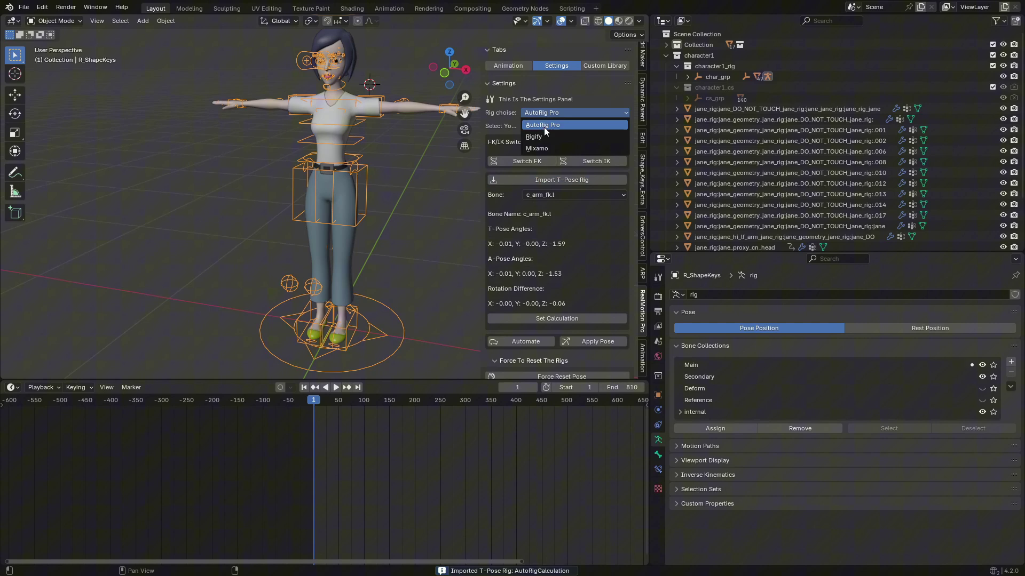
left_click(526, 341)
left_click(504, 376)
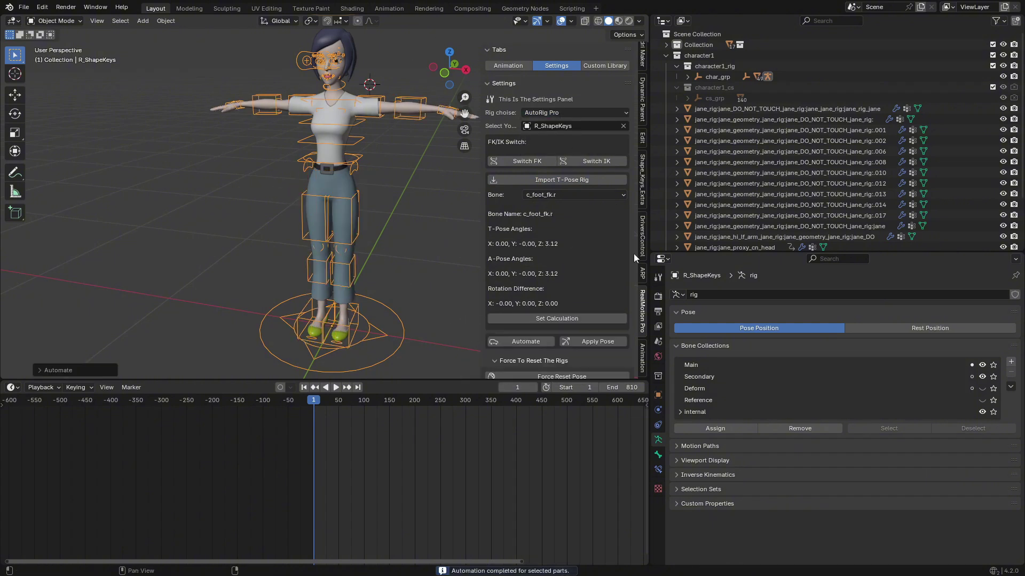
left_click(572, 341)
- Play back the facial animation from frame 1 and check the face up close with the applied pose
scroll(298, 276, "up", 3)
key("space")
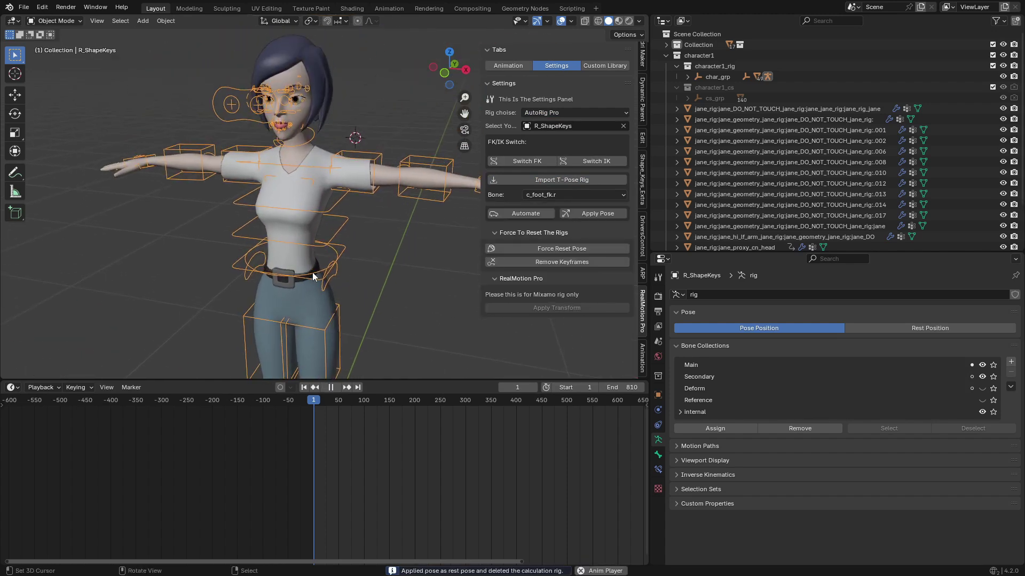
scroll(321, 225, "up", 5)
- Pick R_ShapeKeys as RealMotion Pro's target rig and choose the walking animation by searching for WALK
left_click(508, 66)
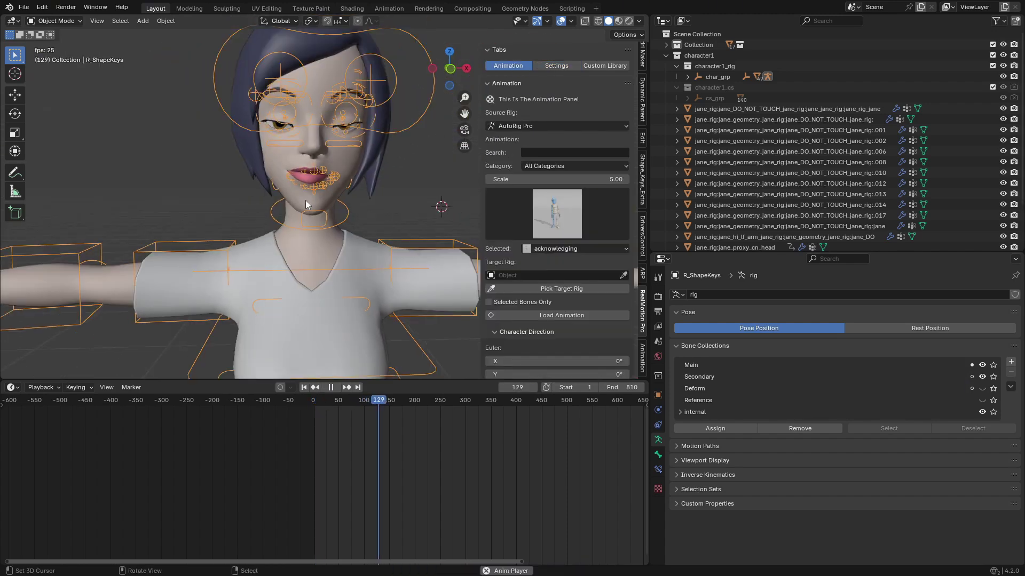
key("space")
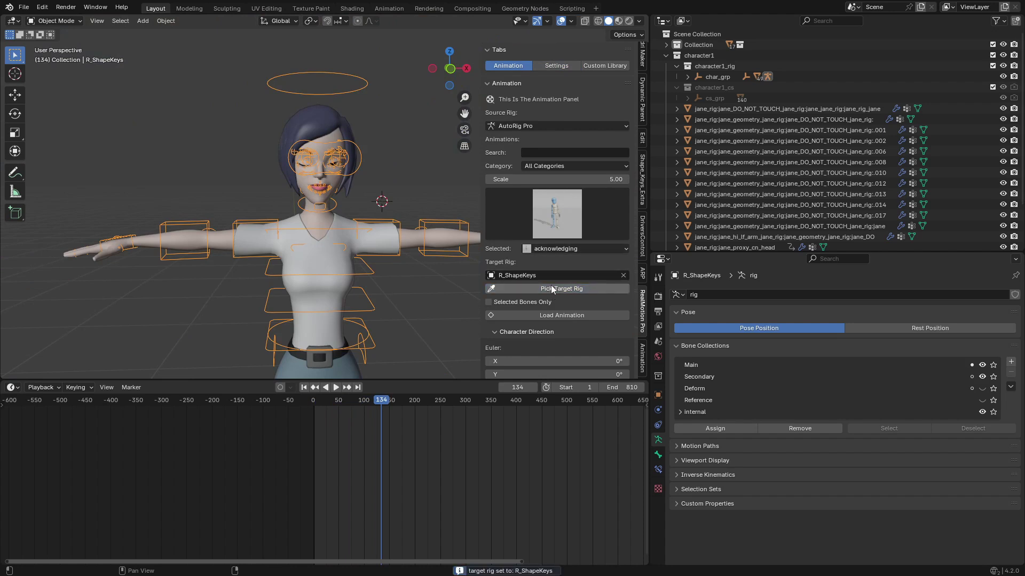
left_click(543, 153)
left_click(542, 249)
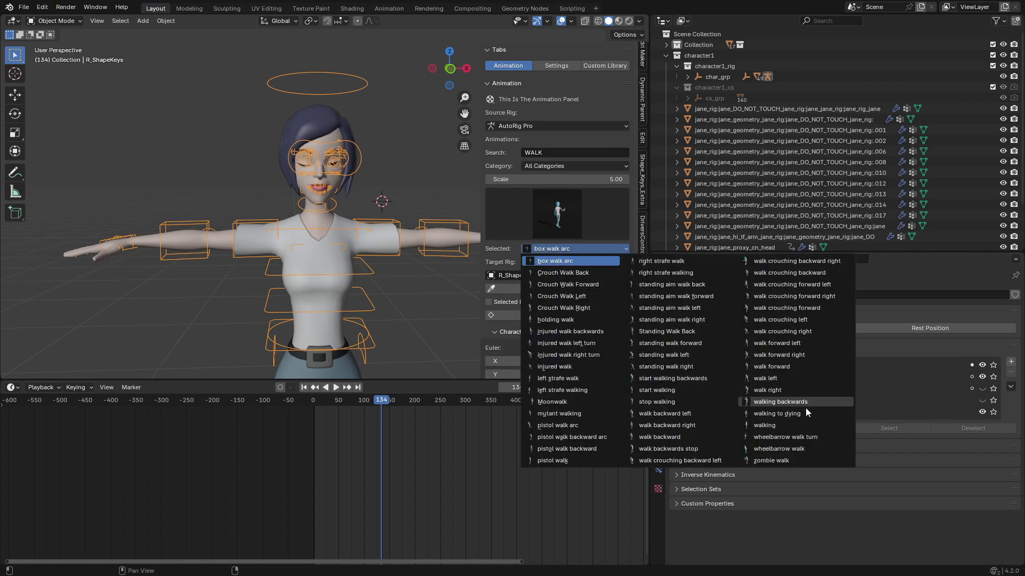
left_click(782, 422)
- Load the walking animation onto R_ShapeKeys at frame 1 and play it from the side
left_click(303, 388)
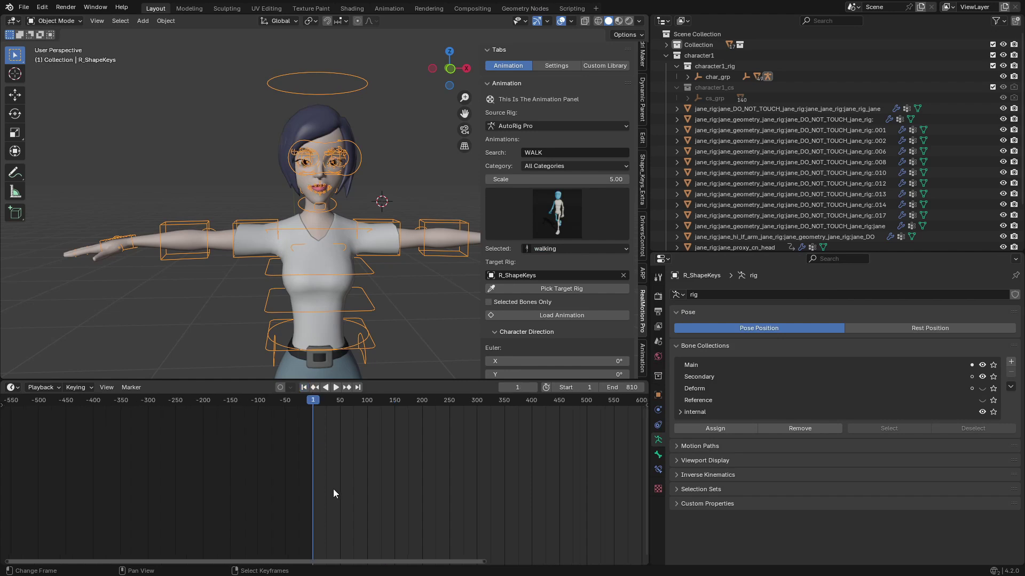
scroll(330, 489, "up", 5)
left_click(523, 315)
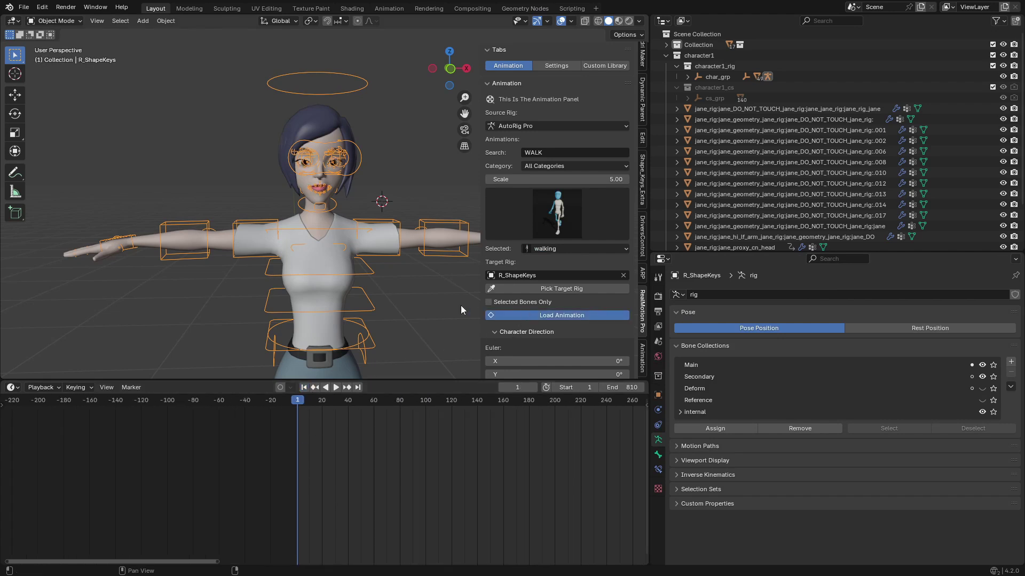
middle_click_drag(323, 261, 222, 255)
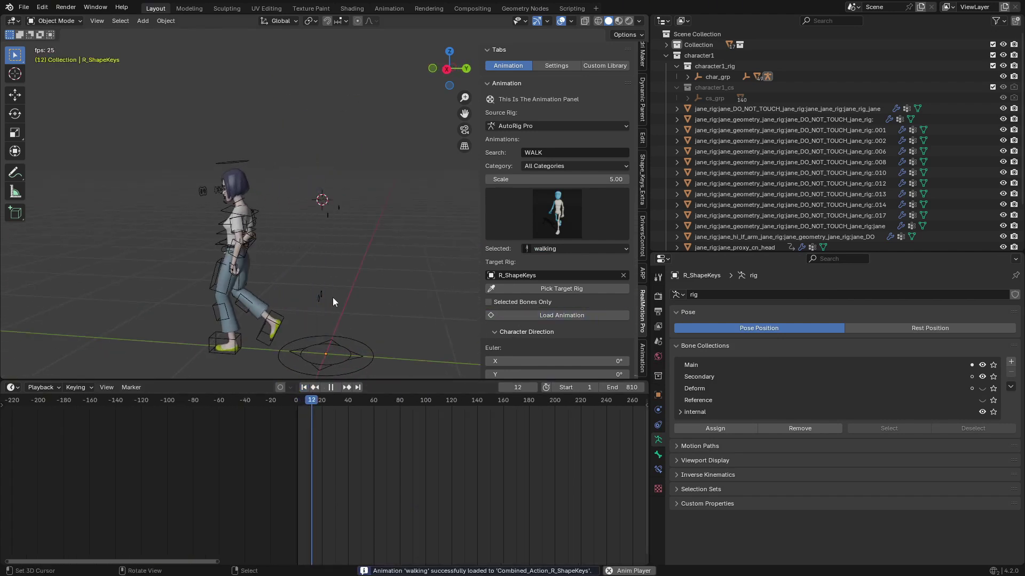
key("space")
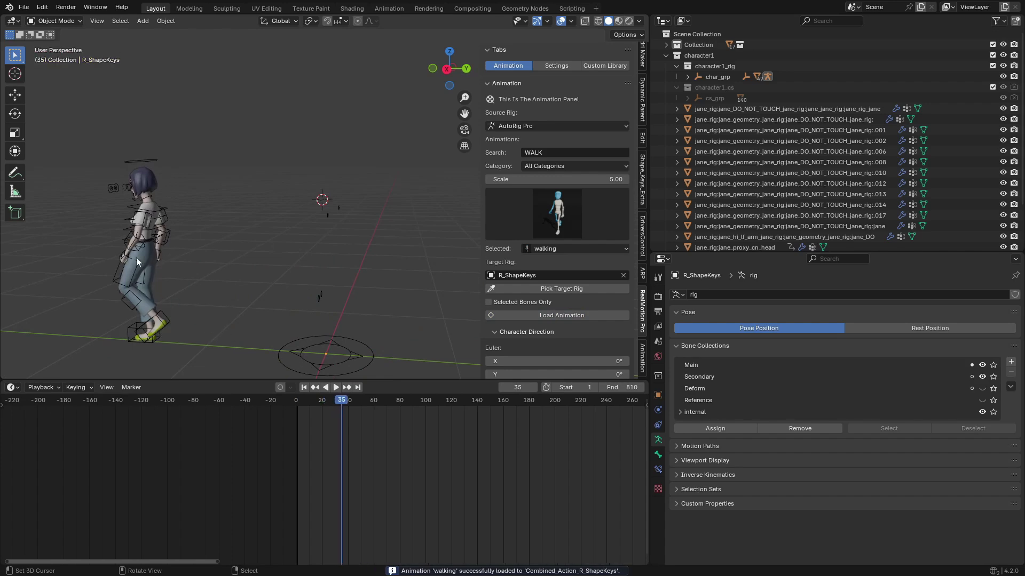
- Select the R_ShapeKeys rig and replay the walk from the start, checking the body and then the face up close
right_click(163, 237)
left_click_drag(302, 414, 296, 432)
scroll(294, 430, "up", 5)
key("space")
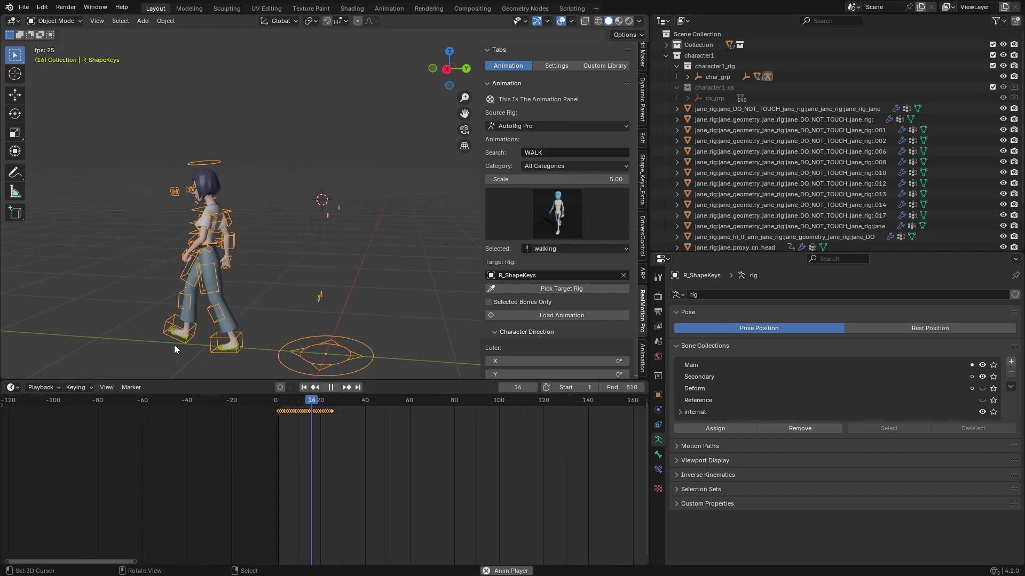
key("space")
middle_click_drag(335, 303, 403, 268)
scroll(402, 265, "up", 3)
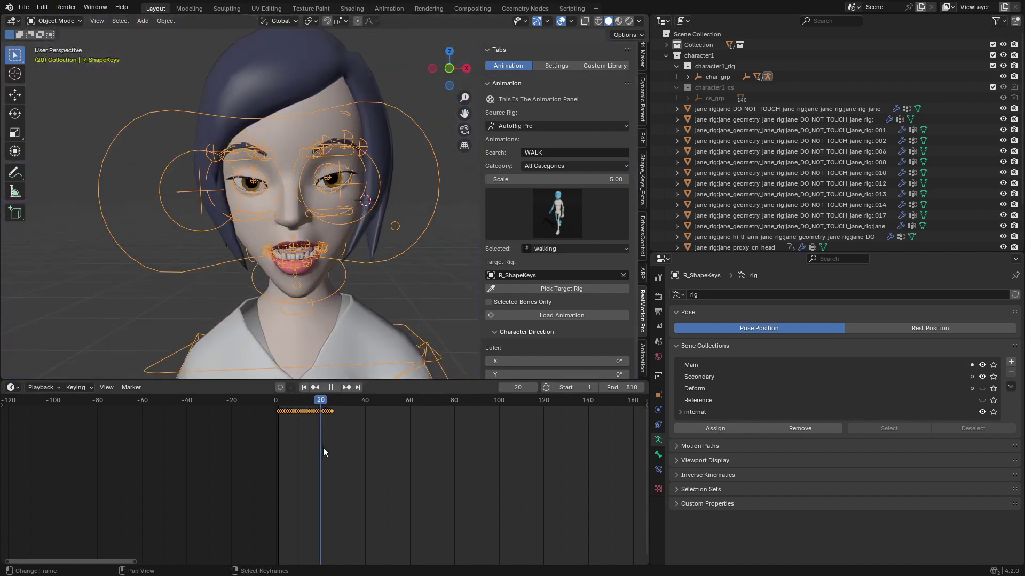
- Load the walking animation a second time at frame 26 and play back the extended walk
left_click_drag(322, 447, 360, 419)
scroll(303, 439, "up", 10)
scroll(364, 304, "down", 5)
scroll(267, 466, "up", 2)
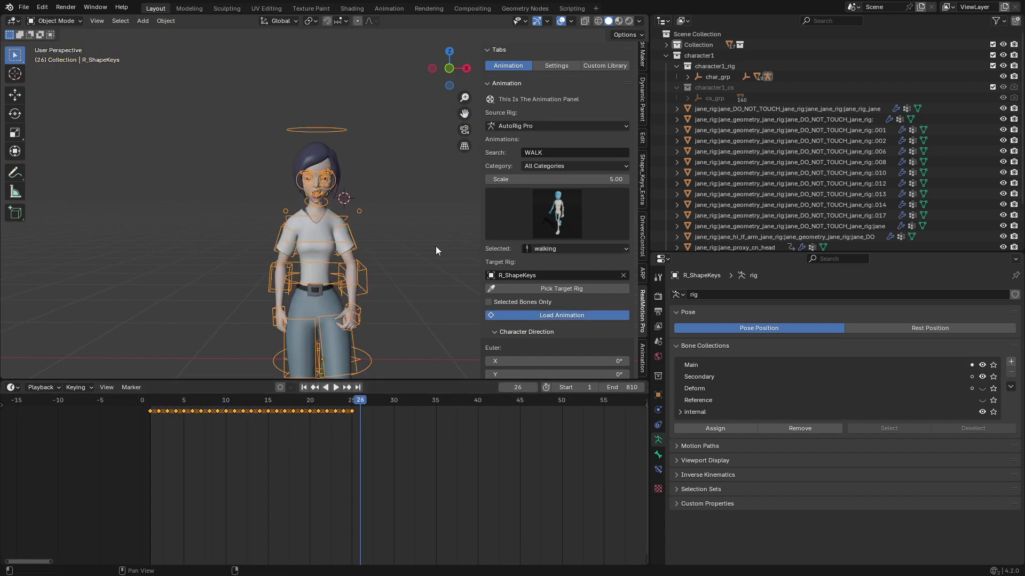
scroll(501, 272, "down", 10)
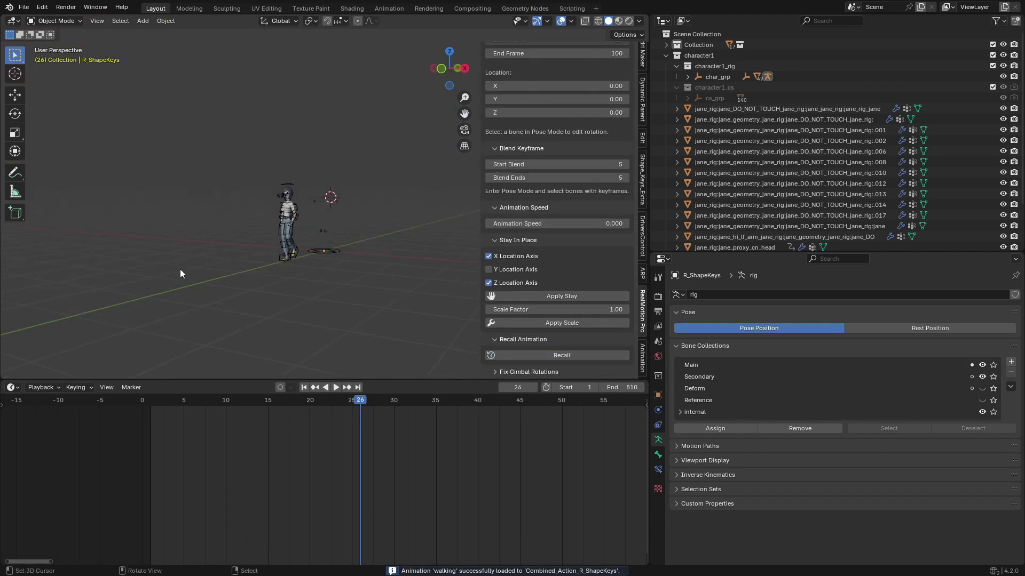
key("space")
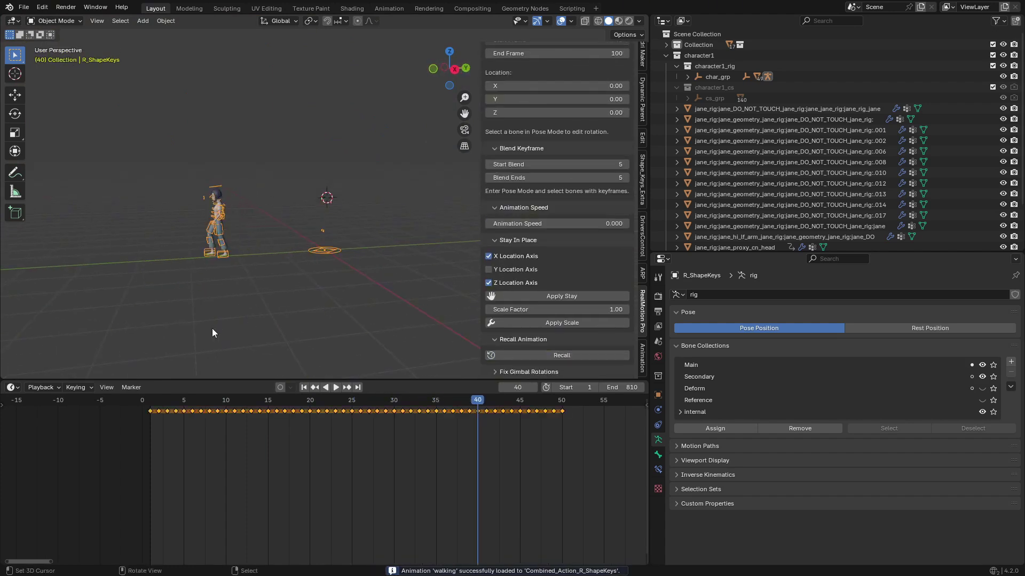
key("space")
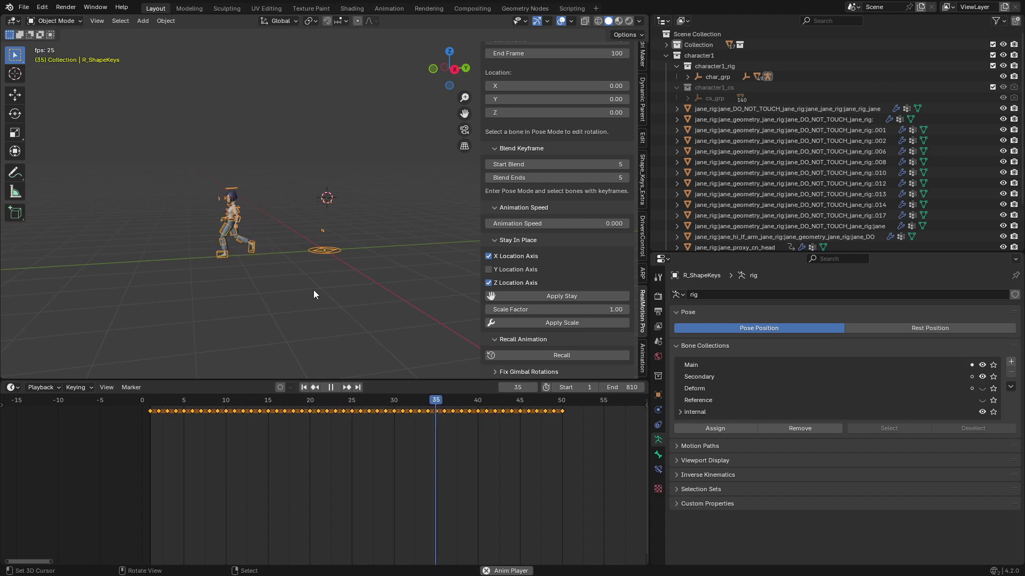
key("space")
- Append a third walking animation at frame 51 and play back the longer walk from the side
middle_click_drag(503, 418, 271, 494)
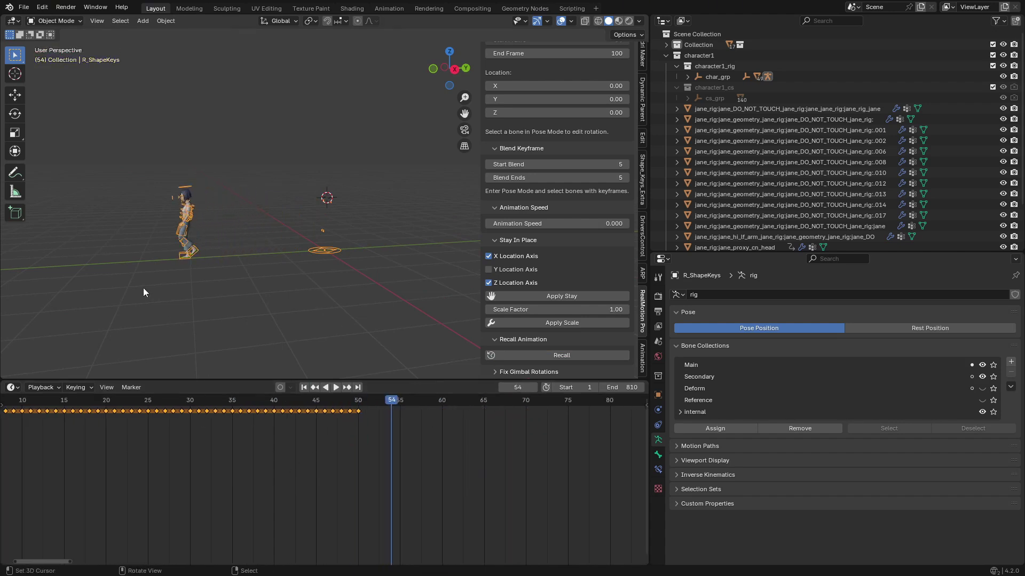
key("space")
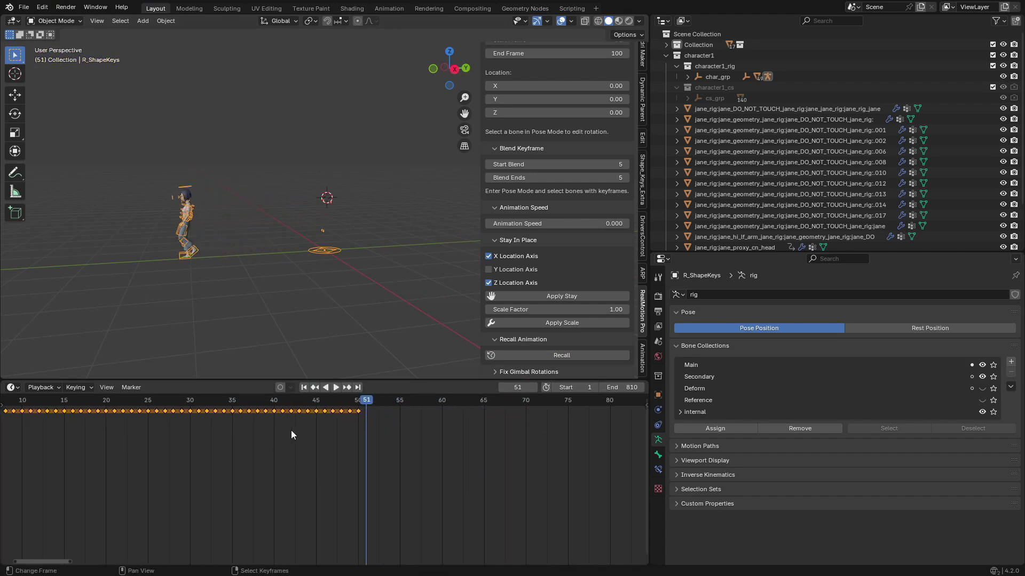
scroll(581, 152, "up", 10)
left_click(570, 201)
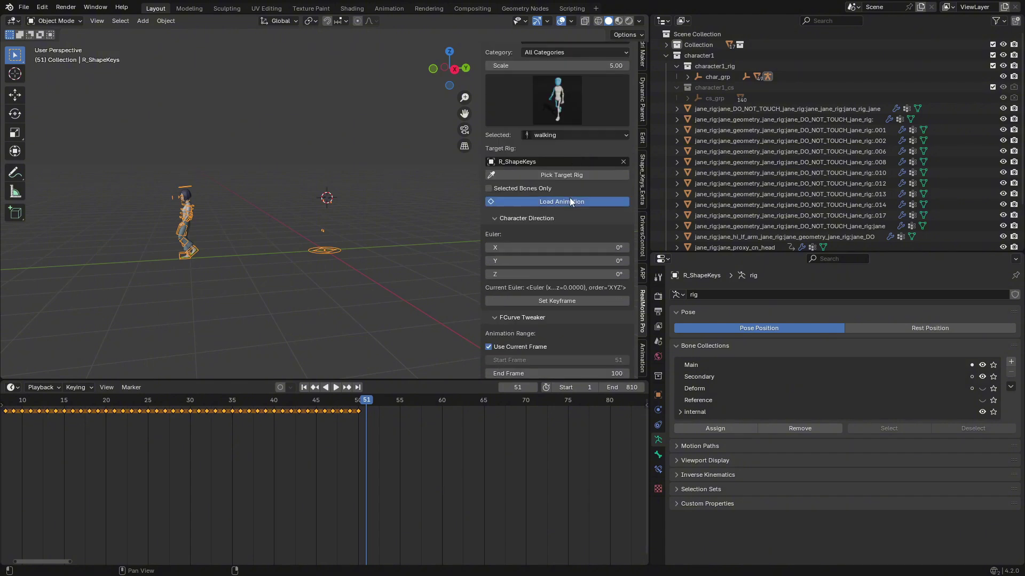
scroll(581, 242, "down", 15)
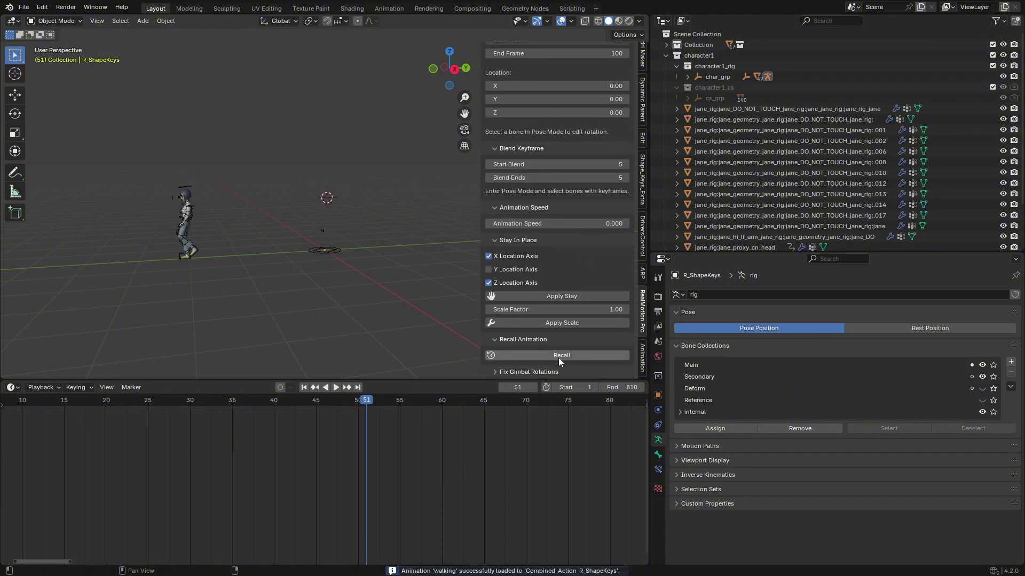
key("space")
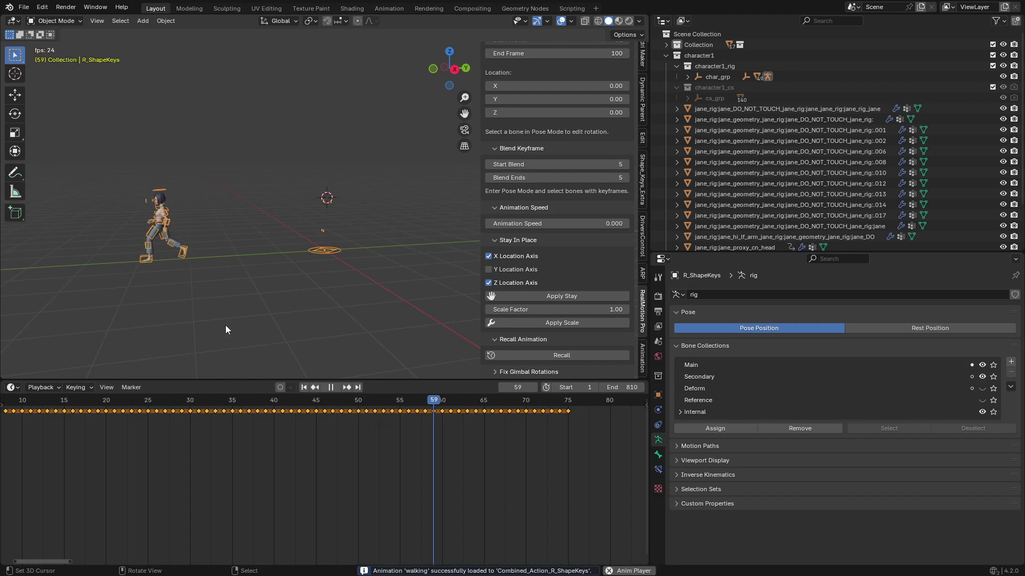
scroll(224, 326, "down", 3)
scroll(211, 360, "up", 3)
key("space")
- Append the zombie run animation to R_ShapeKeys at frame 76 and play back the transition from the walk
left_click(562, 418)
middle_click_drag(551, 419, 361, 432)
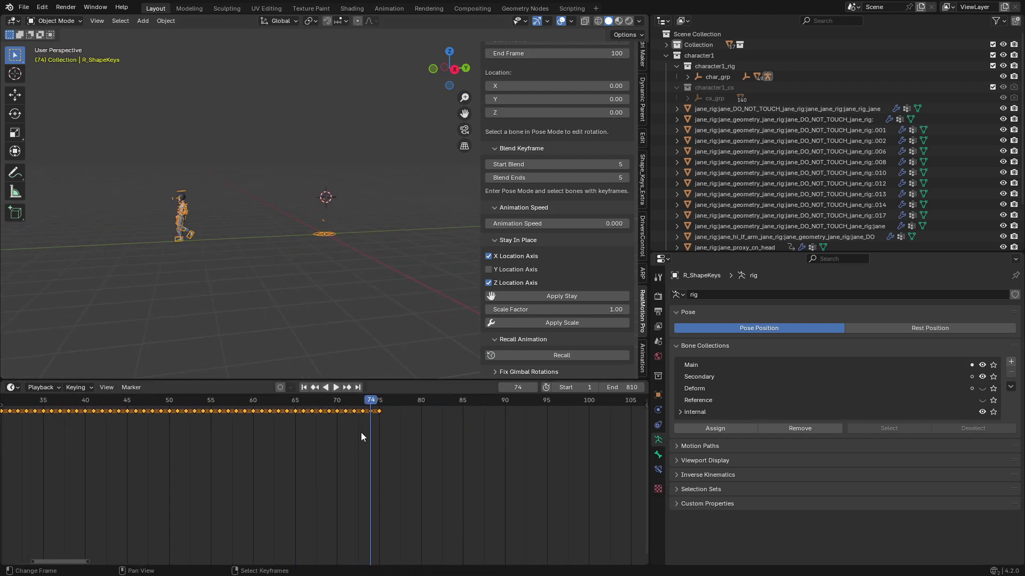
key("space")
scroll(514, 216, "up", 10)
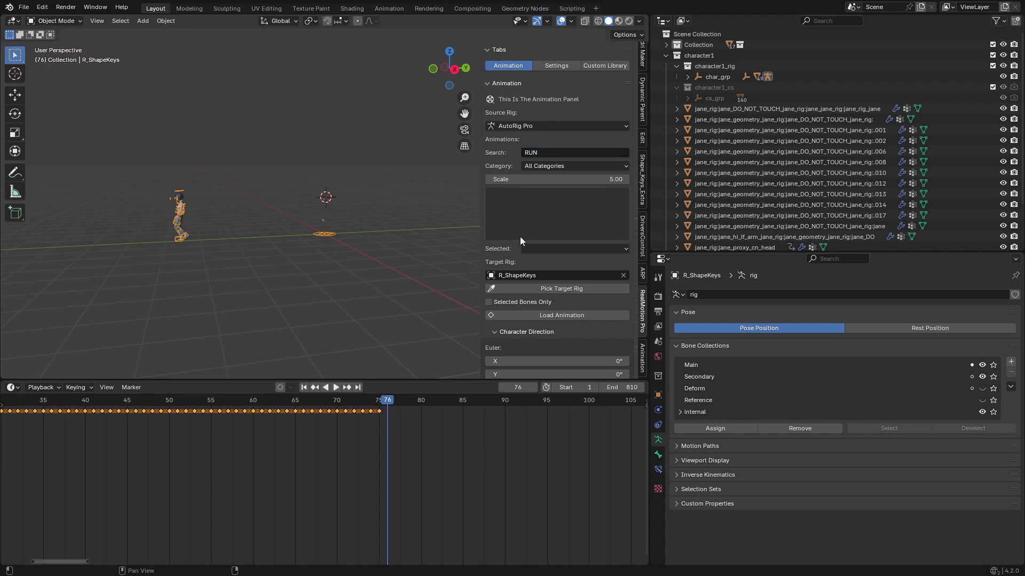
left_click(537, 249)
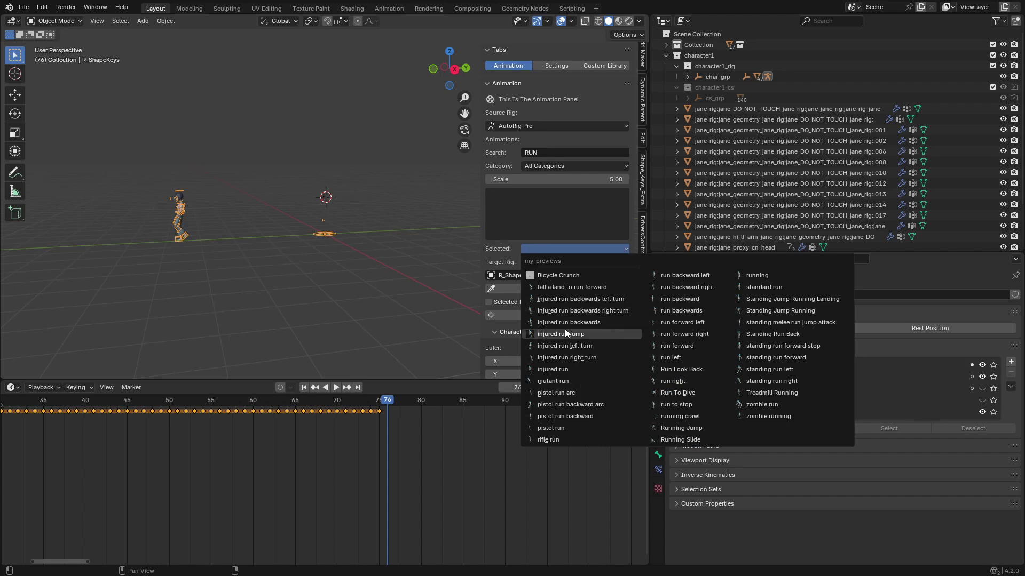
left_click(802, 401)
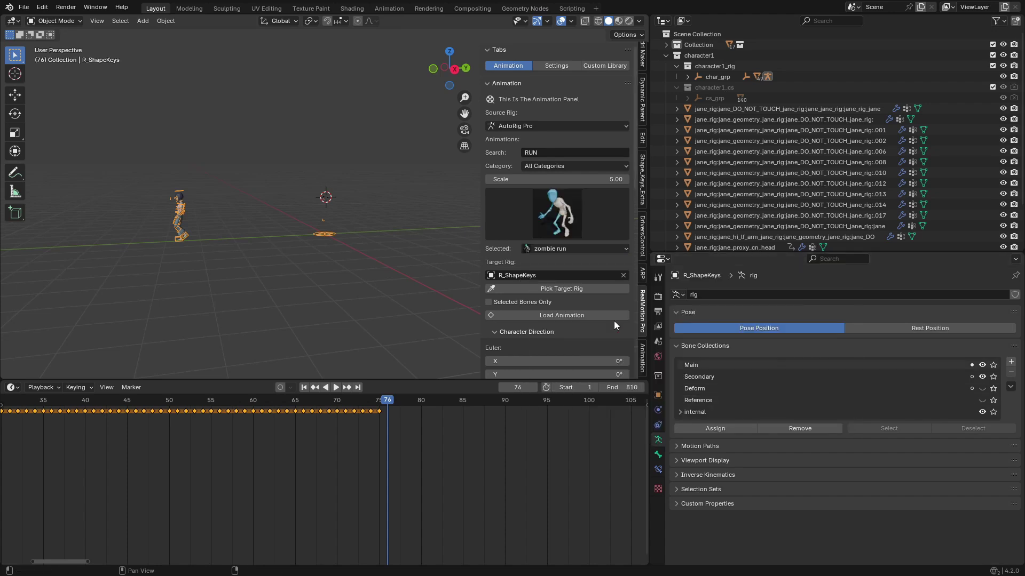
left_click(560, 314)
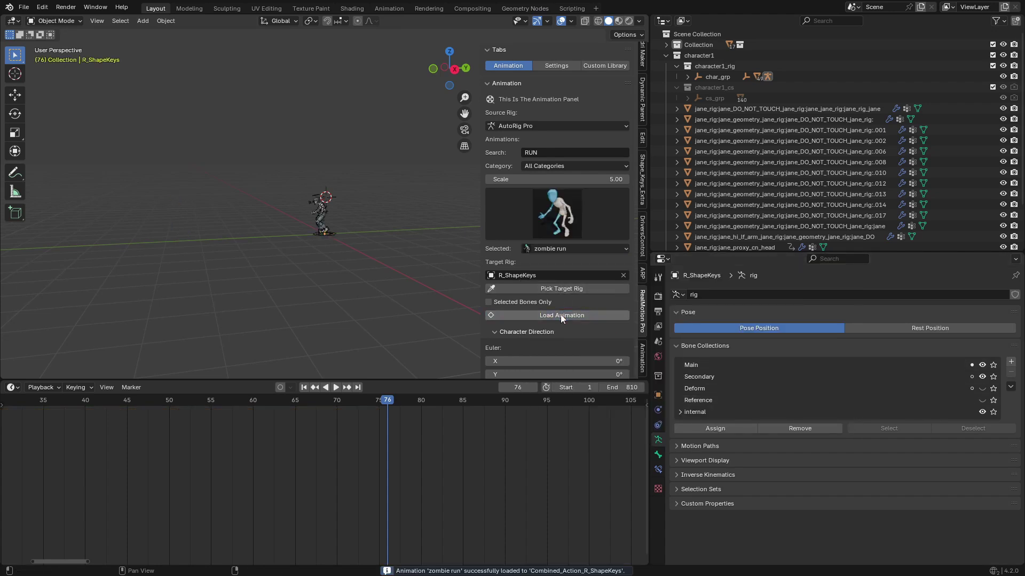
scroll(561, 315, "down", 10)
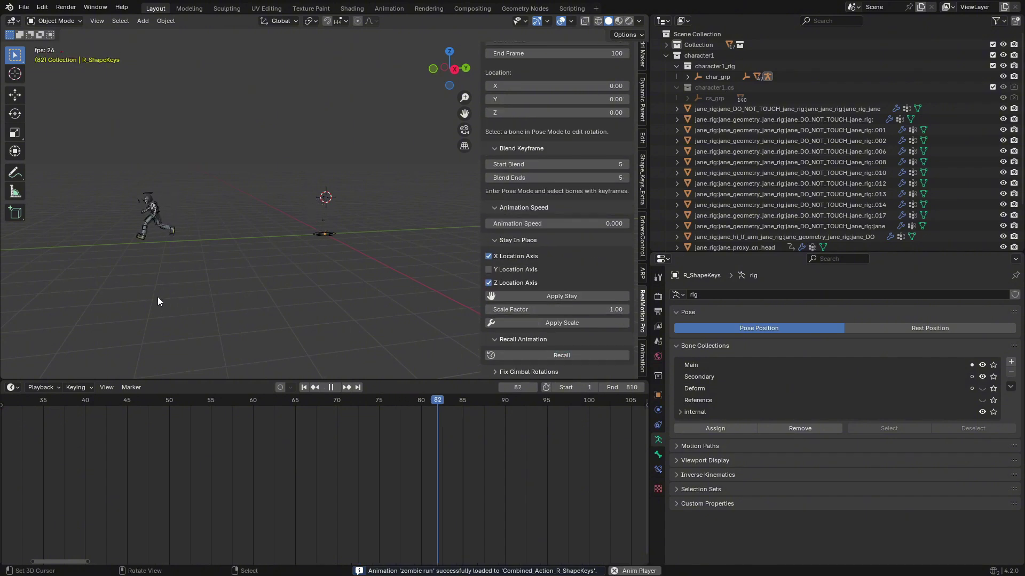
key("space")
- Replay the combined motion from the front with overlays toggled, and set up a camera view of the face beside the main viewport
right_click(125, 198)
scroll(494, 515, "up", 2)
left_click_drag(494, 480, 361, 421)
key("space")
key("KP_1")
key("alt+shift+z")
scroll(402, 312, "up", 7)
scroll(402, 312, "down", 4)
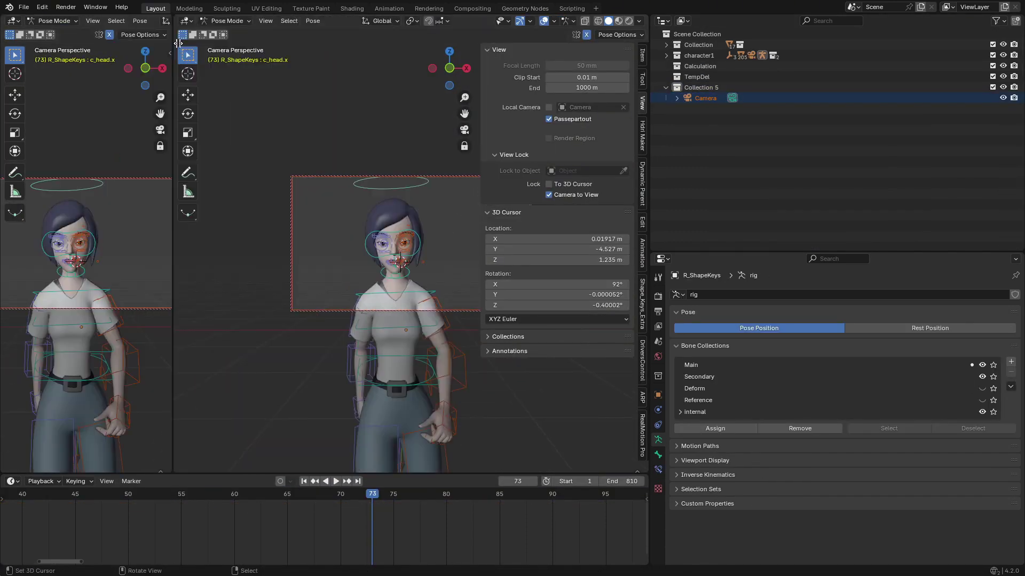
key("KP_0")
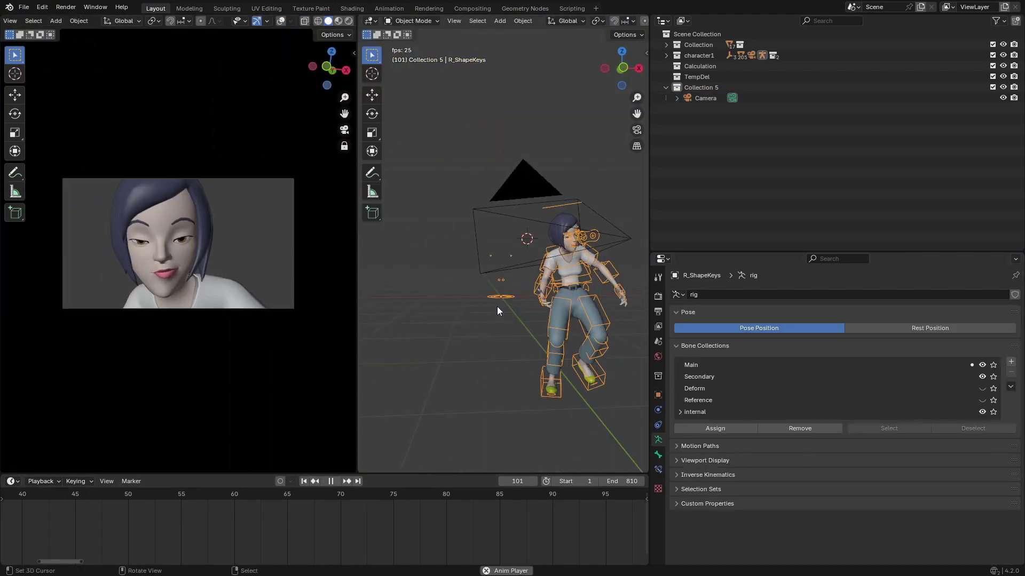
- Search the animation library for JUMP and append a jump animation to R_ShapeKeys at frame 96
left_click(699, 152)
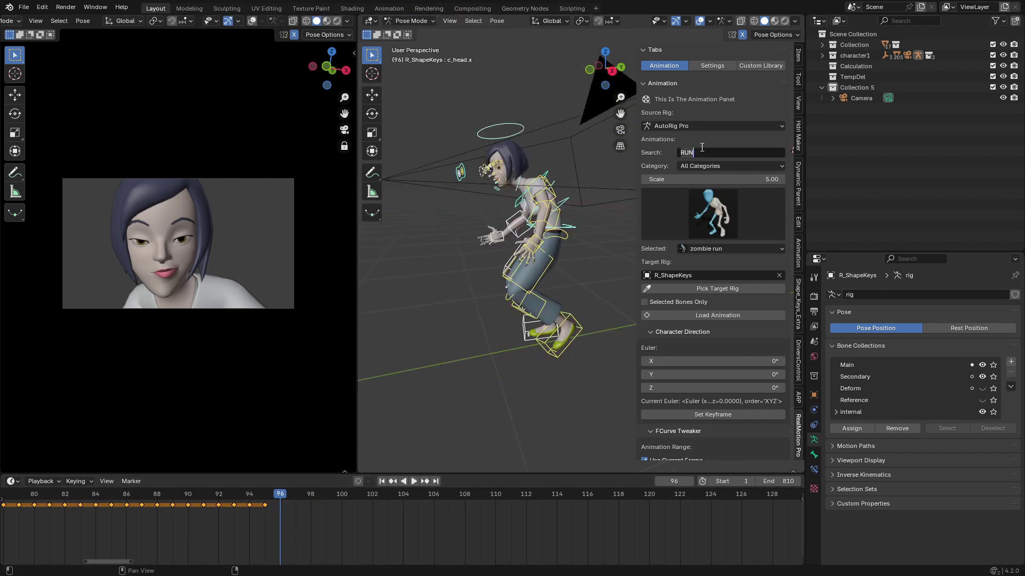
type("JUMP")
left_click(720, 249)
left_click(809, 334)
scroll(710, 240, "down", 7)
left_click(670, 168)
scroll(670, 173, "down", 10)
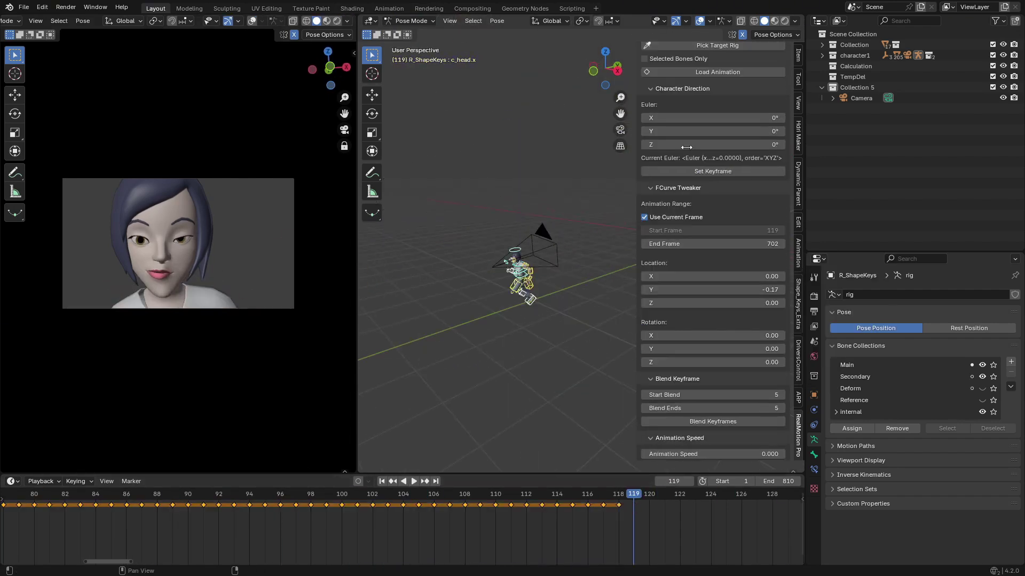
- Append the Entering Car animation to R_ShapeKeys at frame 119 and play it back
left_click(709, 248)
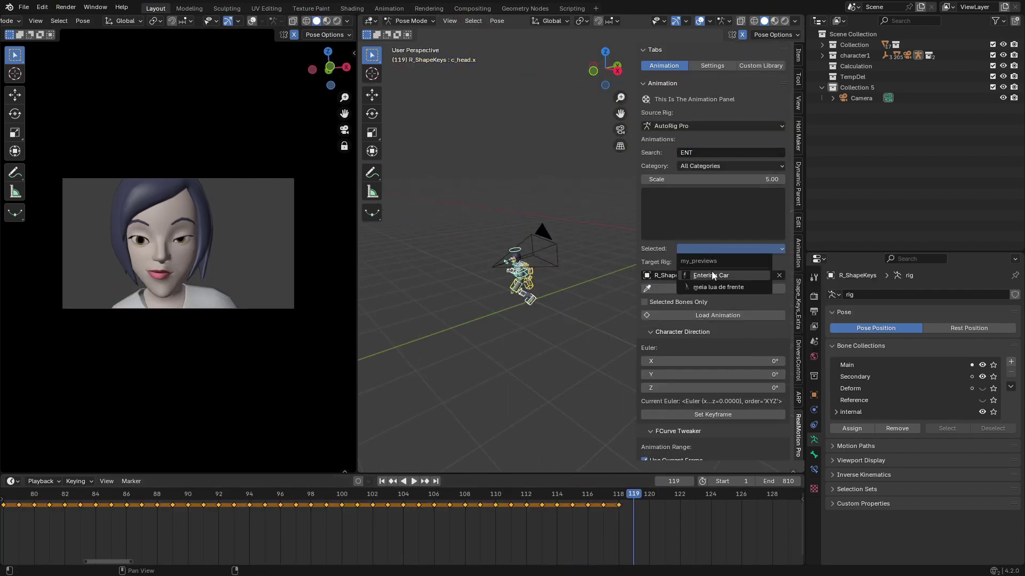
left_click(711, 275)
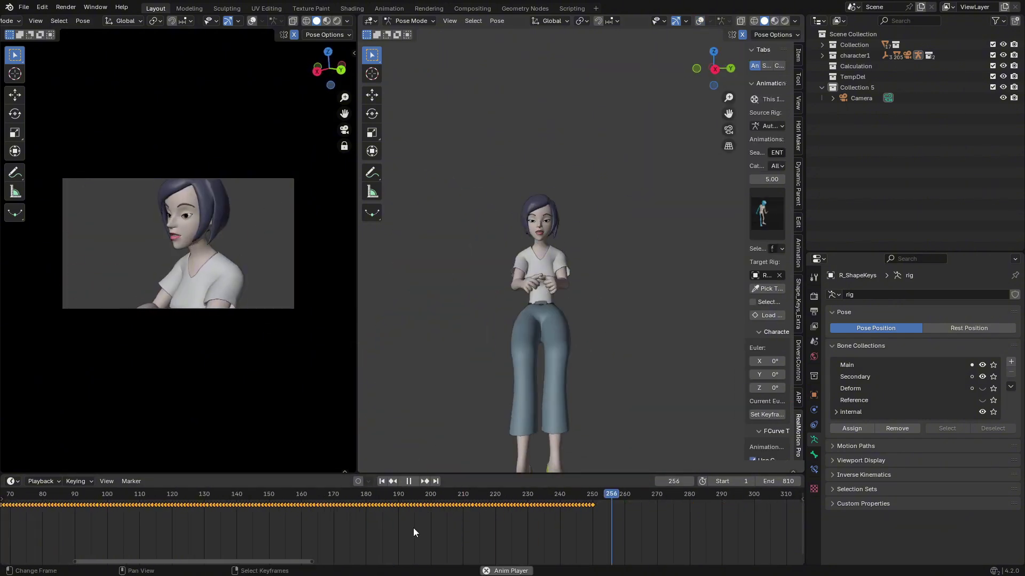
left_click_drag(413, 528, 179, 520)
key("space")
- Set the playback range to frames 126 to 1385 and replay the character entering the car
left_click(731, 481)
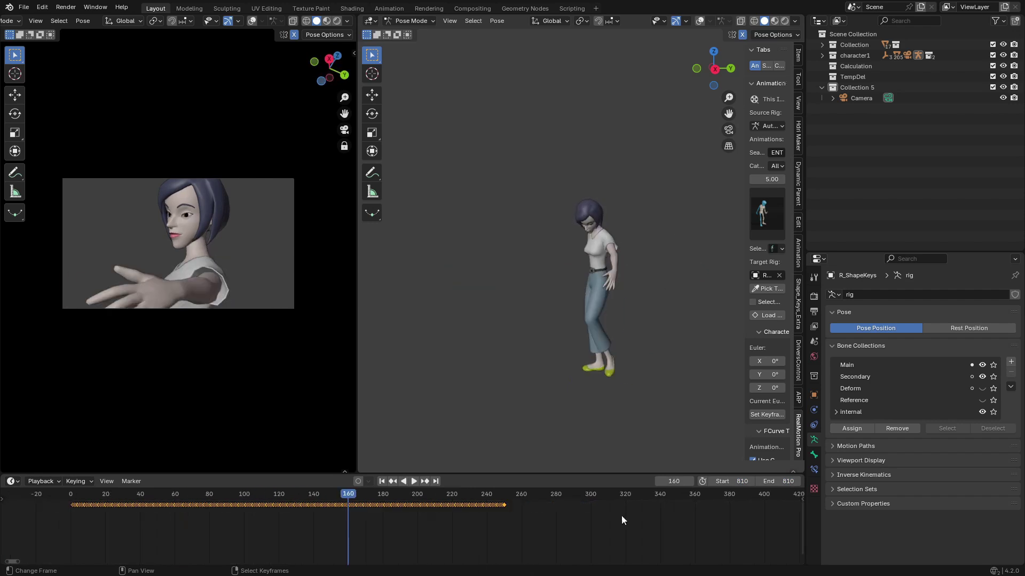
mouse_move(621, 517)
middle_mouse_down("ctrl")
mouse_move(694, 516)
mouse_move(640, 517)
middle_mouse_up("ctrl")
left_click_drag(427, 509, 350, 514)
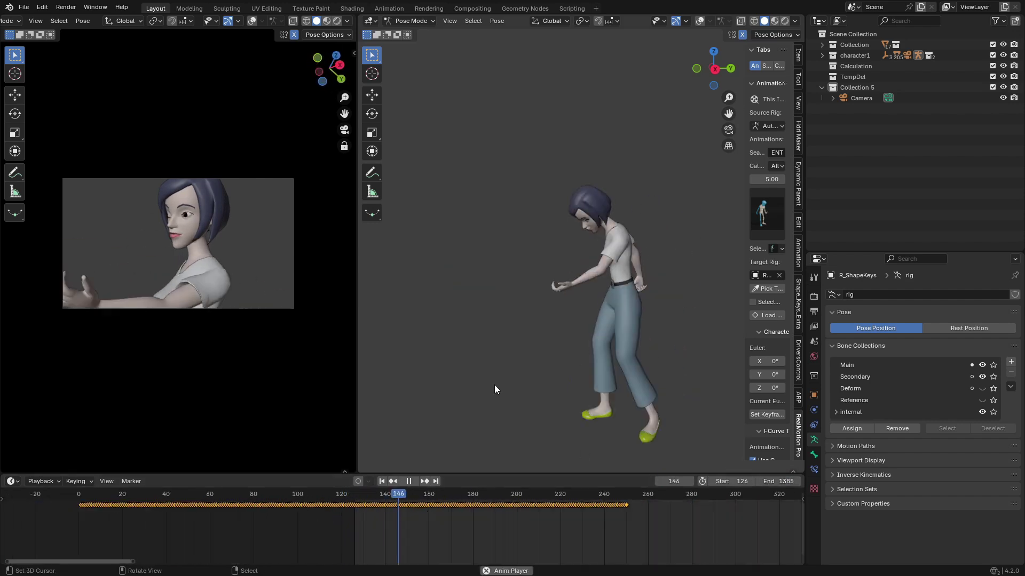
- Find the Exiting Car animation with the search EXI, load it onto R_ShapeKeys at frame 251 and play it back
scroll(524, 555, "up", 10)
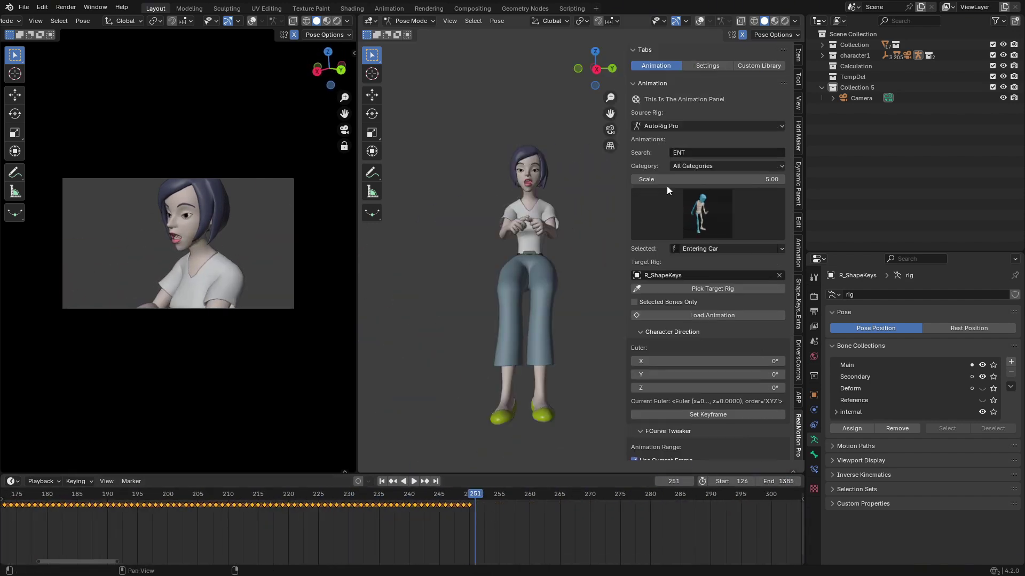
left_click(669, 315)
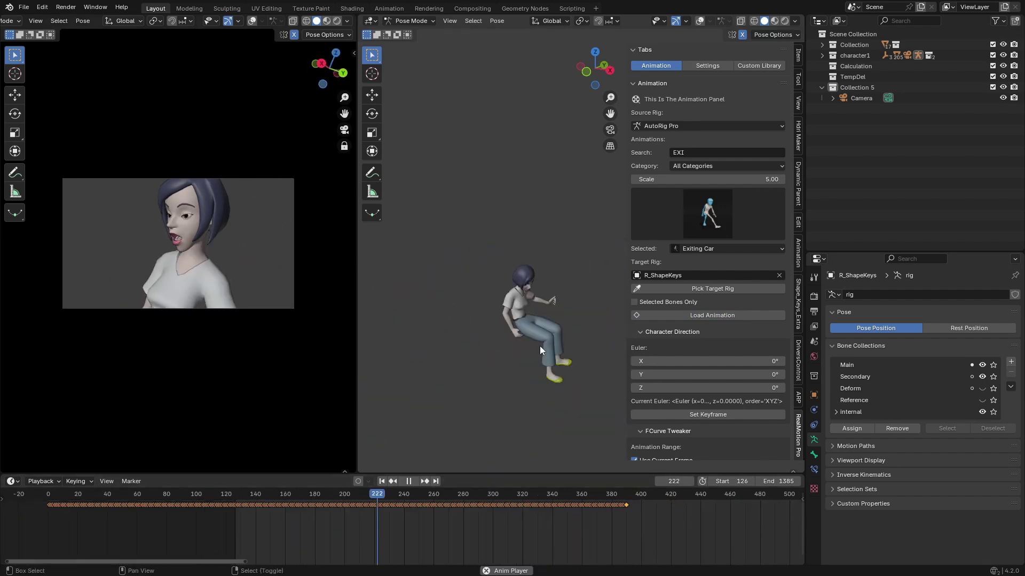
key("n")
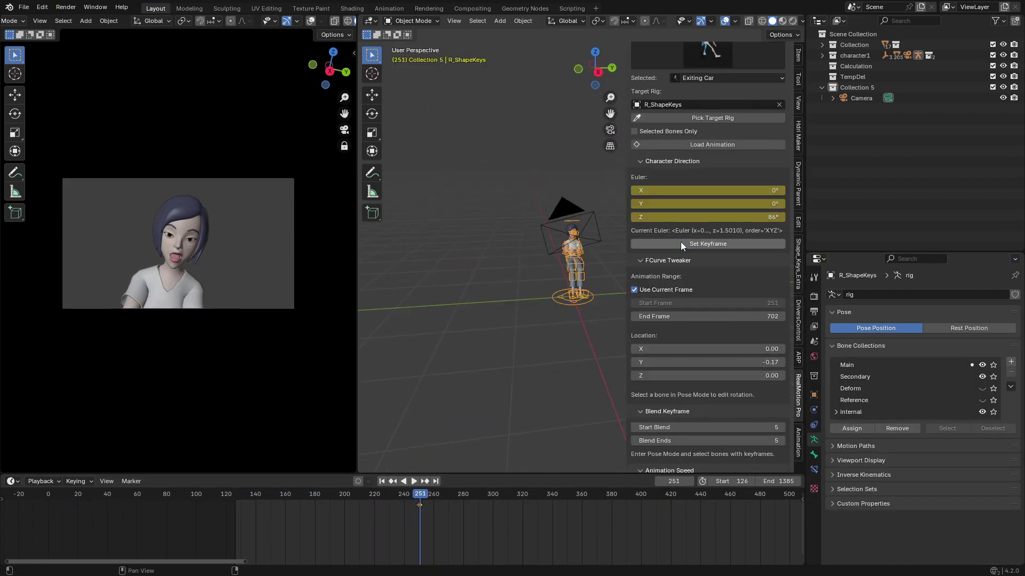
- Review the car entry and exit playback up close between frames 126 and 394 with the viewport overlays hidden
scroll(506, 299, "up", 5)
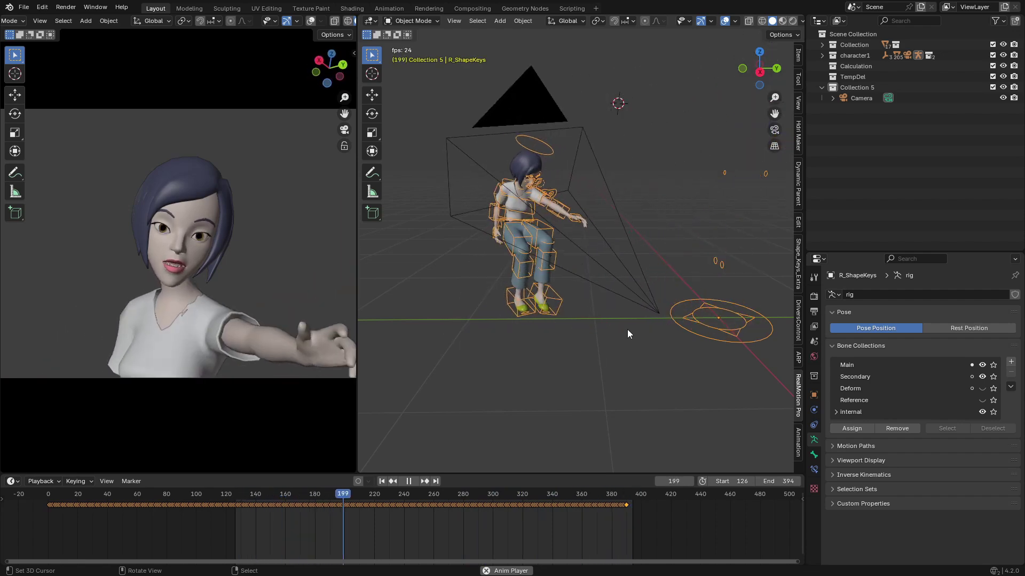
scroll(626, 329, "up", 5)
scroll(627, 329, "down", 3)
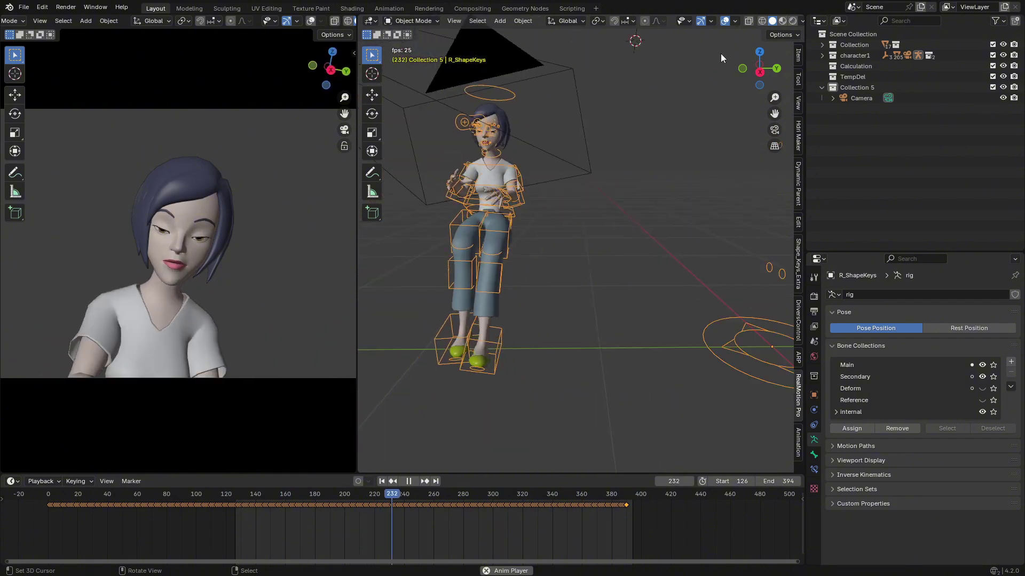
left_click(724, 21)
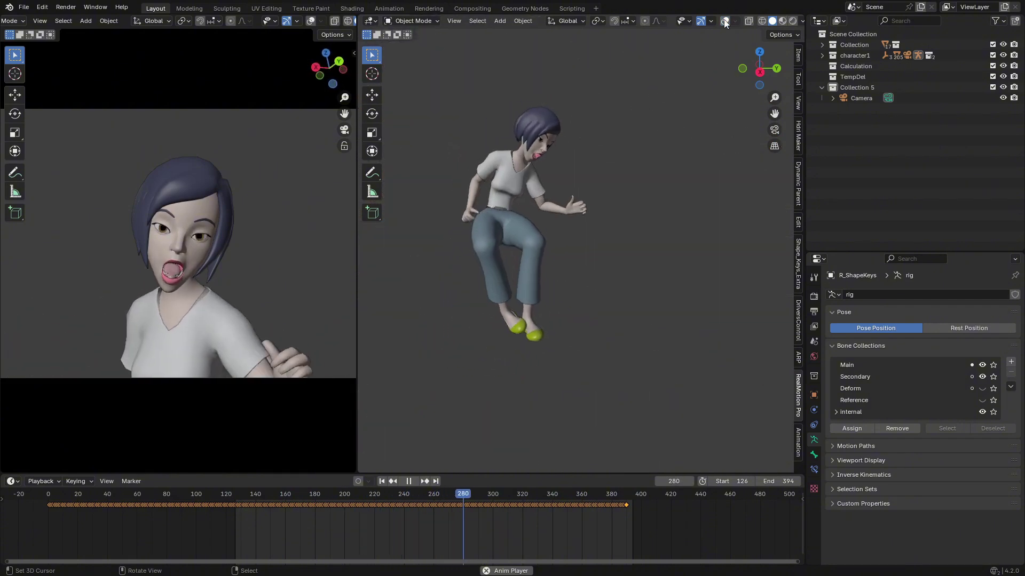